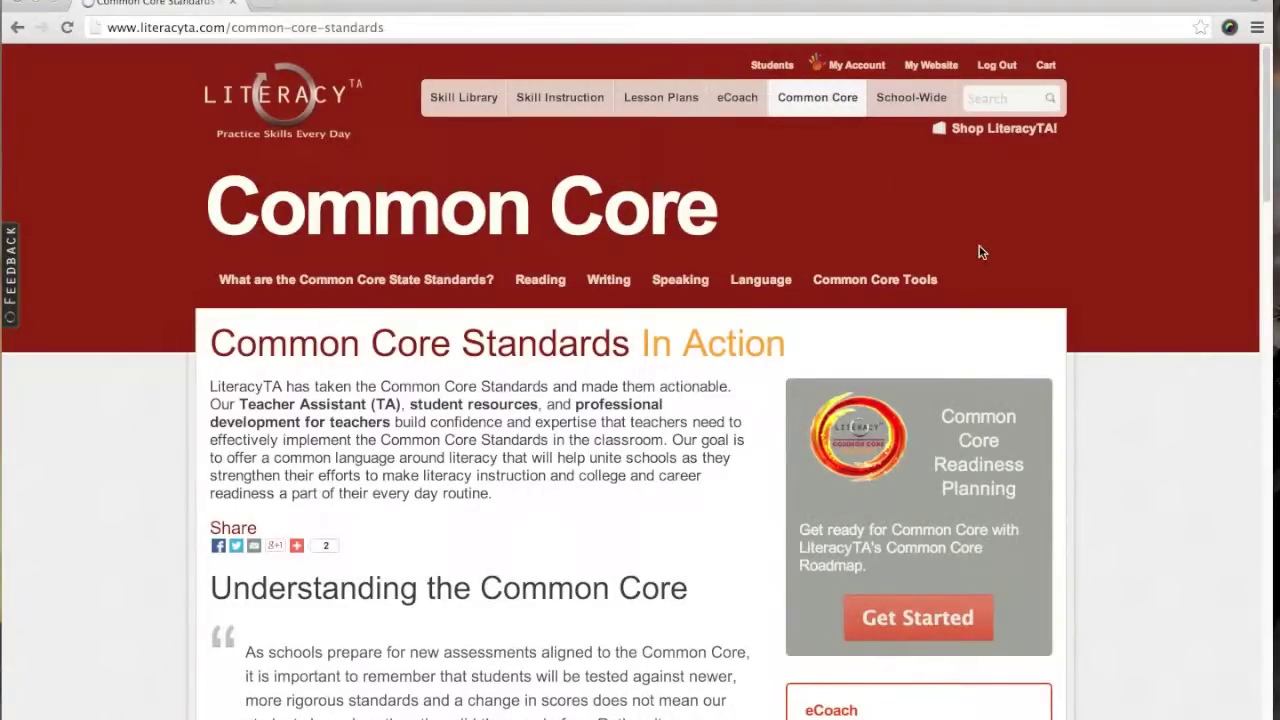
Go to the Common Core Tools page and open the Writing Prompt Builder
click(876, 283)
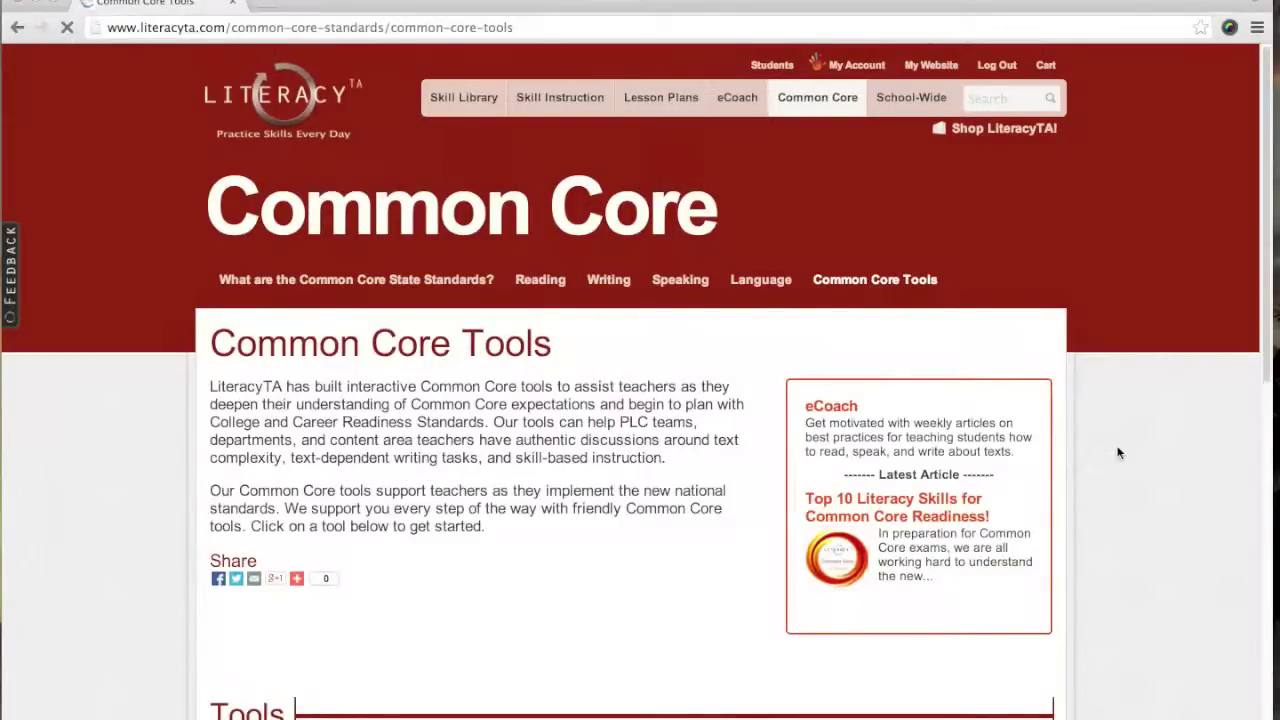
scroll(1118, 453, down, 3)
scroll(1118, 453, down, 5)
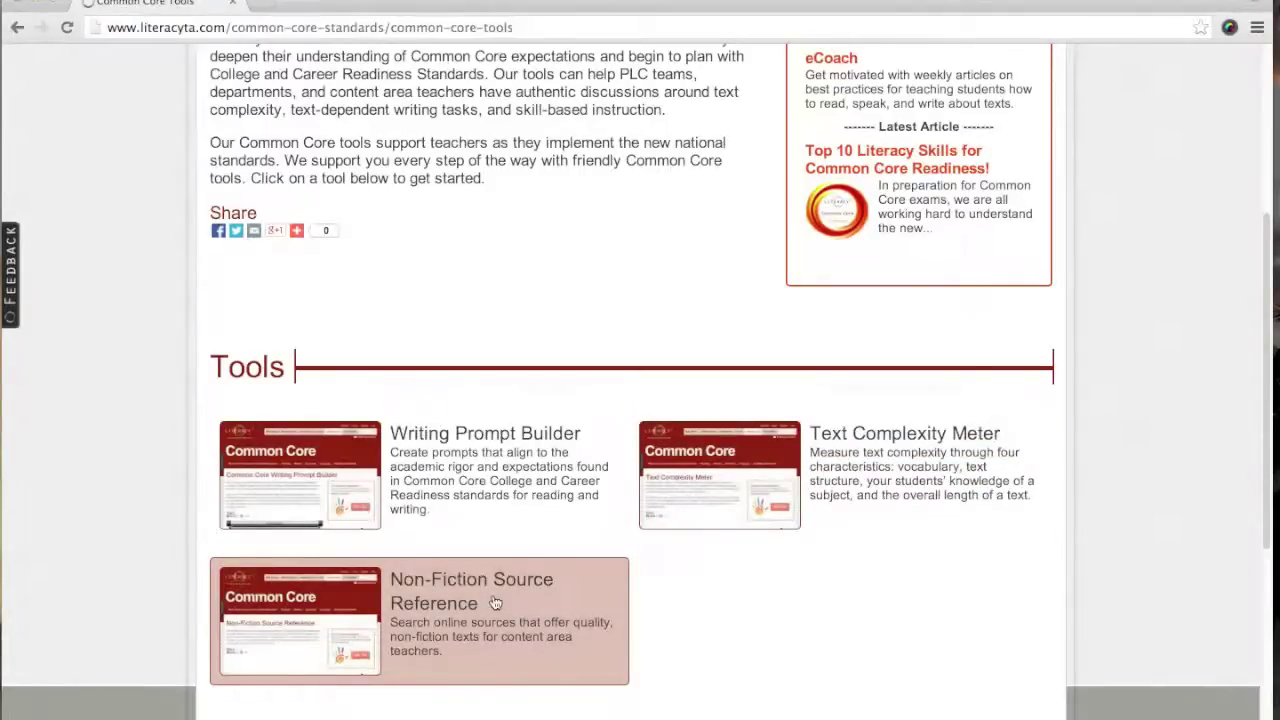
click(481, 480)
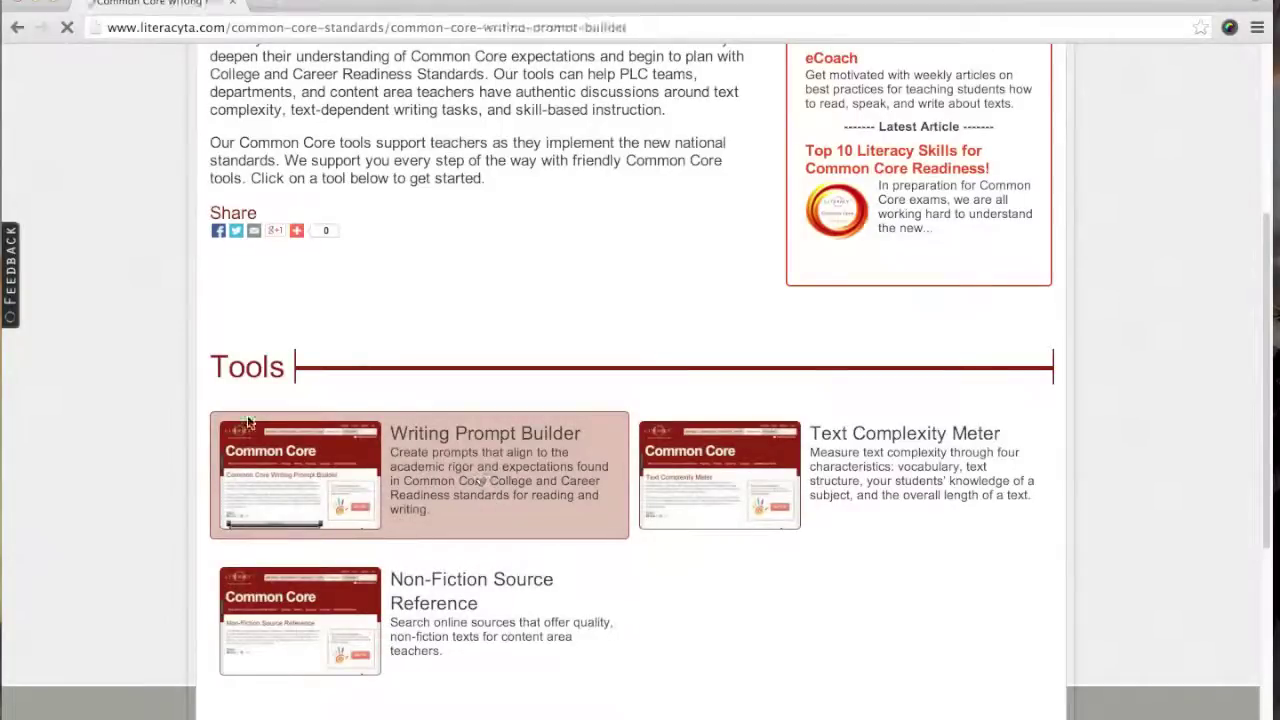
Set the Common Core Prompts level to Middle / High and the text type to Non-Fiction
scroll(157, 426, down, 5)
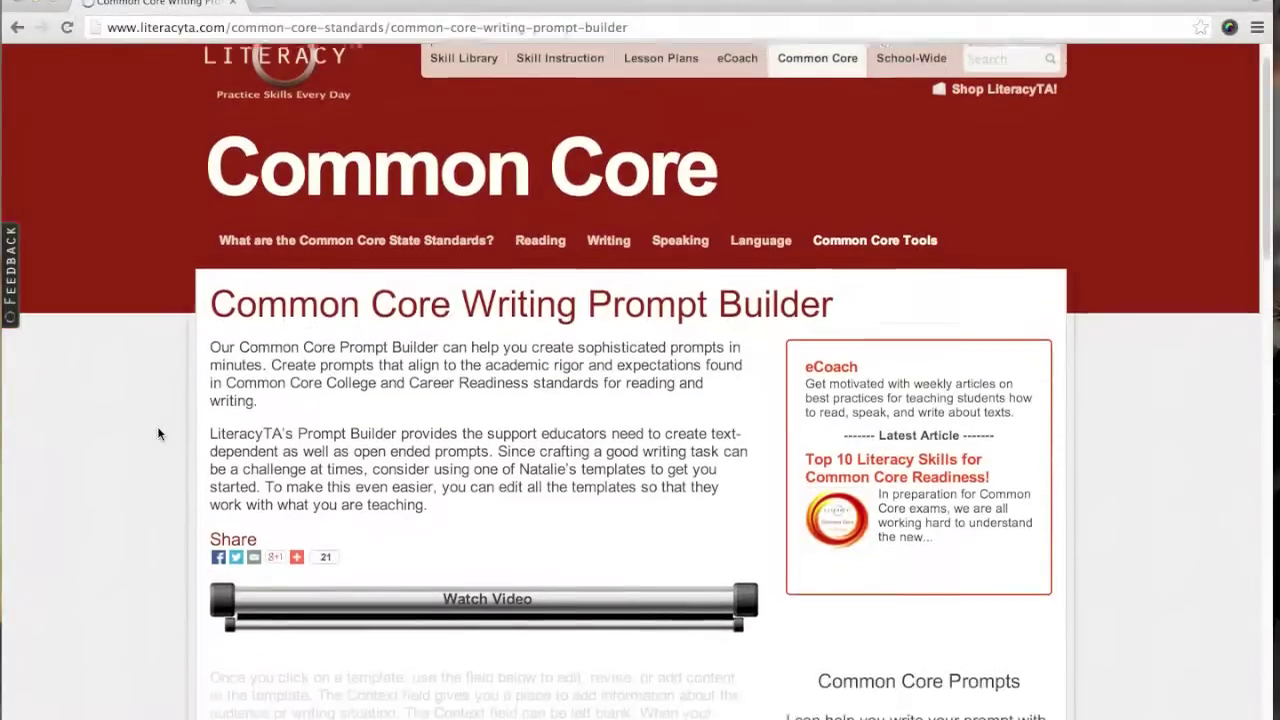
scroll(157, 430, down, 5)
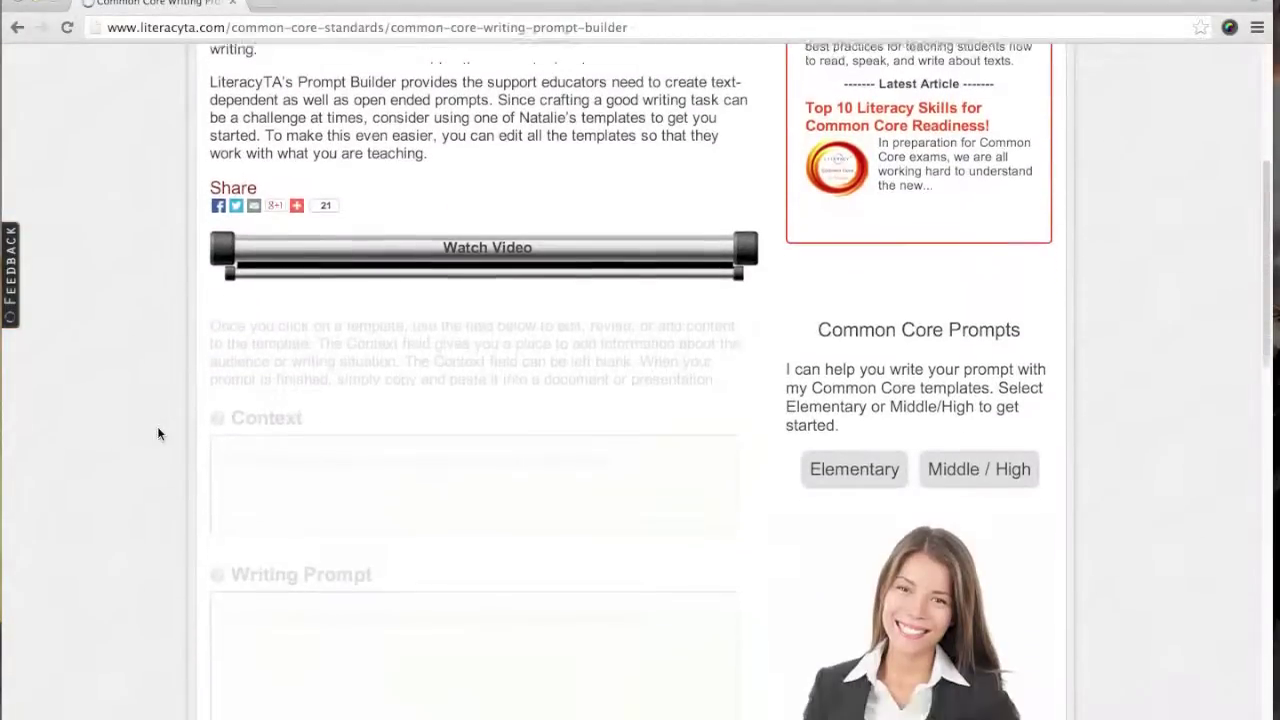
scroll(158, 433, down, 2)
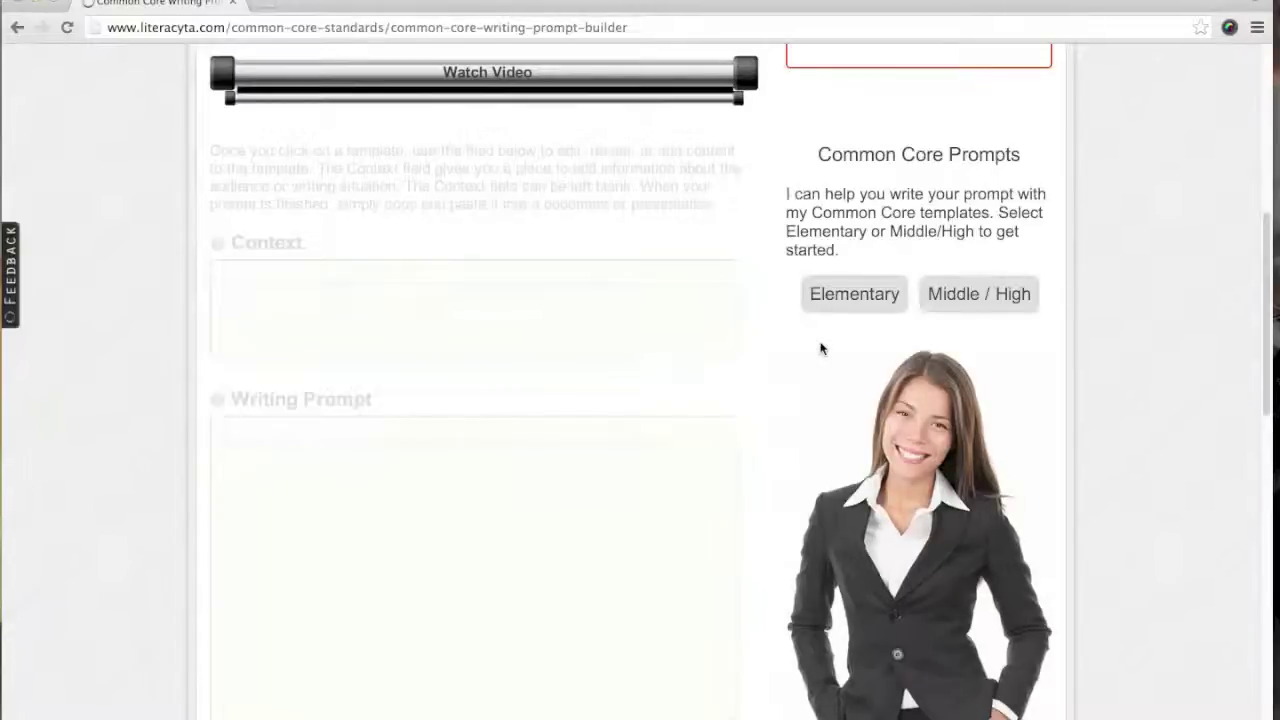
click(849, 304)
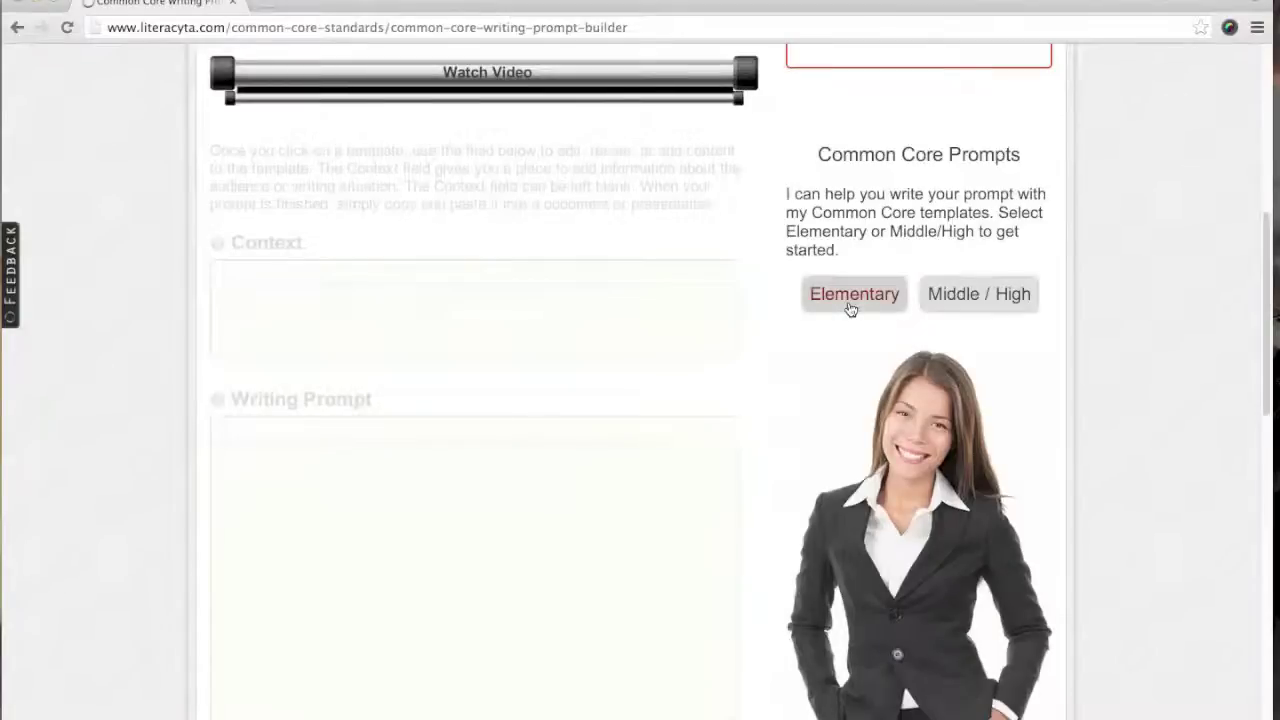
click(971, 292)
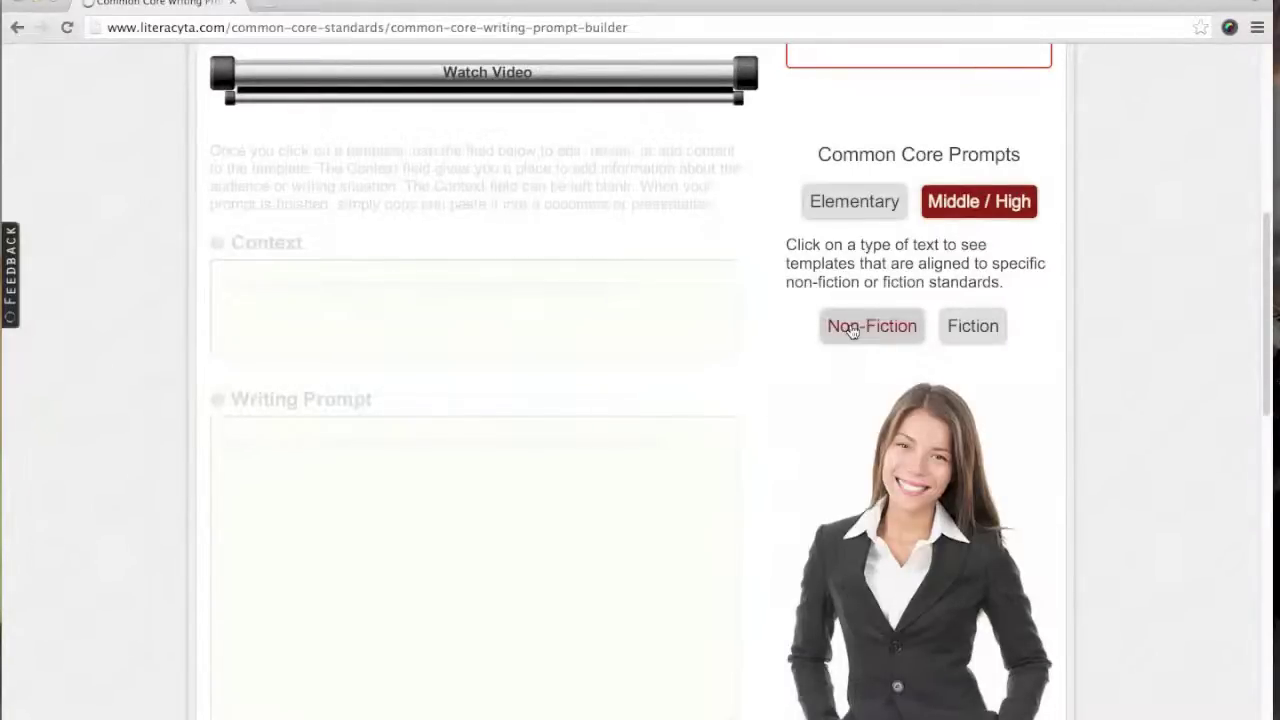
click(851, 331)
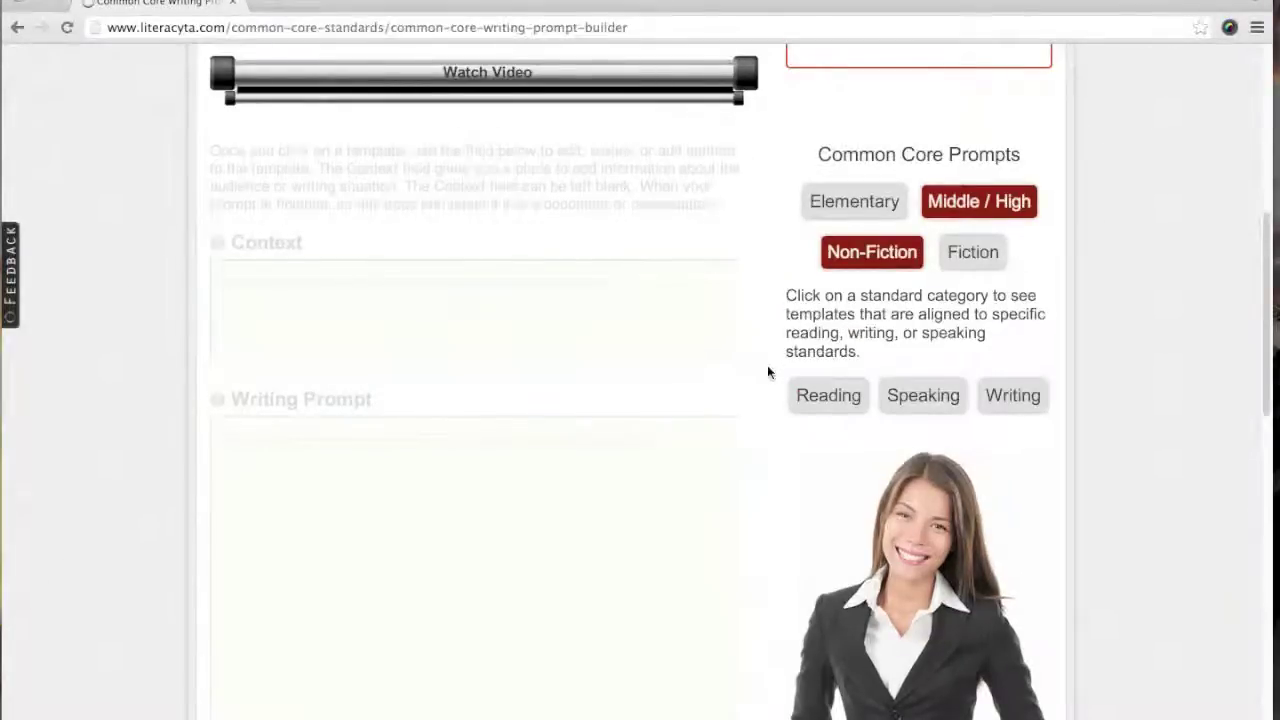
Compare the Reading and Speaking standards, settle on the Reading category and select standard R1 to list its templates
scroll(768, 372, down, 1)
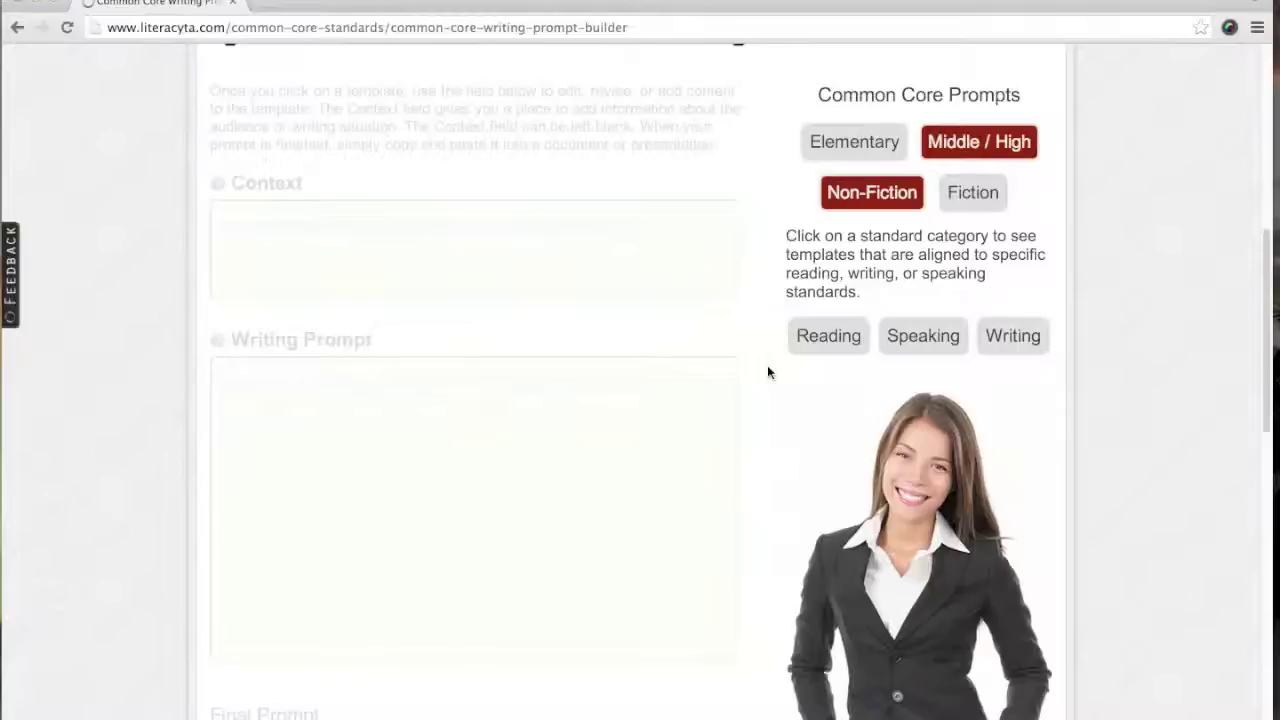
click(828, 336)
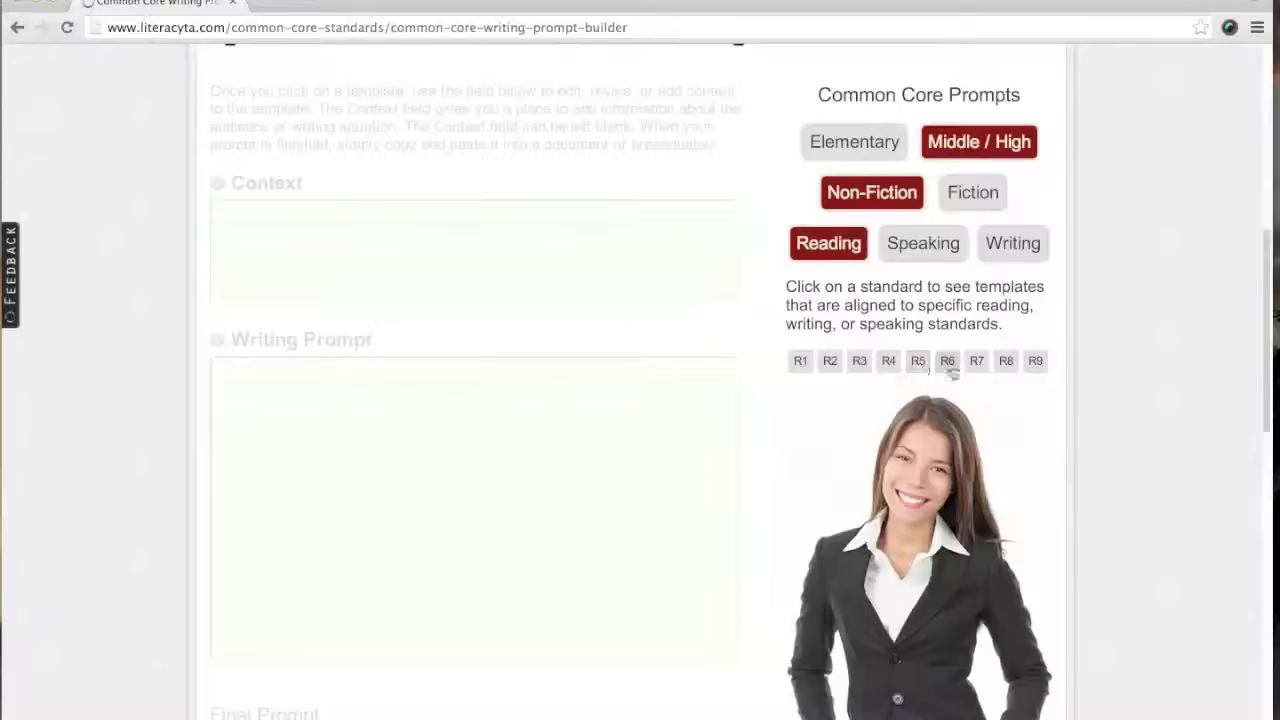
click(924, 258)
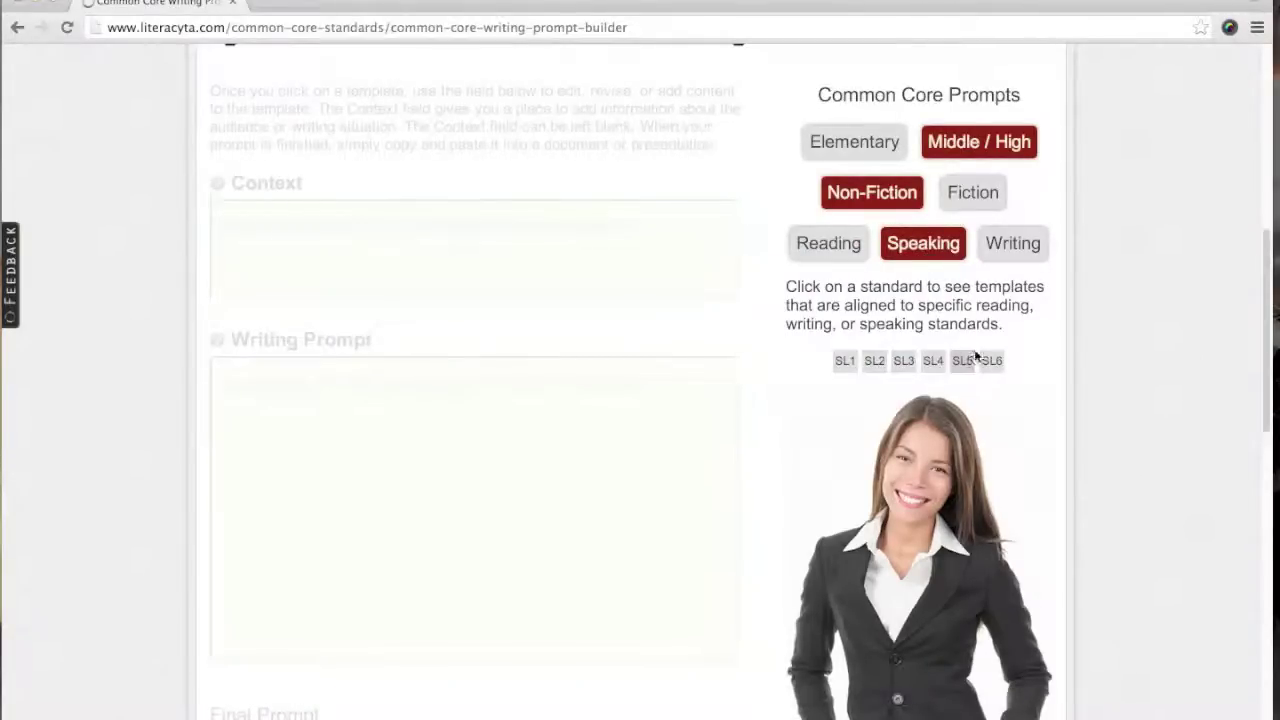
click(800, 247)
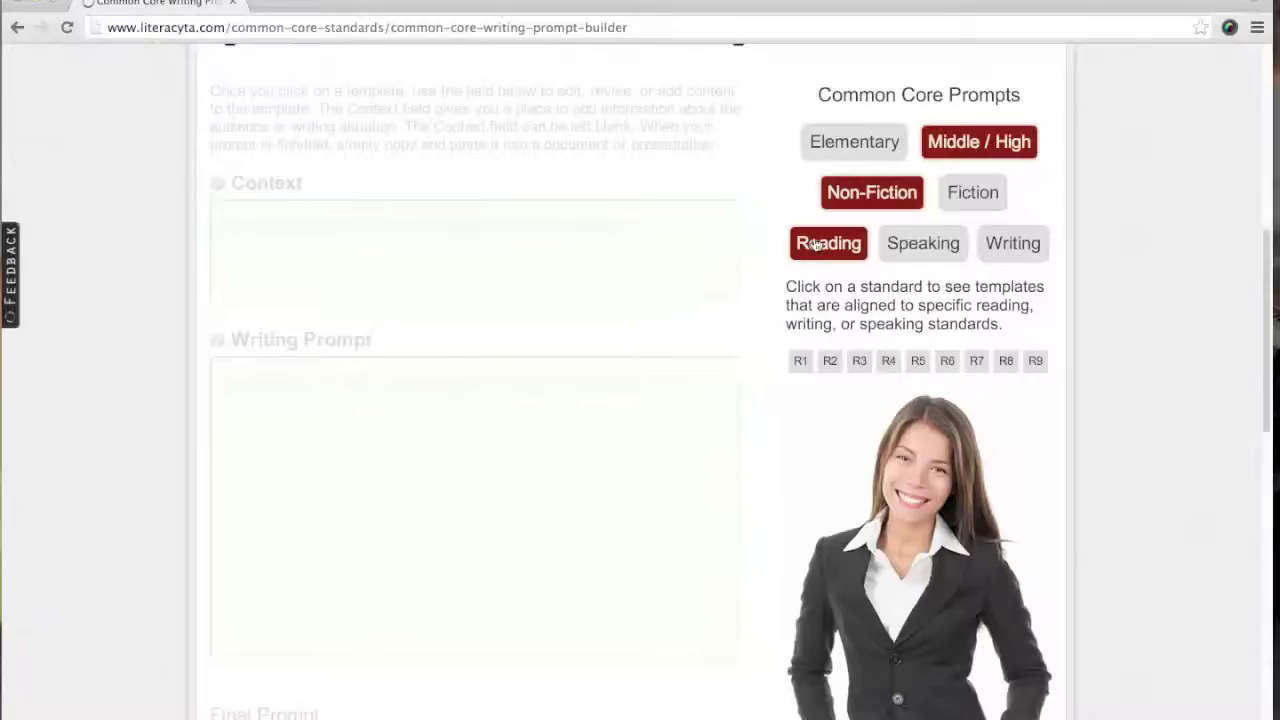
click(800, 362)
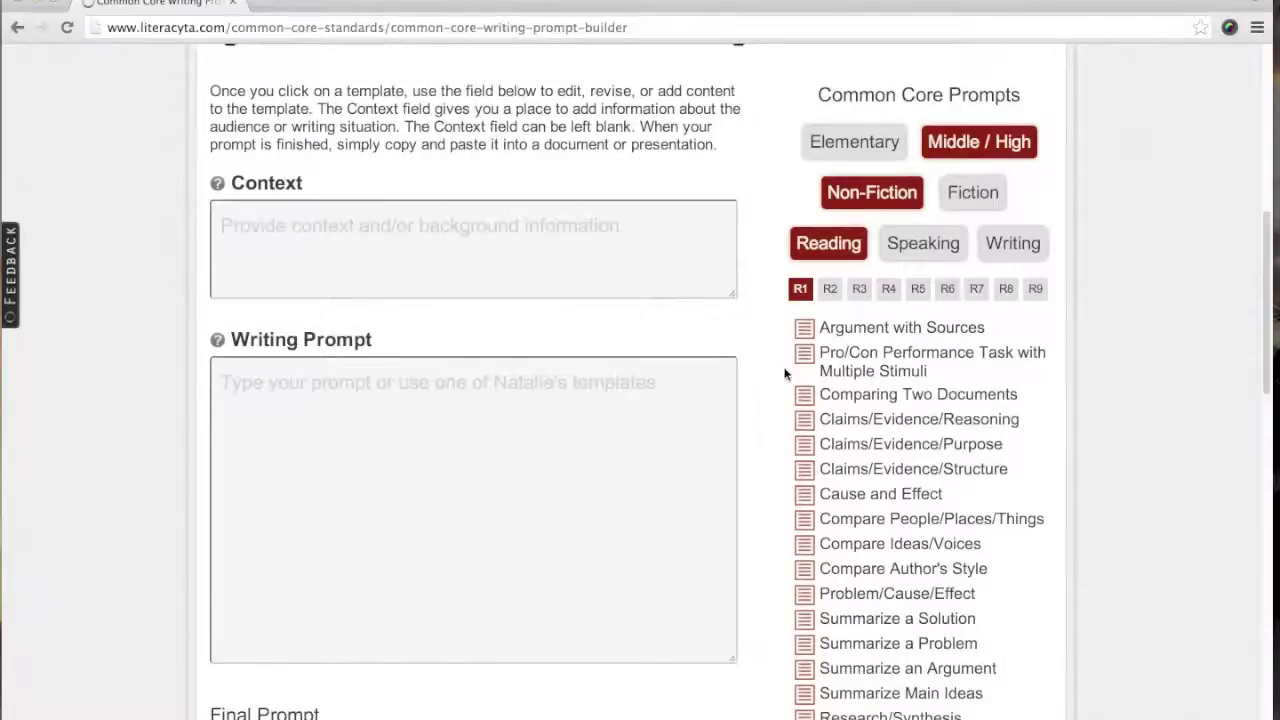
Load the Summarize a Problem template into the writing prompt, and replace it with the Cause and Effect template
scroll(785, 370, down, 2)
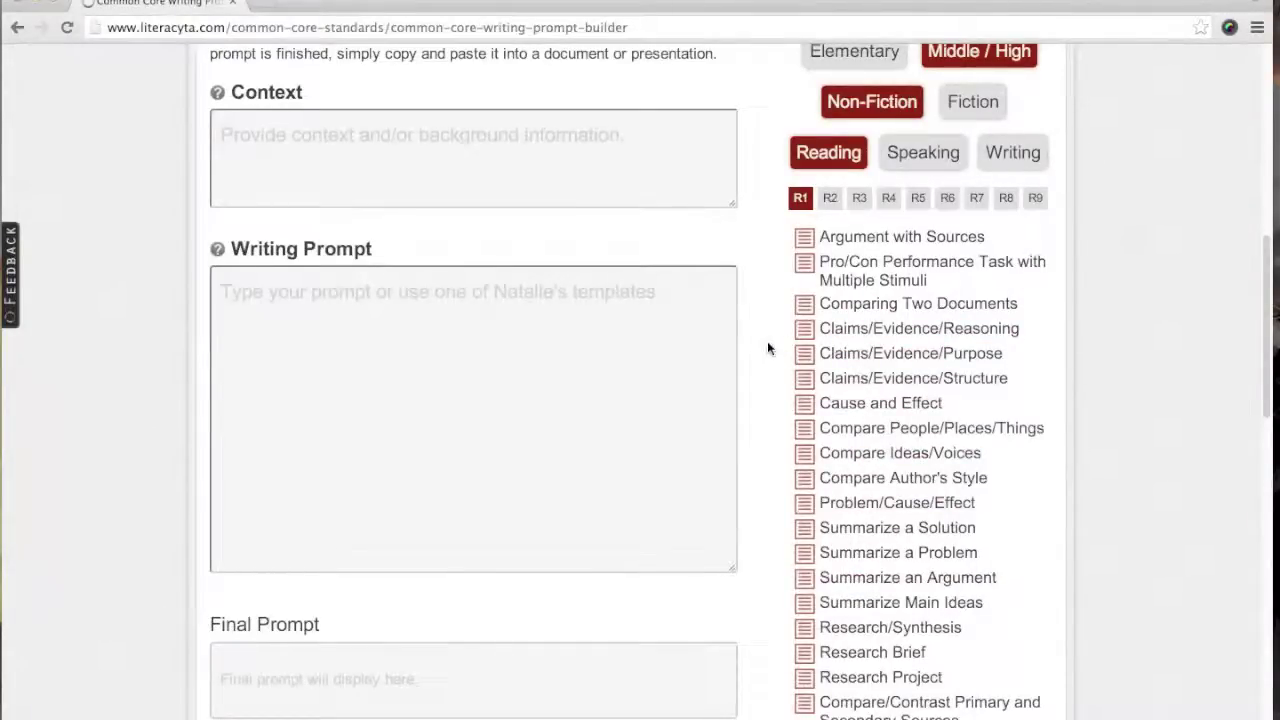
scroll(767, 347, down, 1)
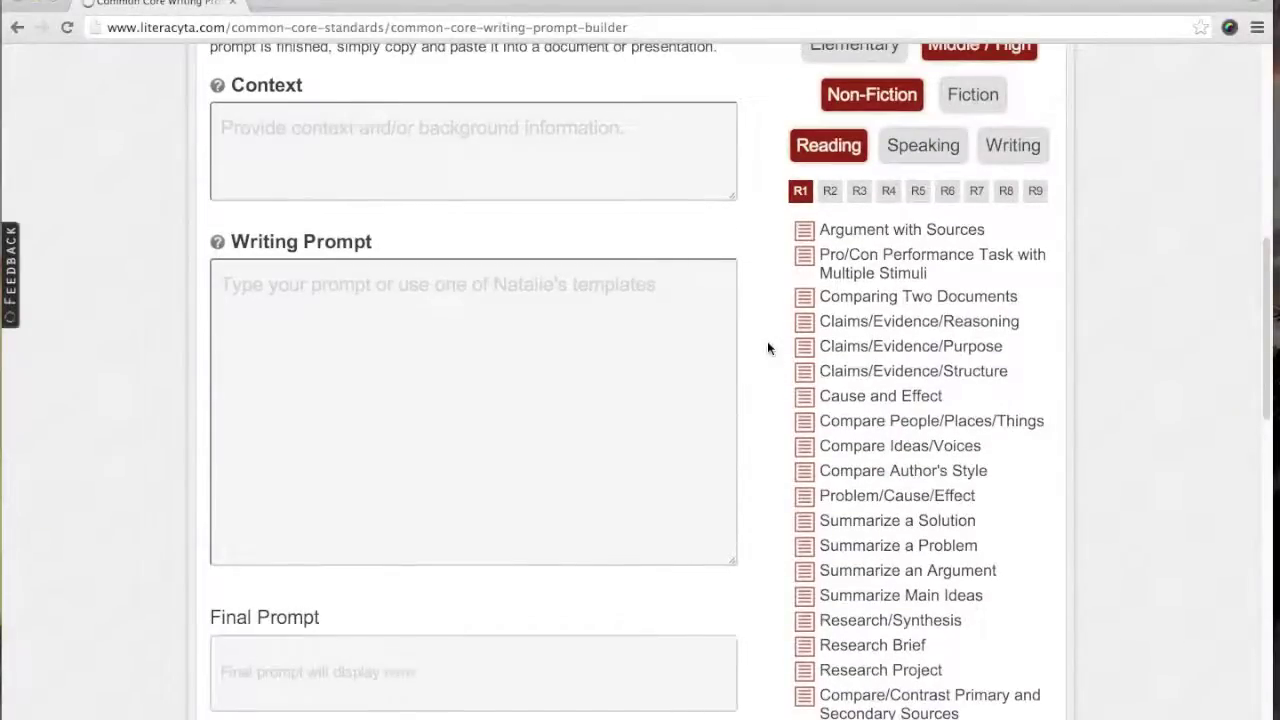
scroll(767, 347, down, 2)
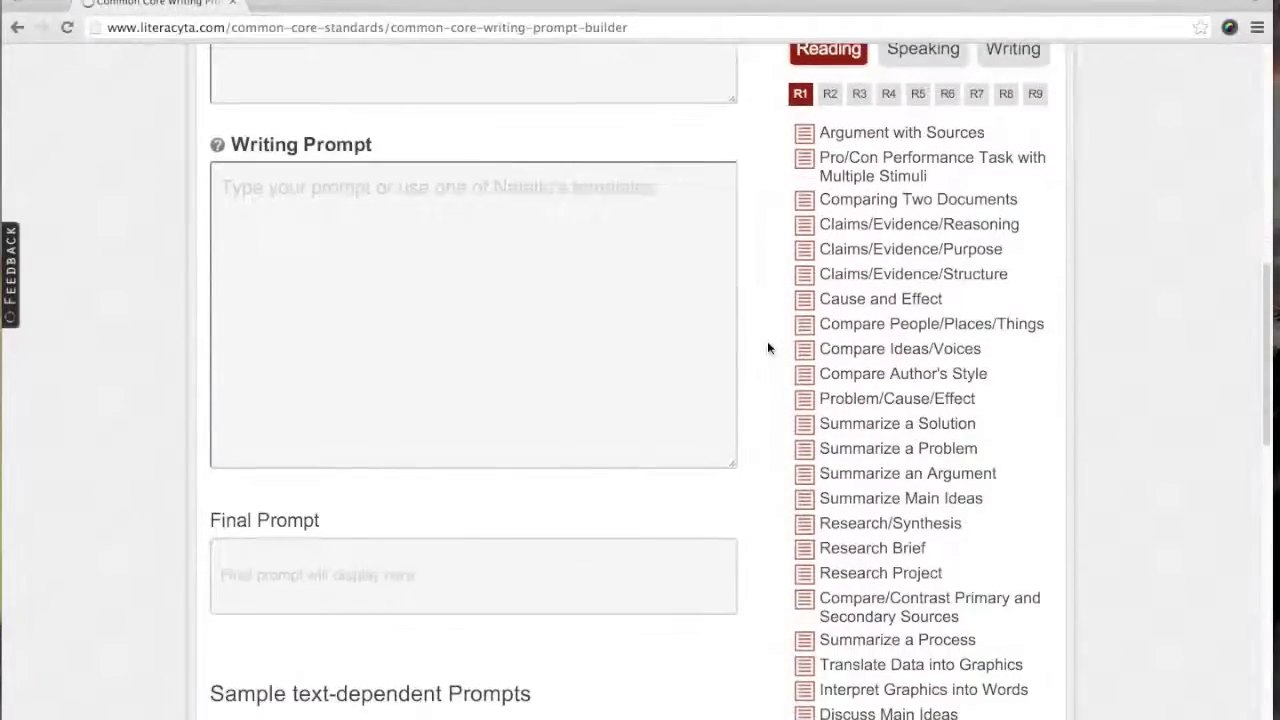
click(862, 450)
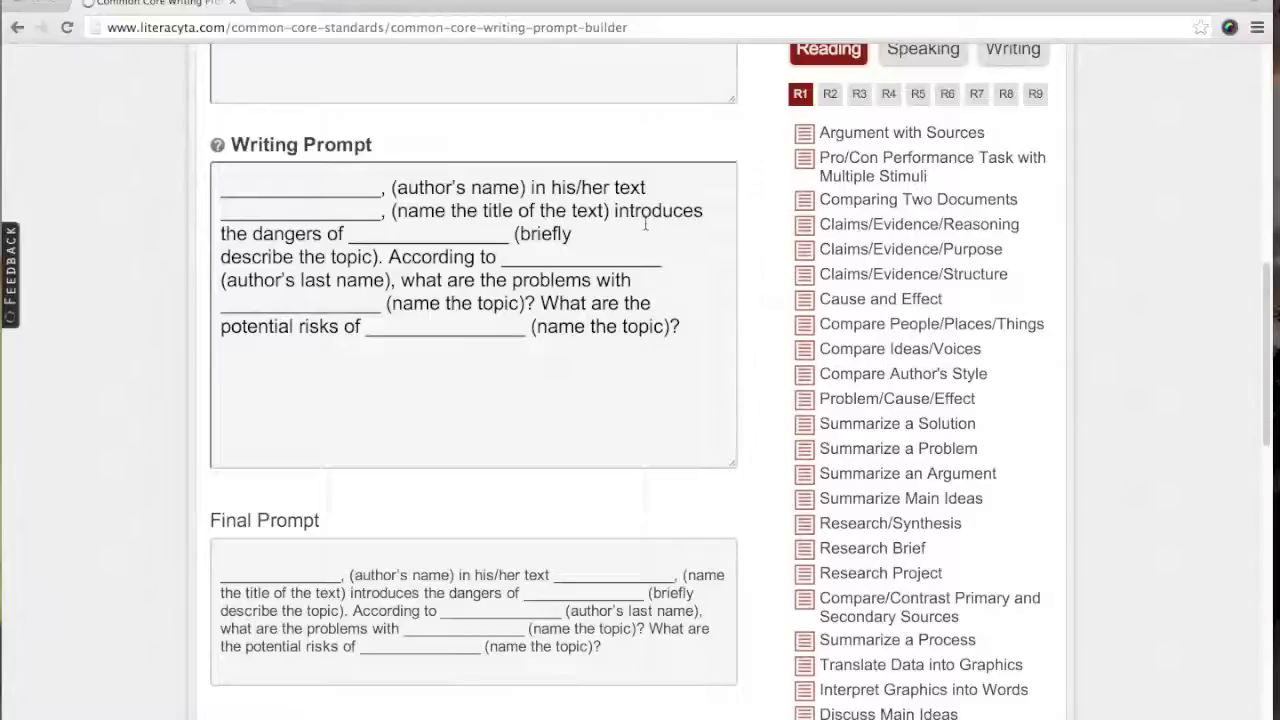
click(866, 300)
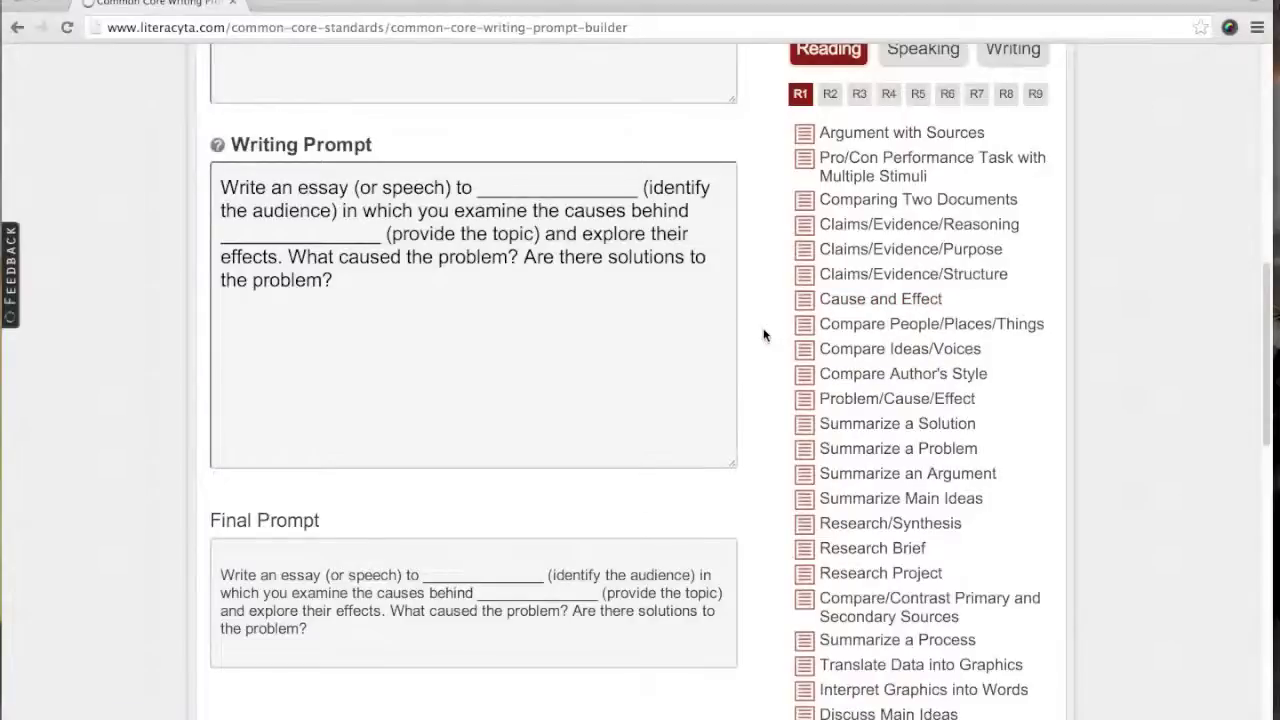
Change the selected reading standard from R1 to R3 and load the Problem/Cause/Effect template
scroll(765, 335, up, 1)
scroll(765, 335, up, 8)
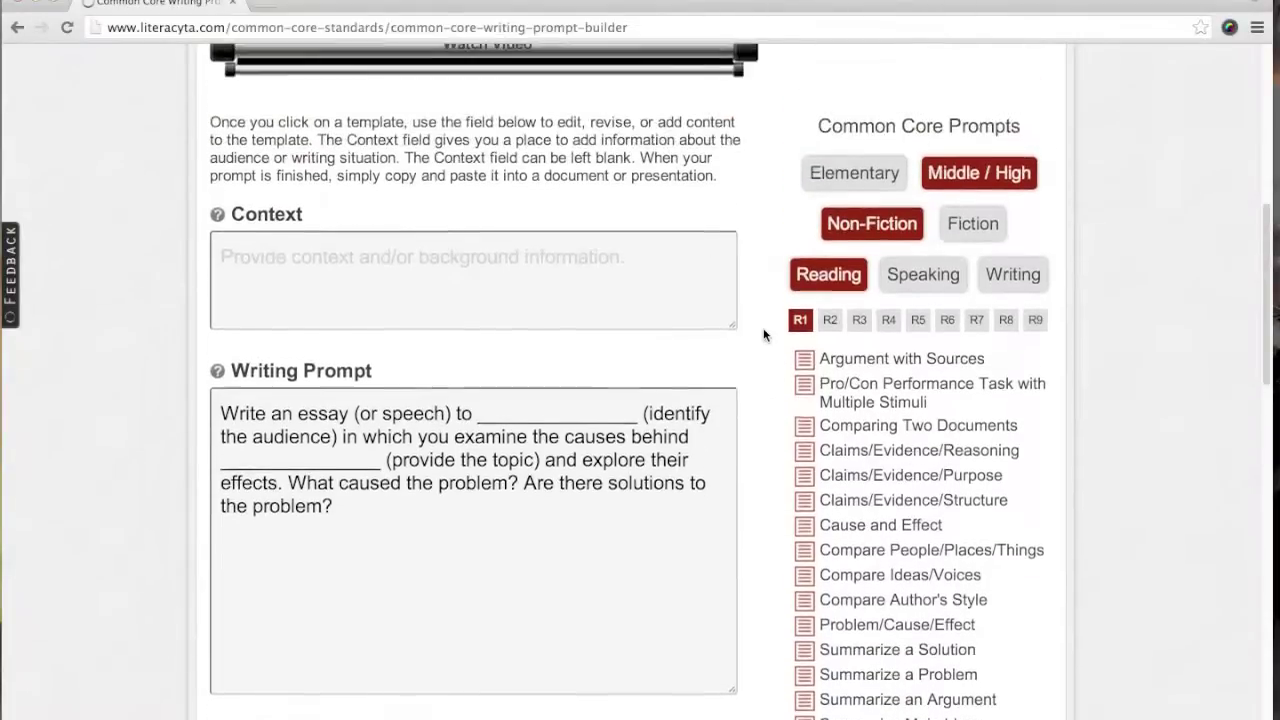
click(860, 333)
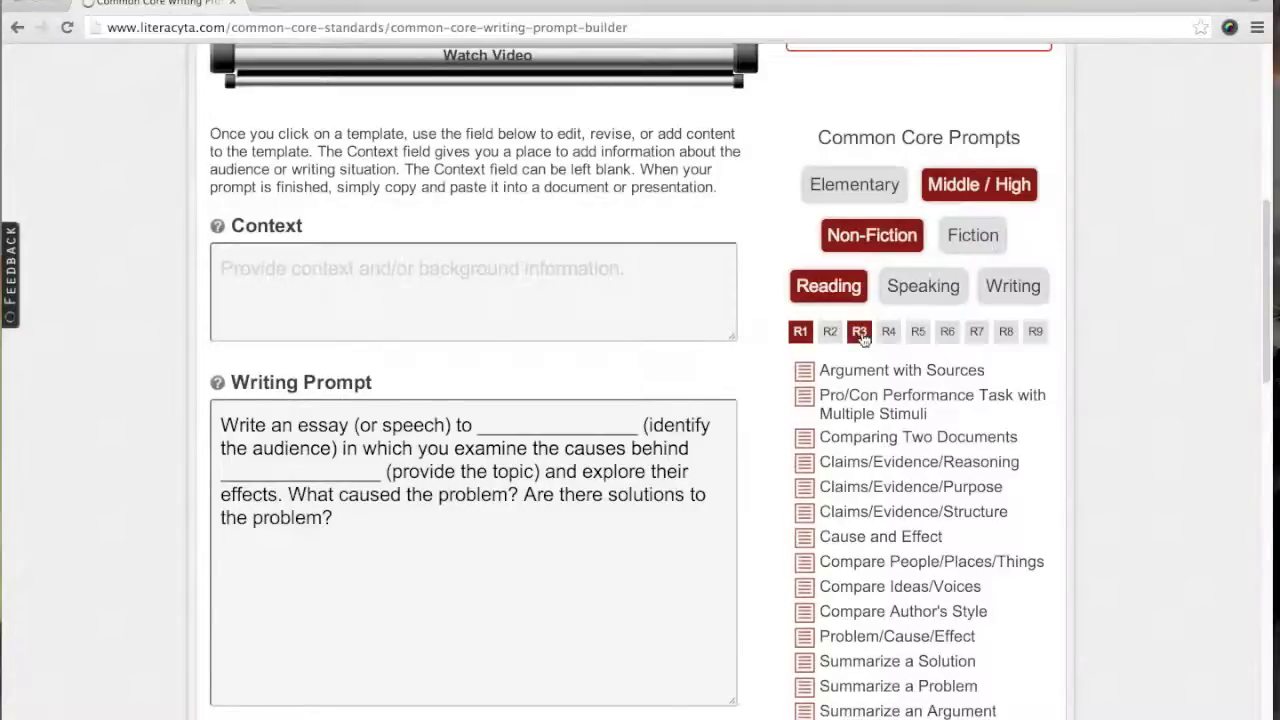
click(801, 333)
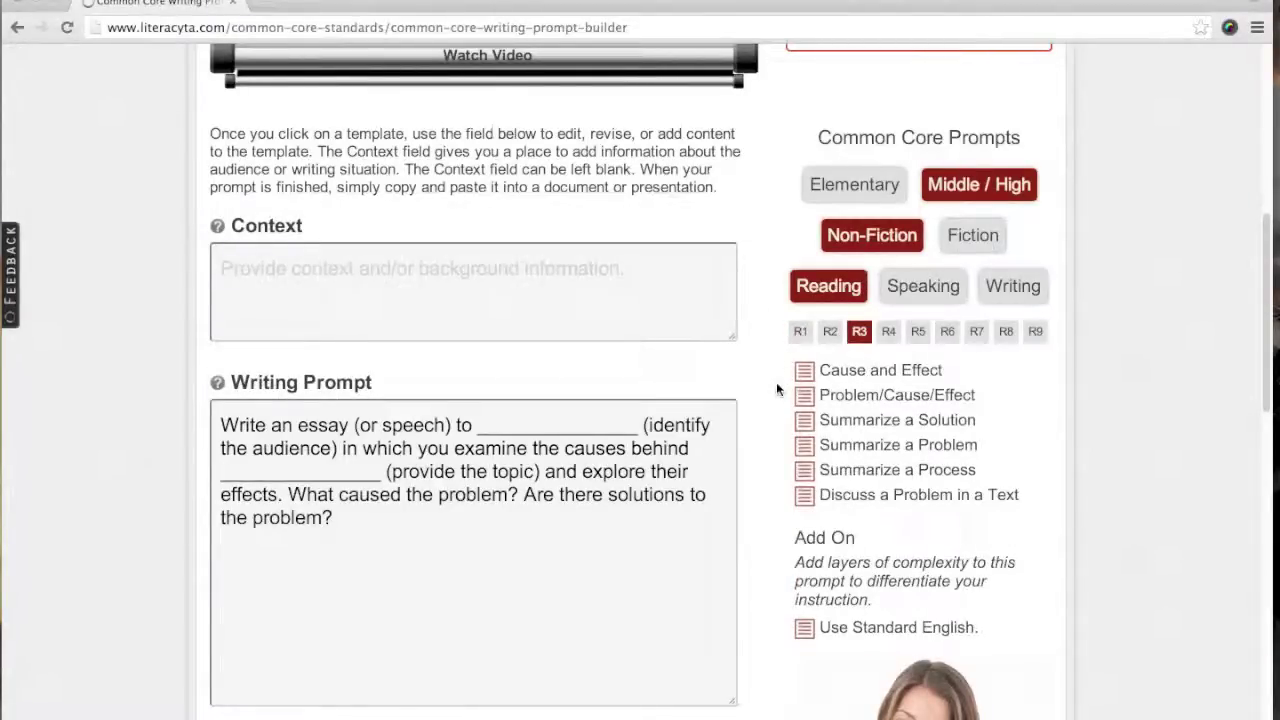
scroll(777, 389, down, 1)
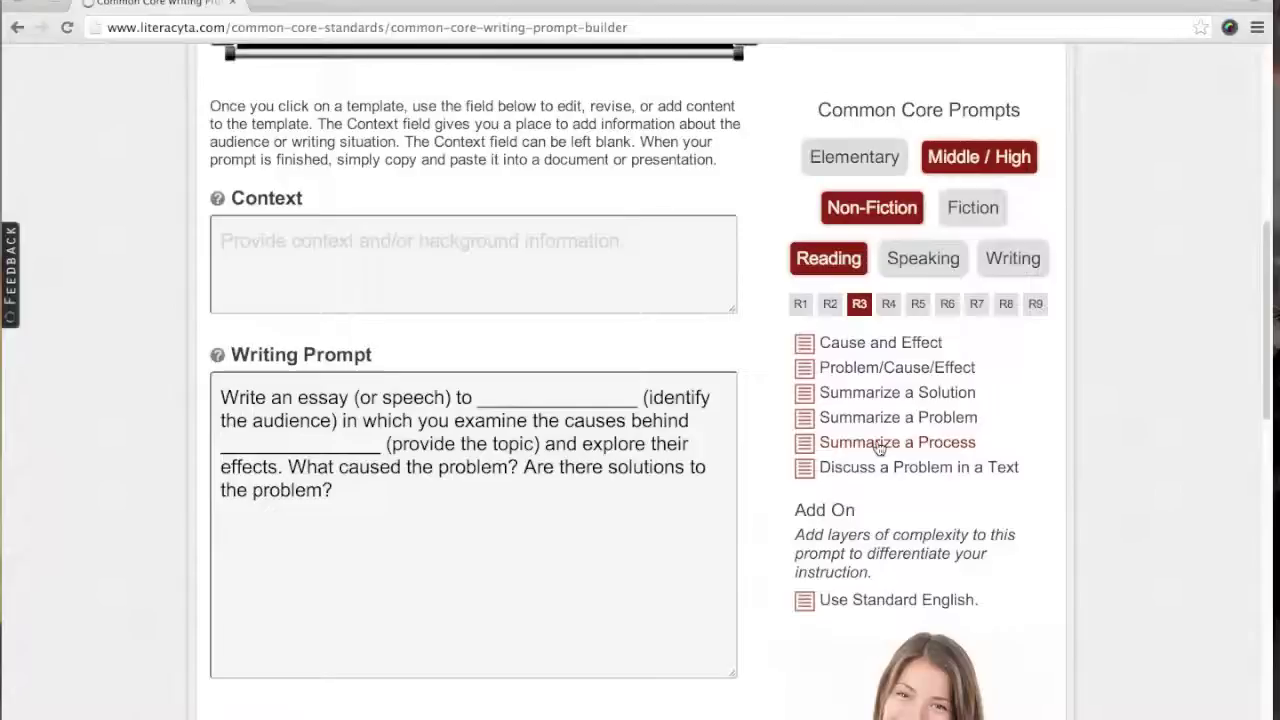
click(880, 368)
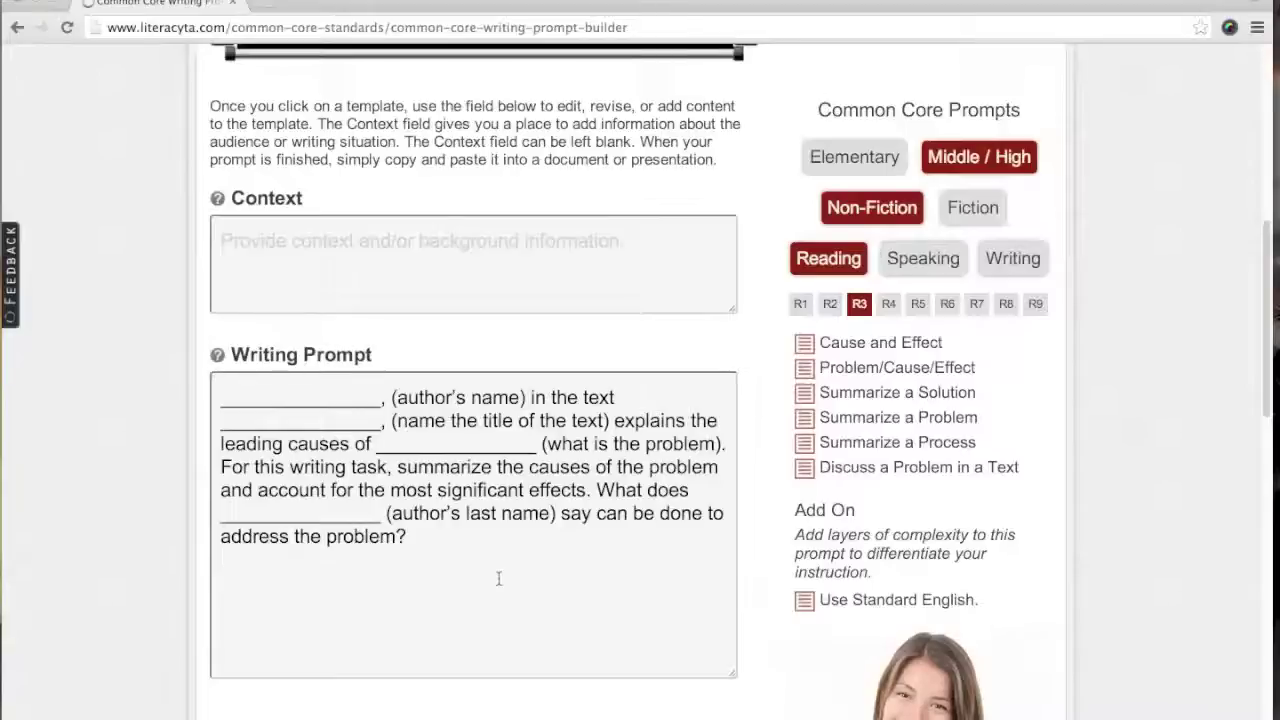
Add standard R4 to the selection to review its templates and note, and deselect it again
click(888, 306)
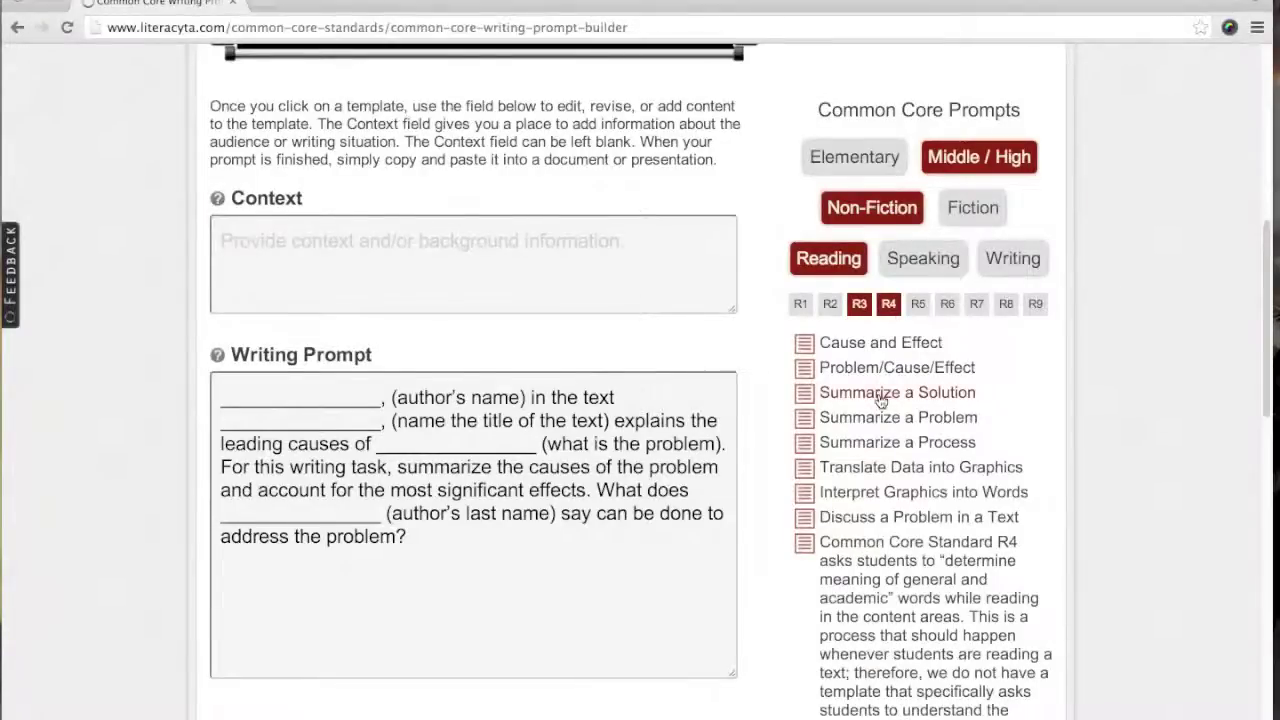
scroll(880, 400, down, 3)
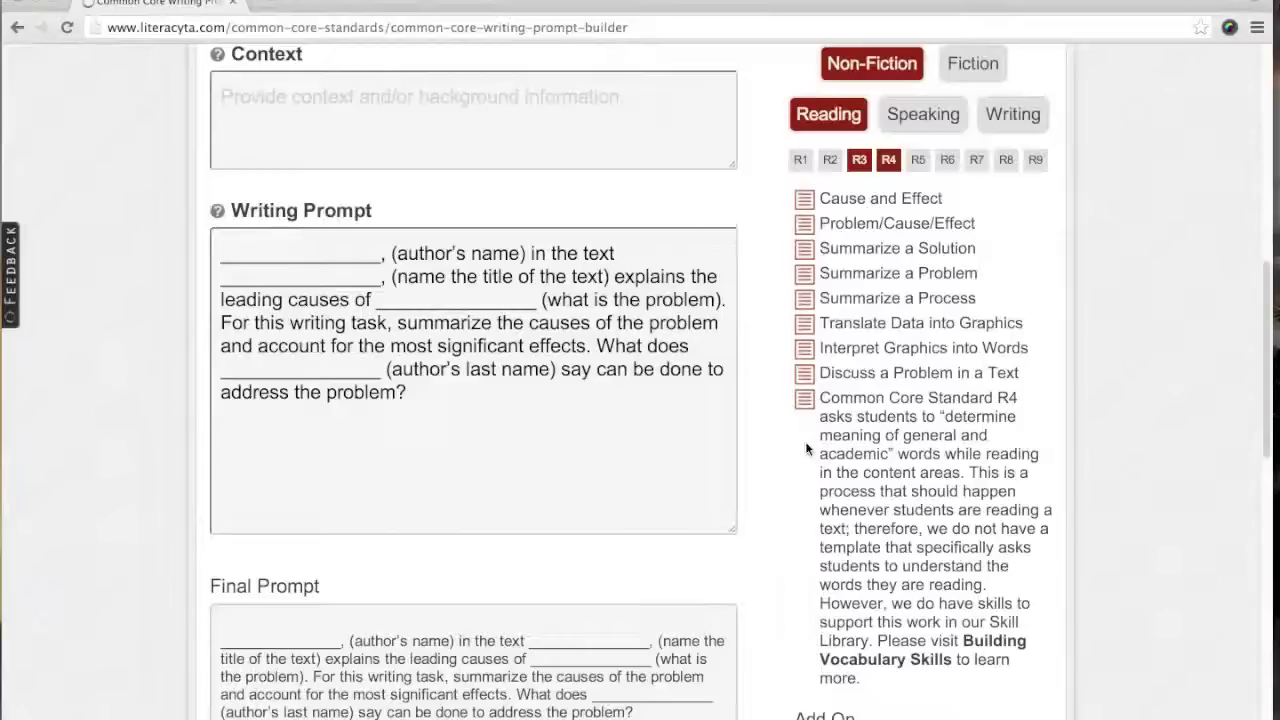
scroll(805, 445, up, 1)
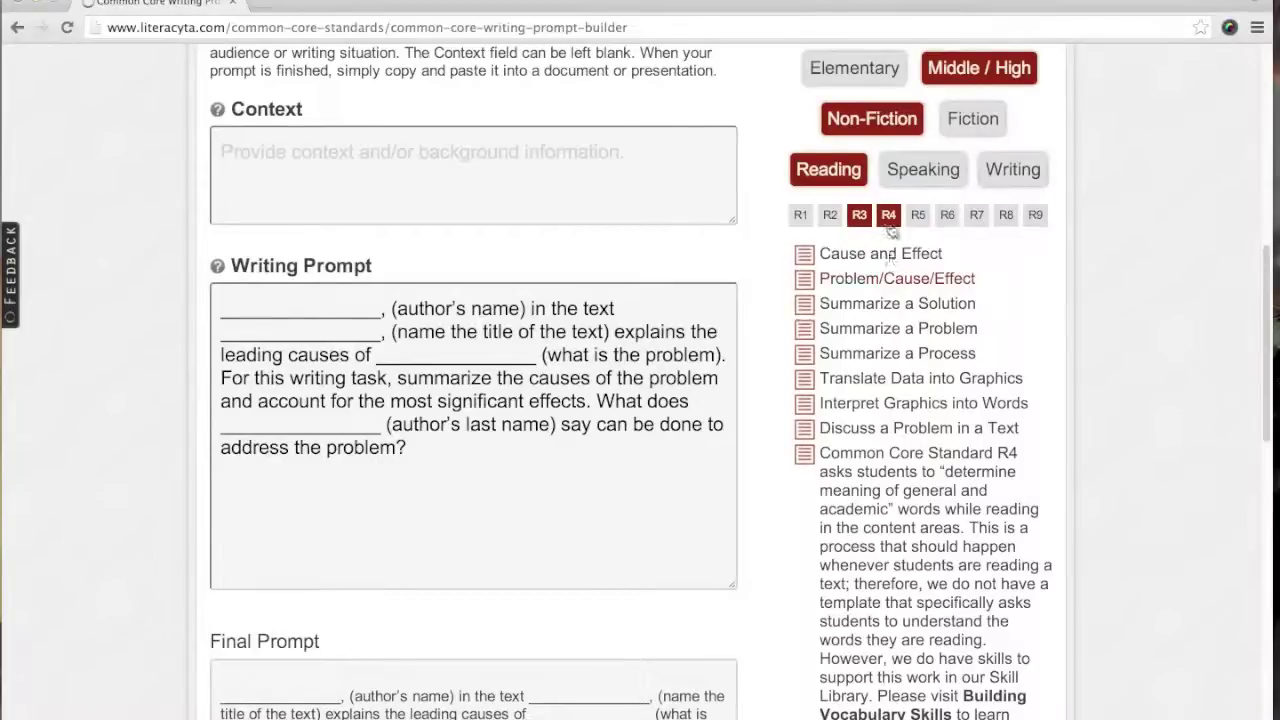
click(889, 218)
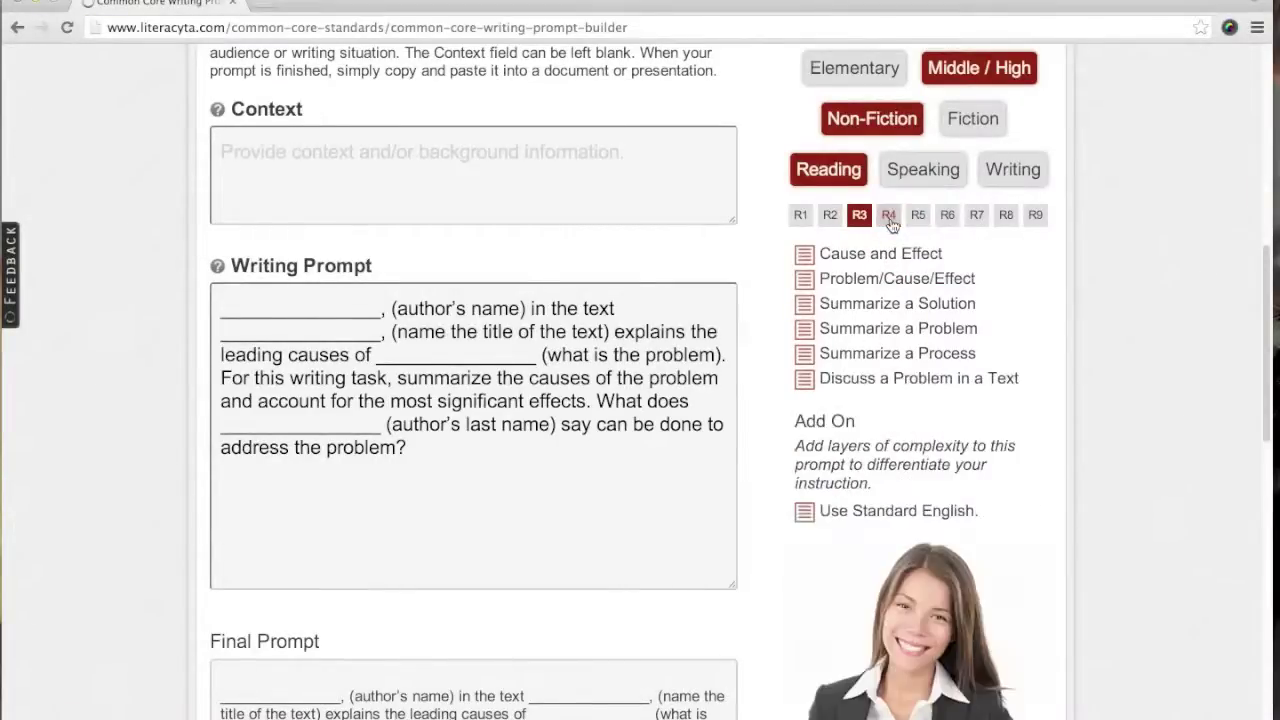
Add standard R5 alongside R3 and load the Discuss Main Ideas template into the writing prompt
click(919, 218)
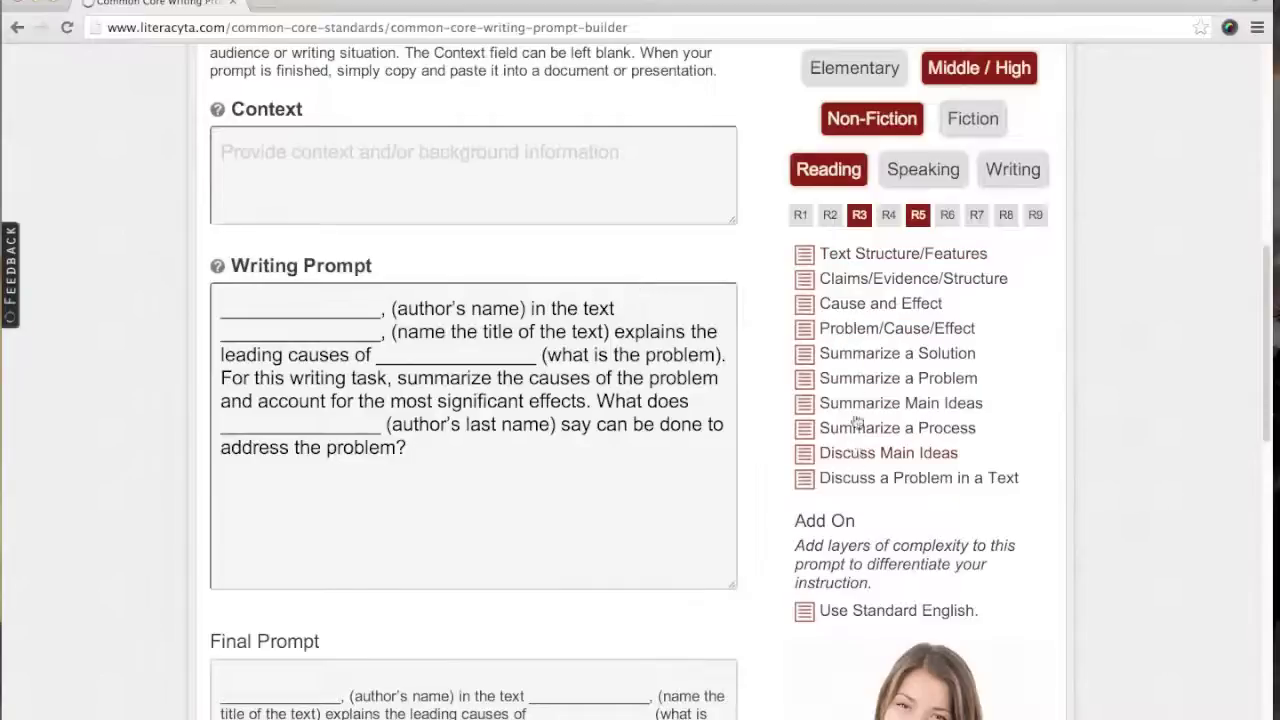
scroll(762, 244, up, 1)
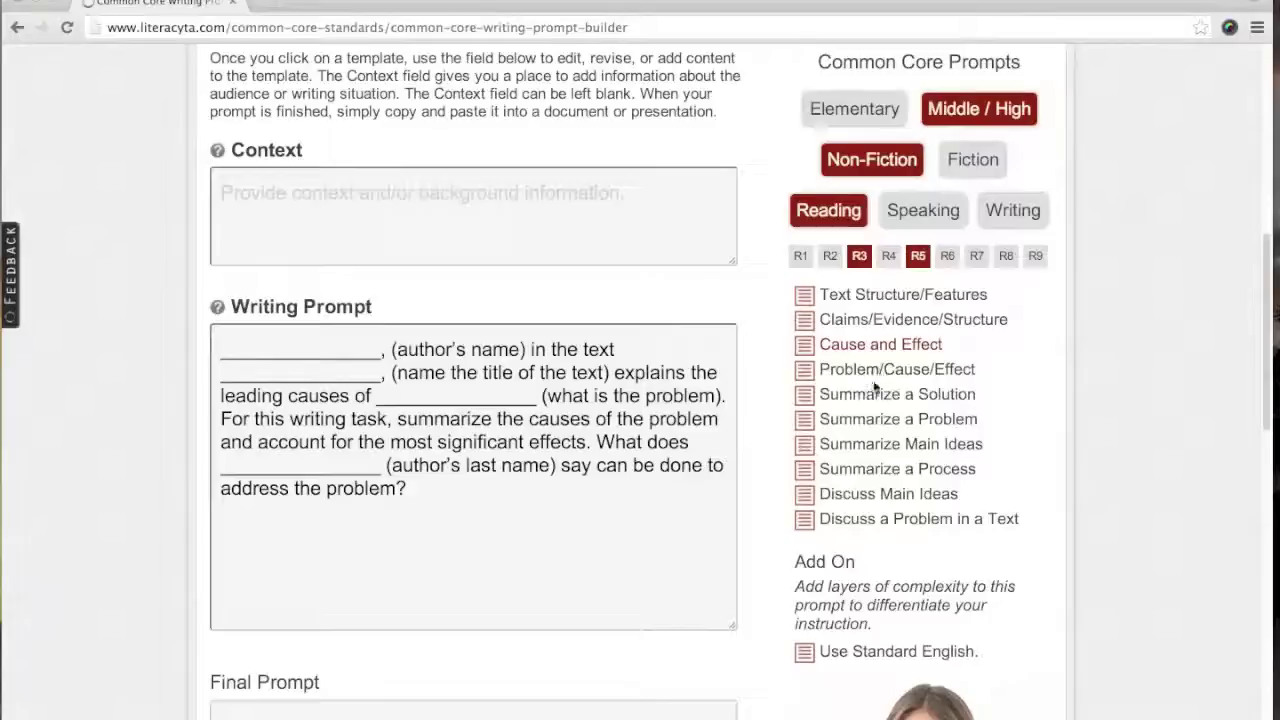
click(857, 496)
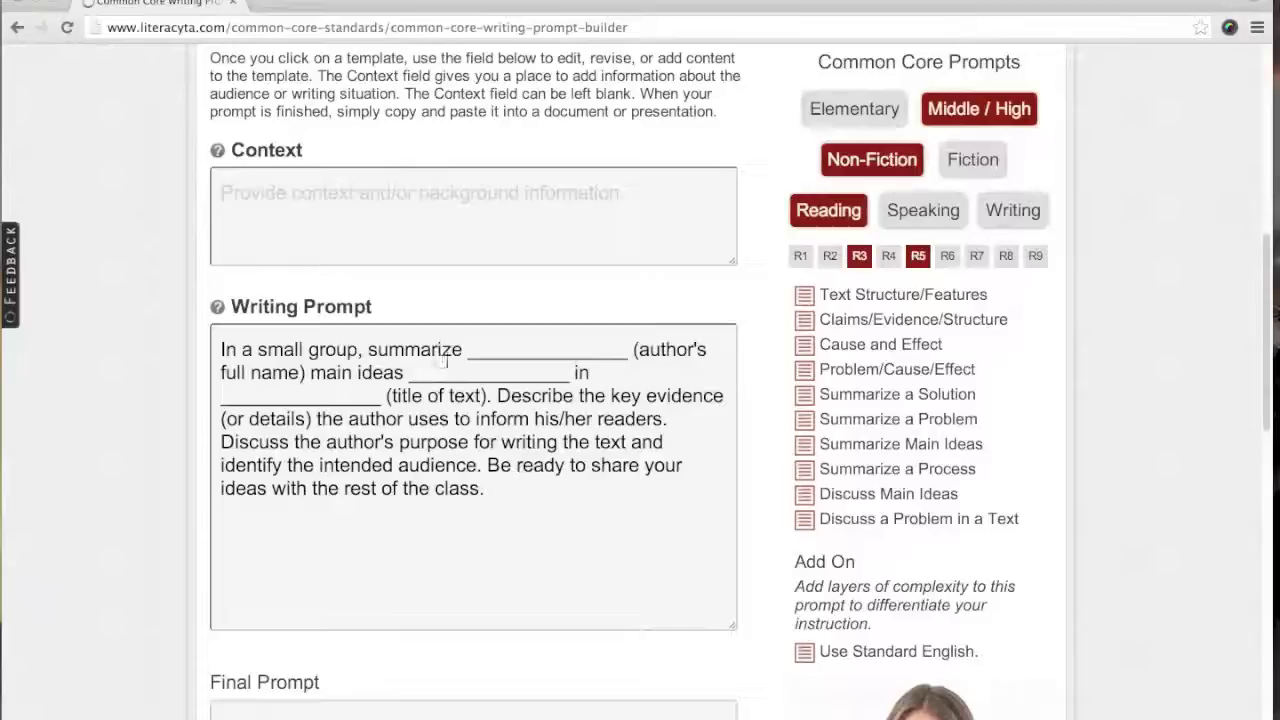
In the writing prompt, replace the author's full name blank with "the author's name" and the word "Describe" with "Explain"
drag(308, 372, 465, 357)
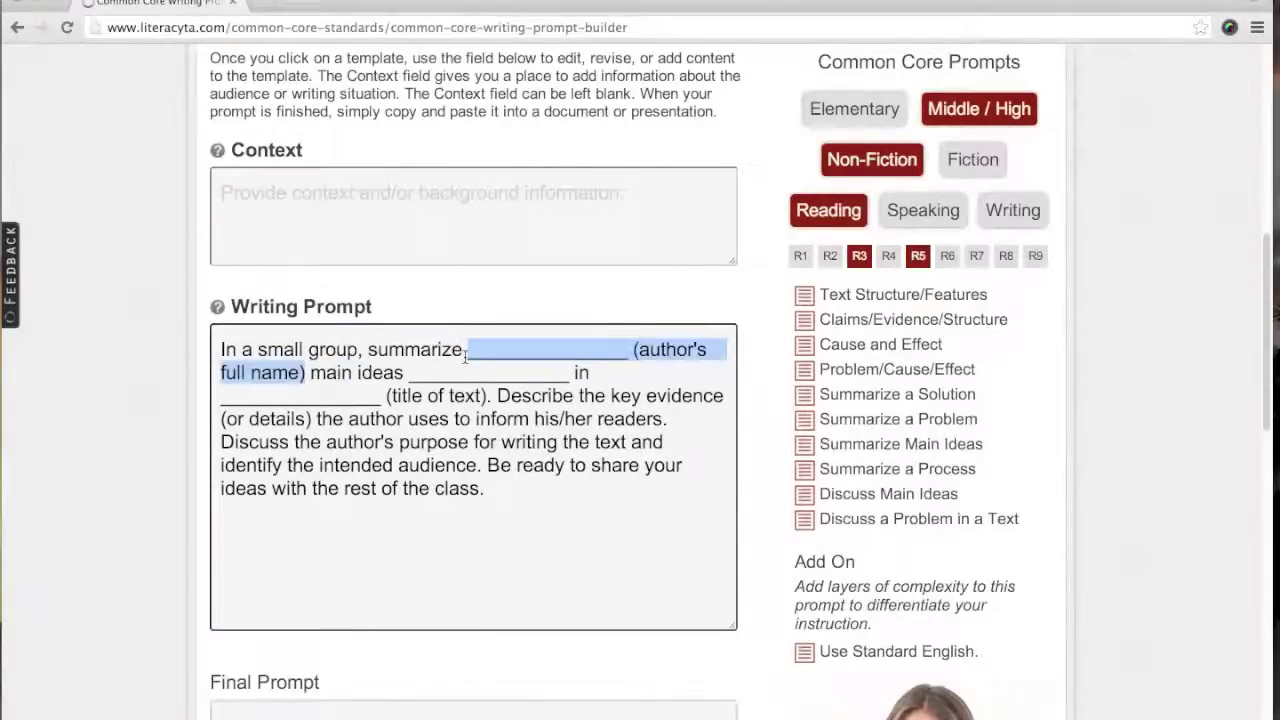
text(the author's name main ideas)
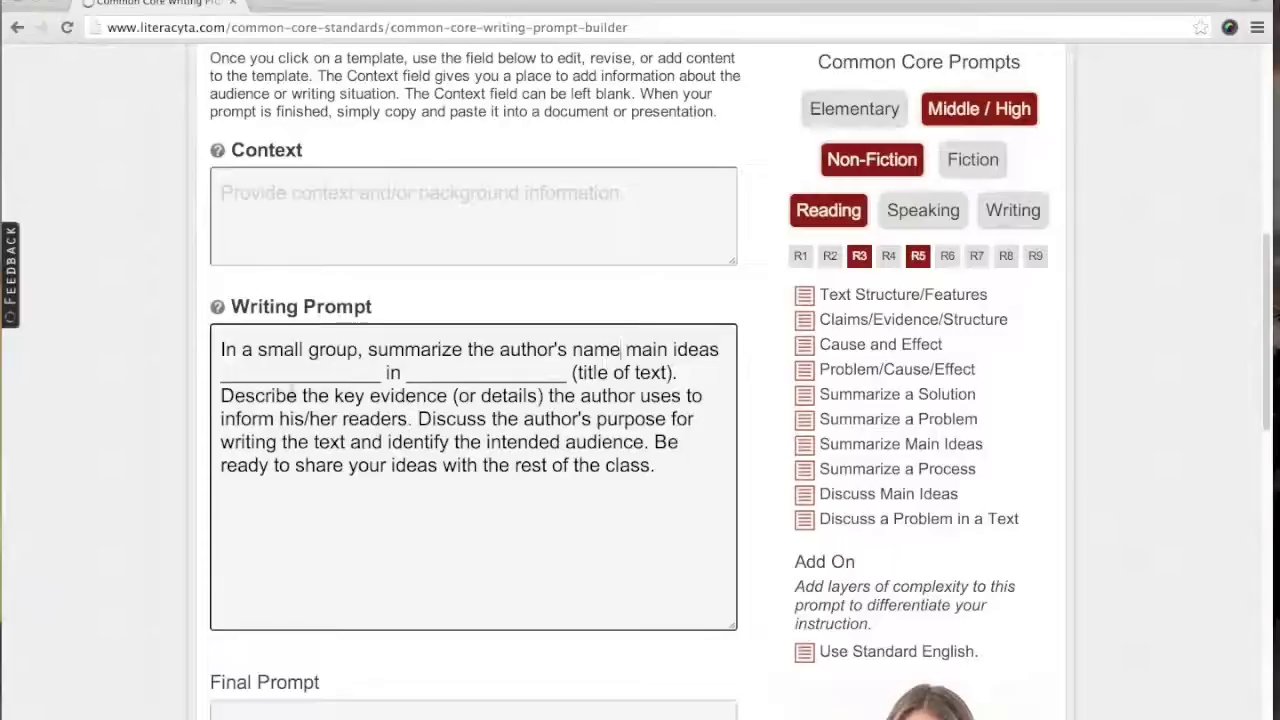
drag(297, 395, 226, 397)
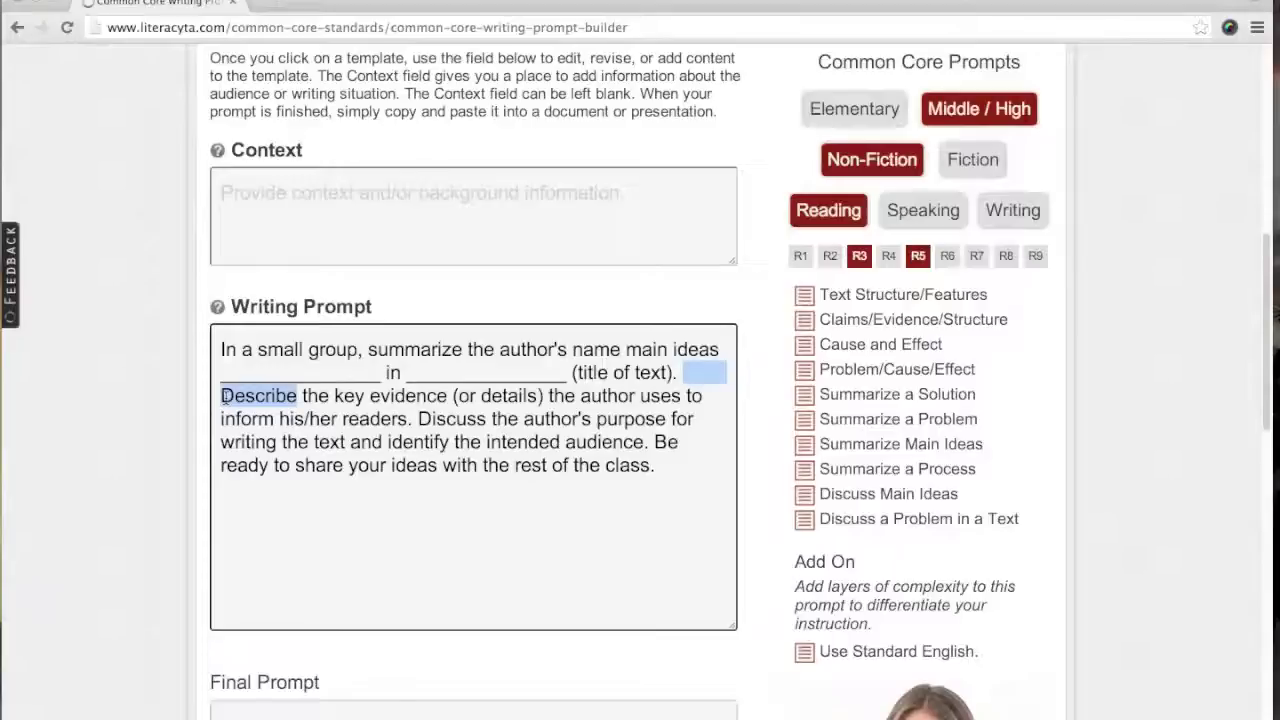
text(Explain)
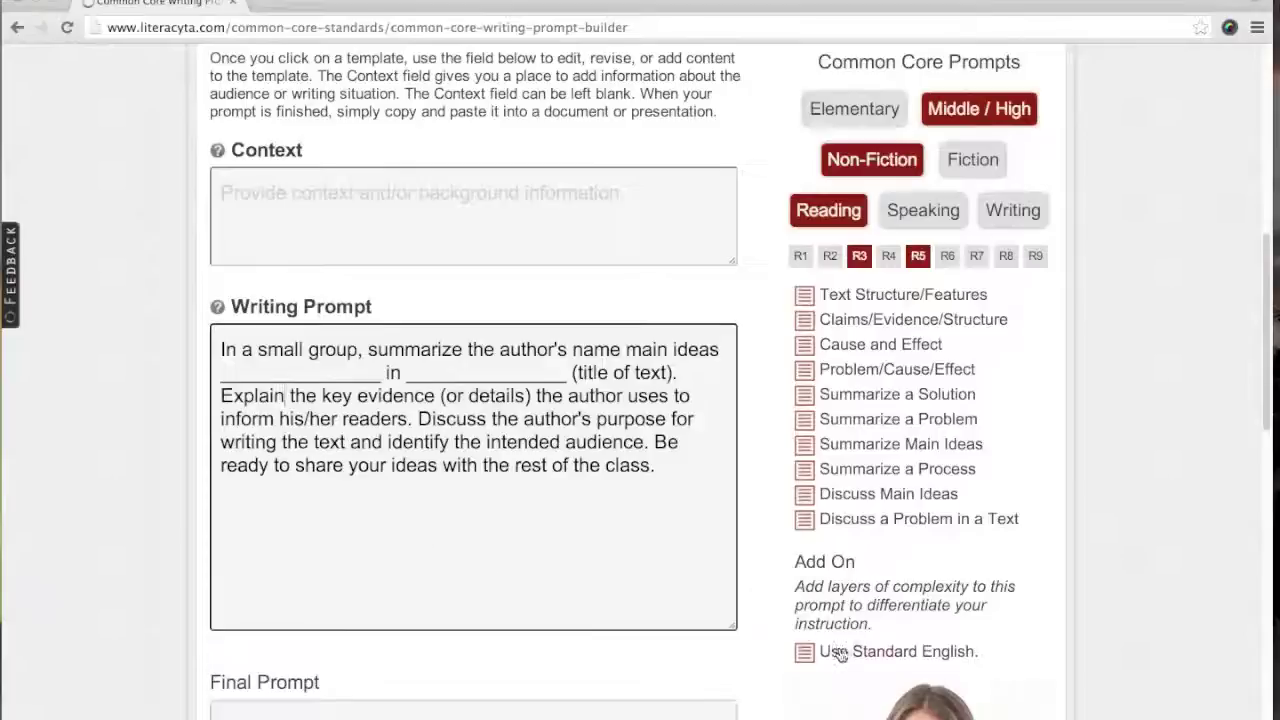
Add the Use Standard English add-on to the writing prompt, and delete the added sentence again
scroll(839, 650, down, 1)
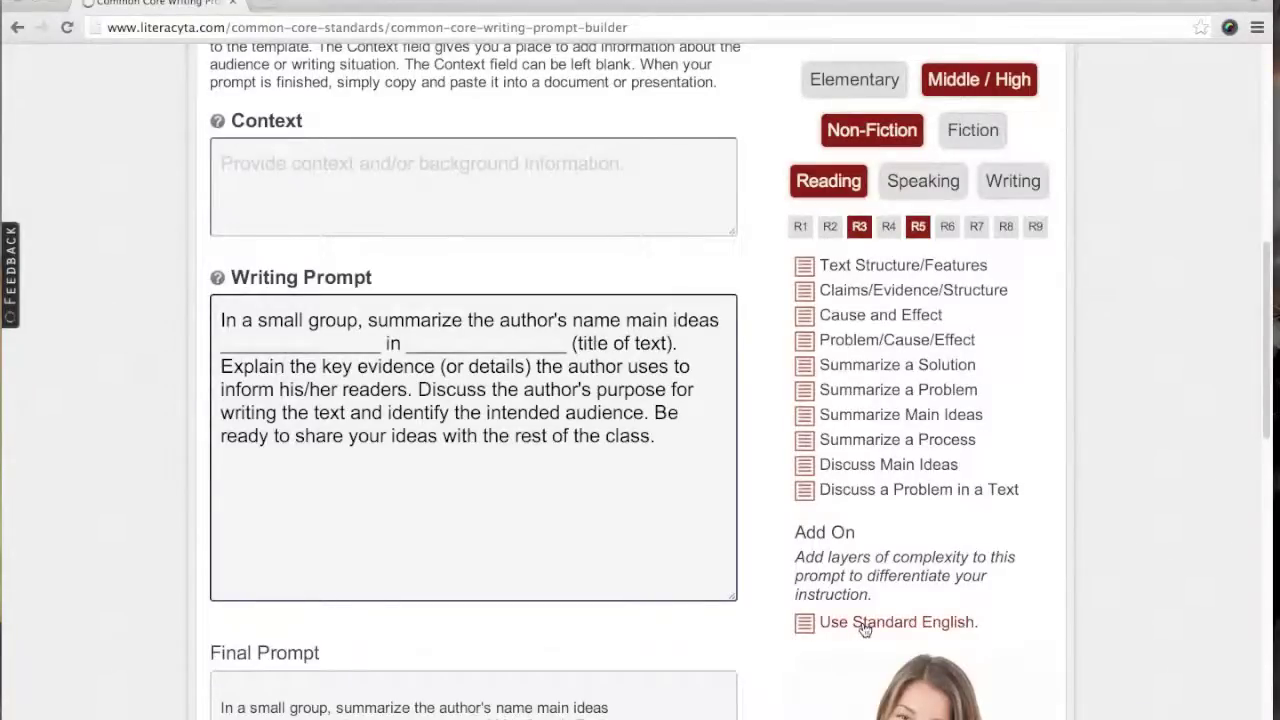
click(864, 622)
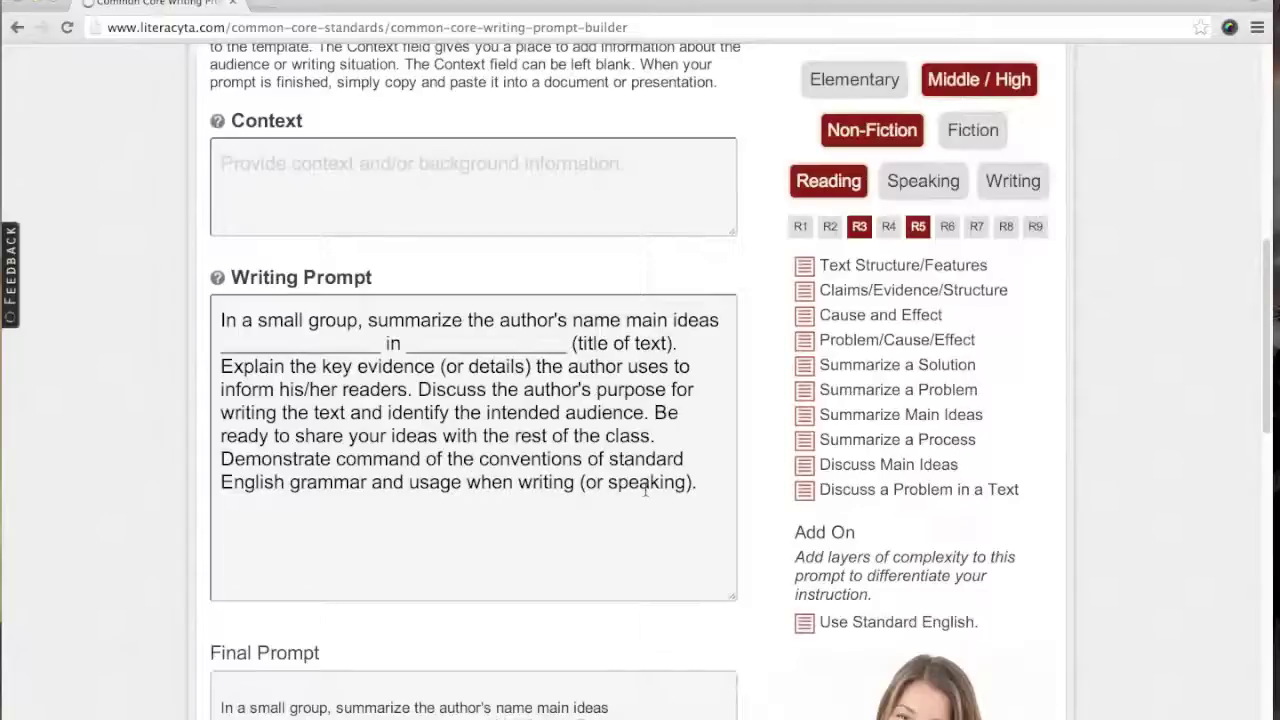
drag(698, 484, 214, 462)
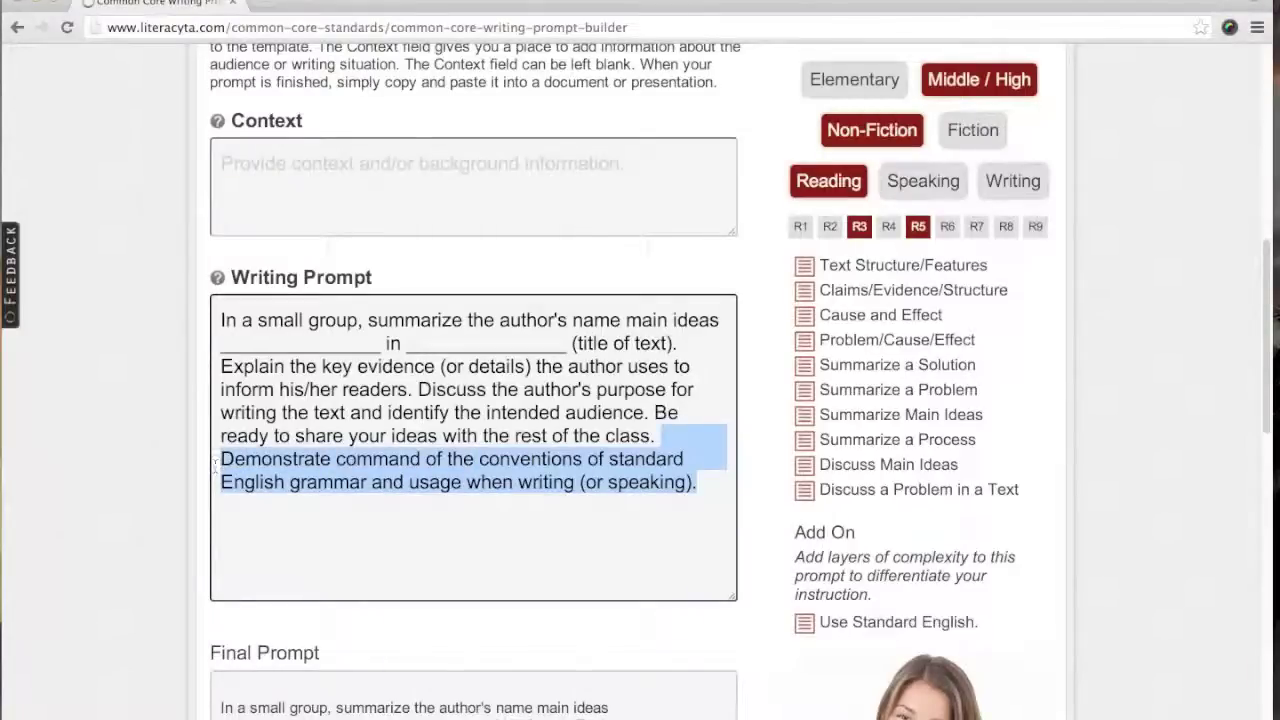
key(BackSpace)
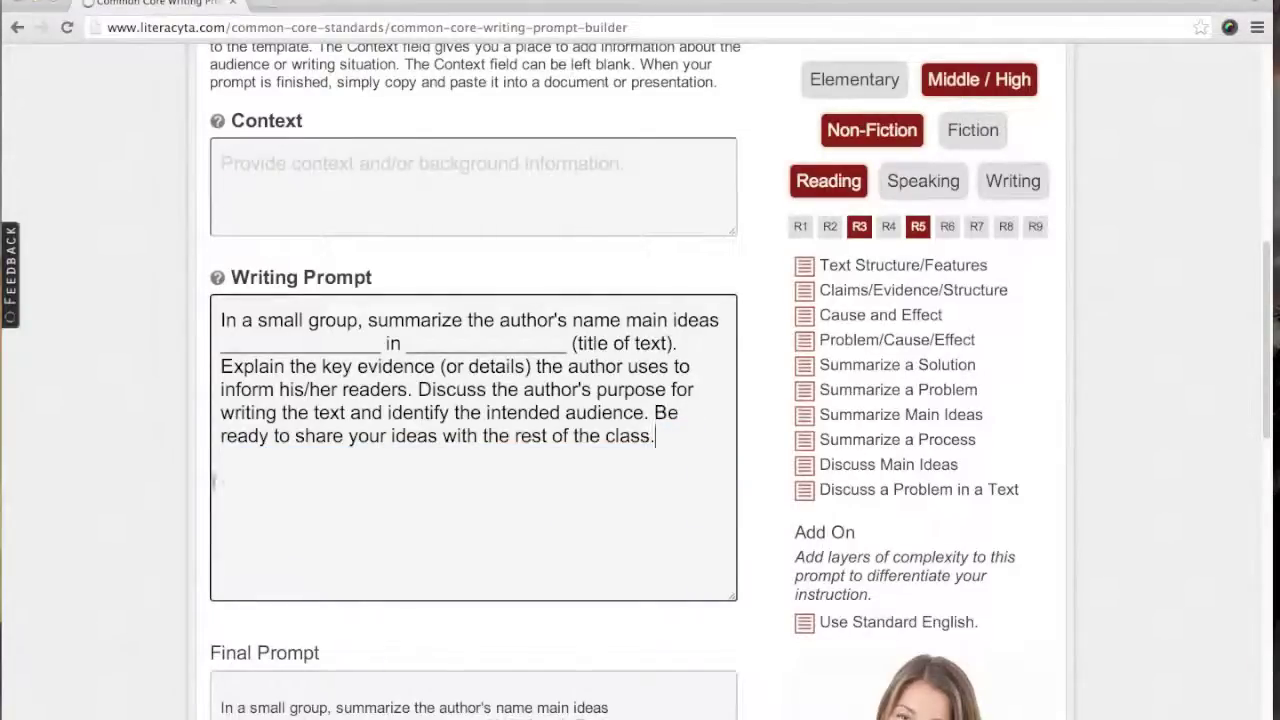
Review the final version of the prompt and highlight its whole text as if for copying
scroll(184, 515, down, 3)
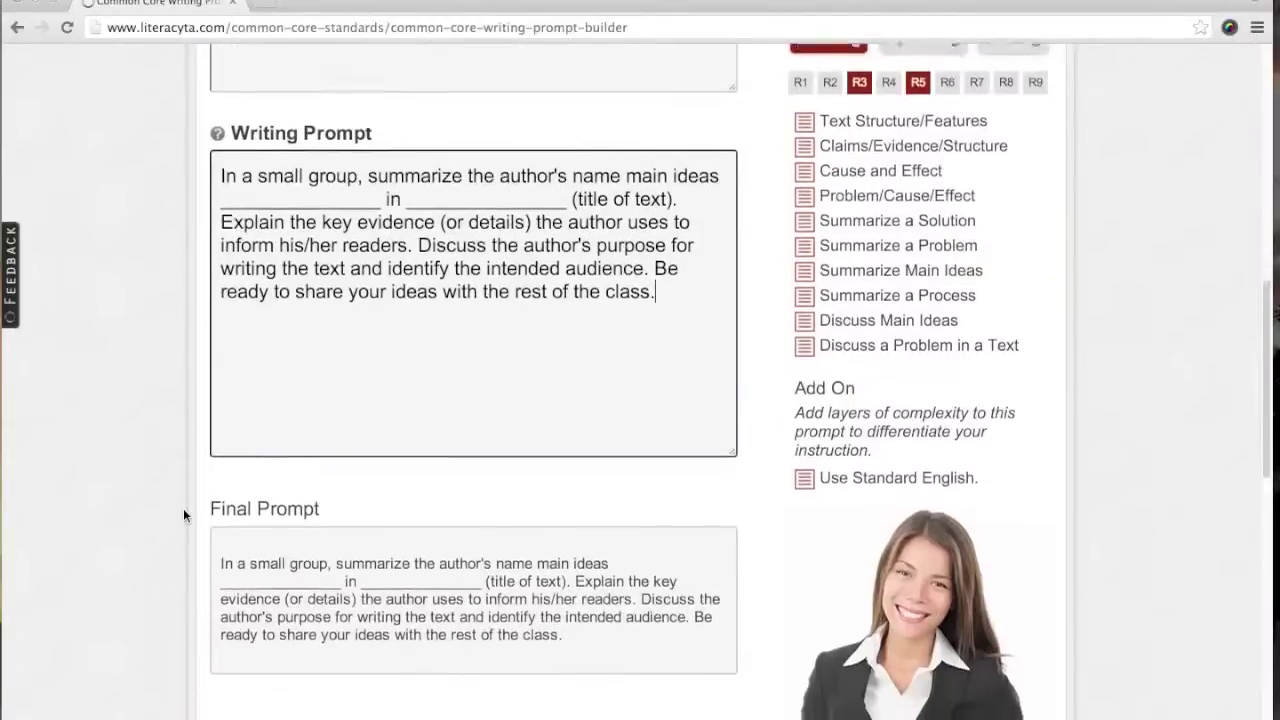
scroll(183, 515, down, 2)
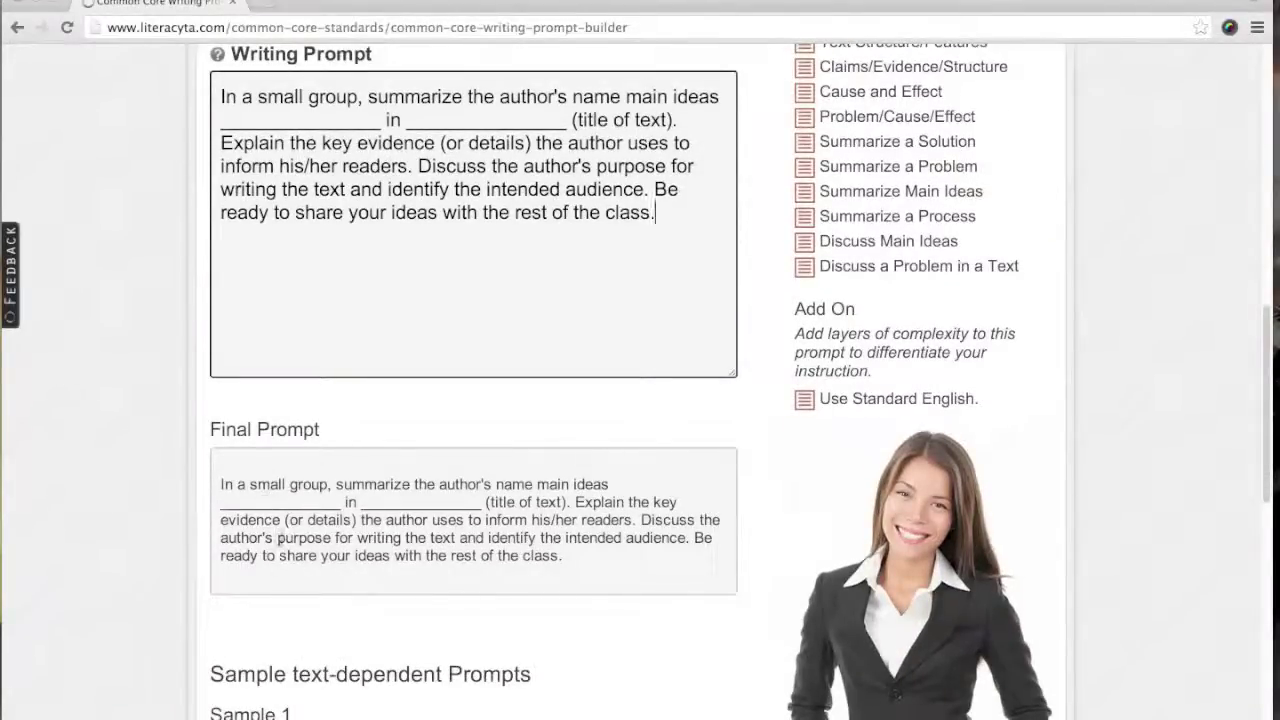
click(575, 558)
drag(575, 558, 229, 472)
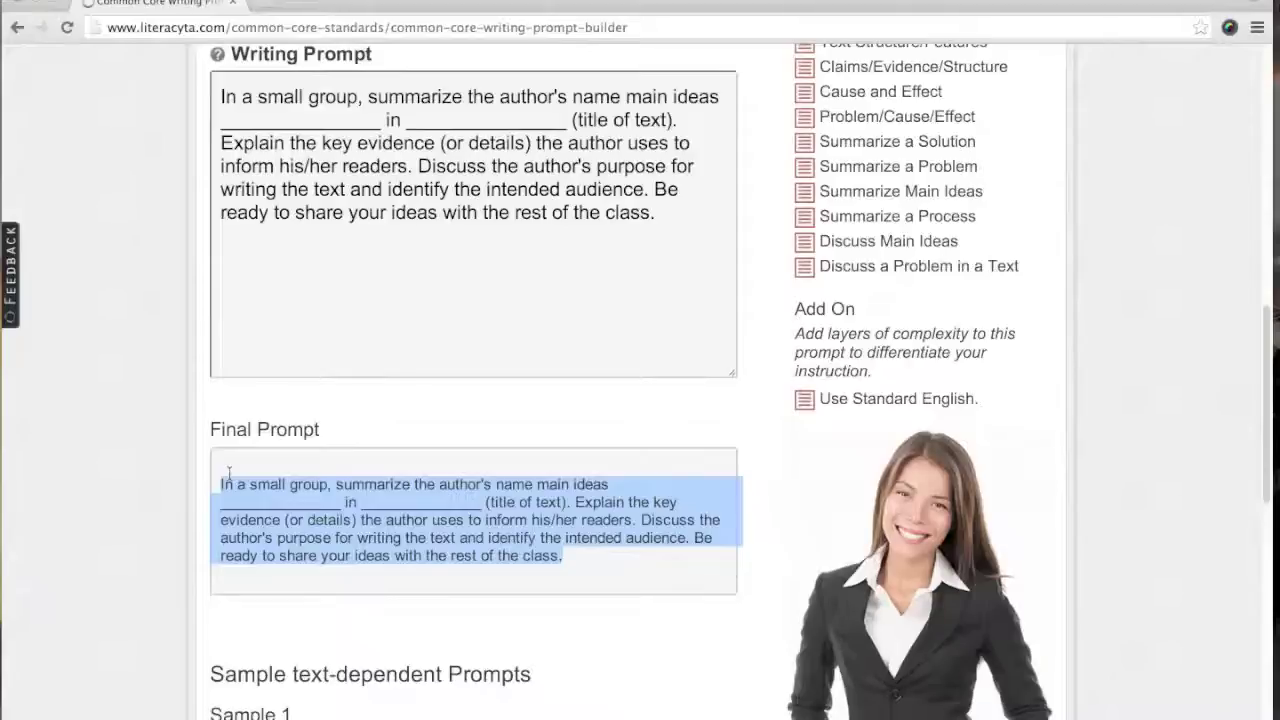
click(579, 437)
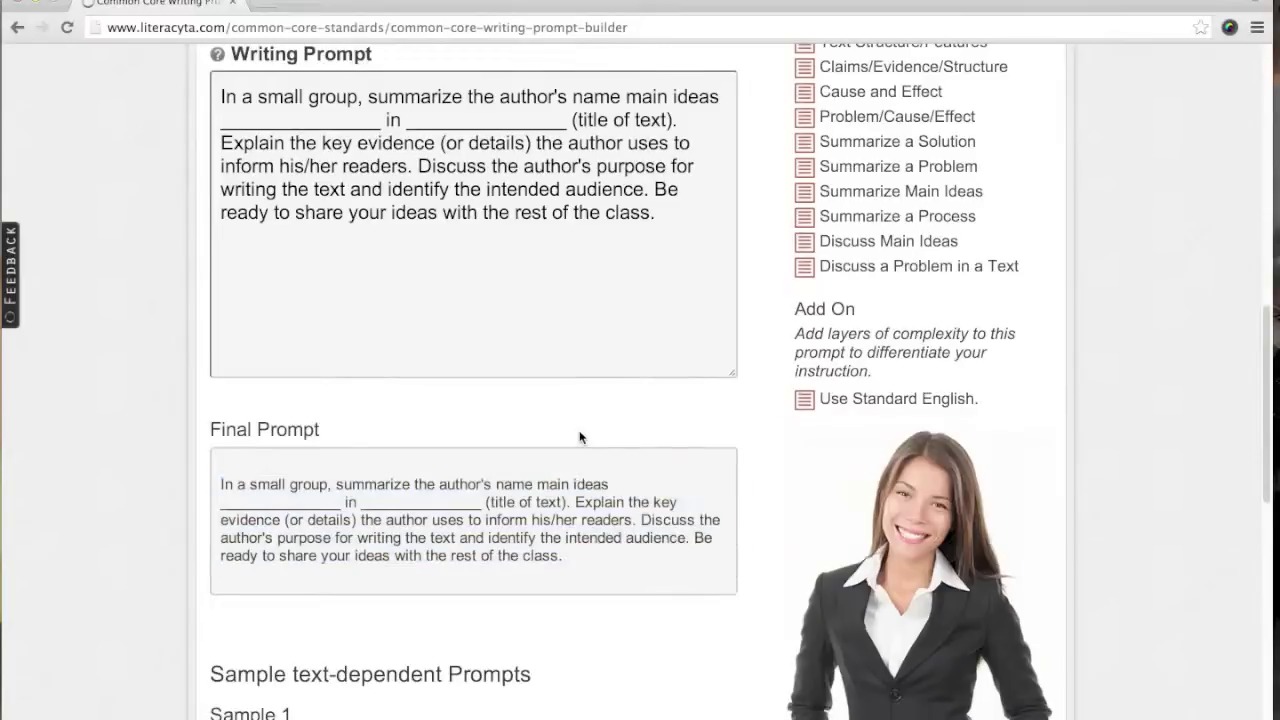
Replace the selected reading standards R3 and R5 with R7 and load the Discuss People/Places/Things template
scroll(580, 437, up, 5)
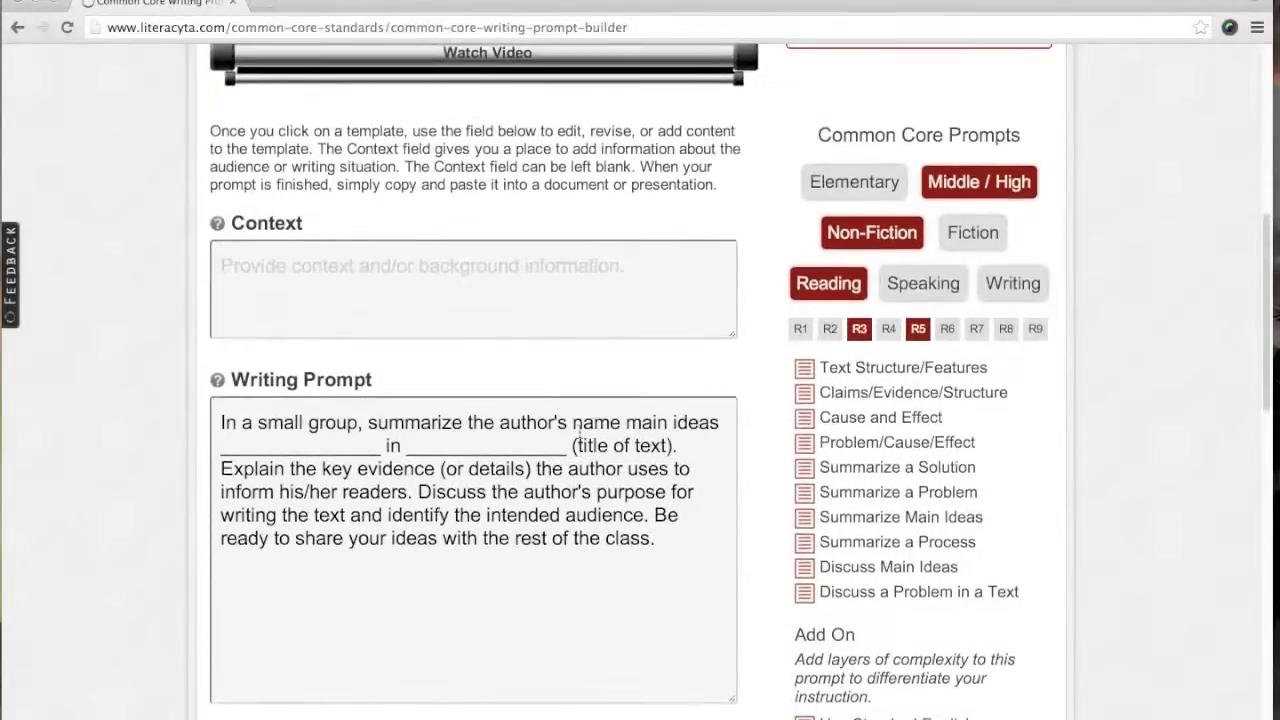
click(919, 330)
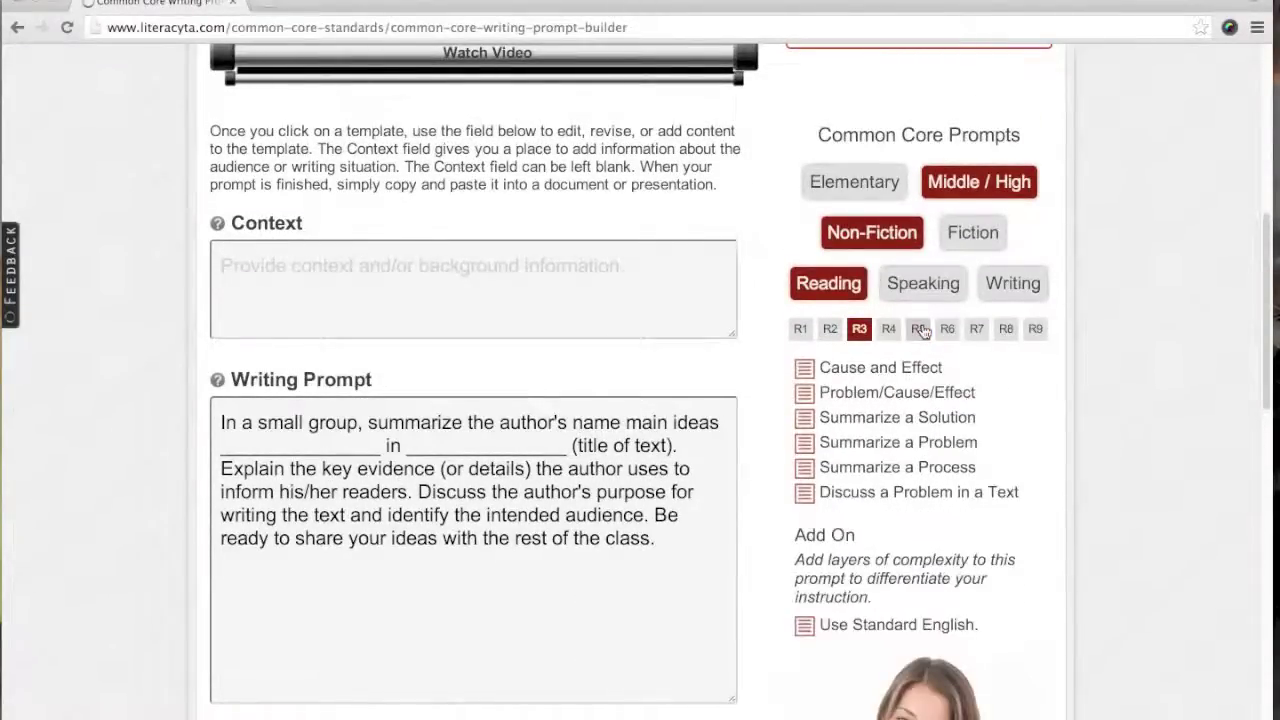
click(860, 330)
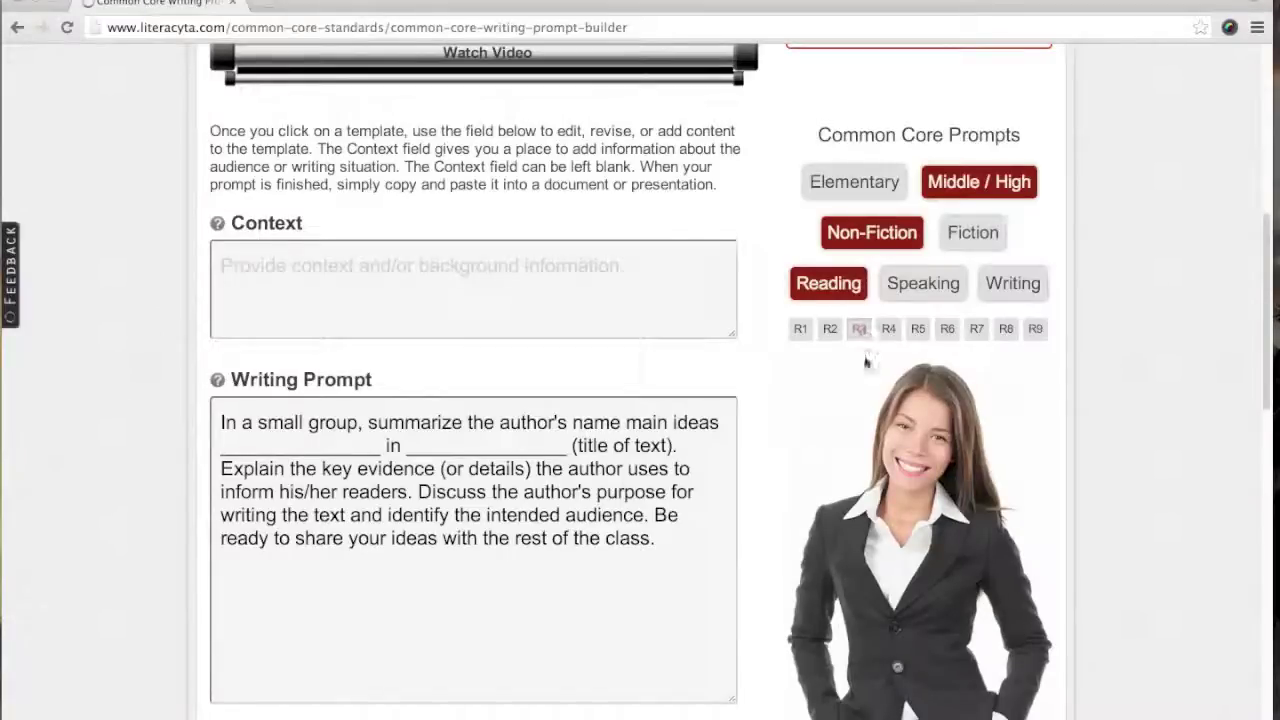
click(976, 330)
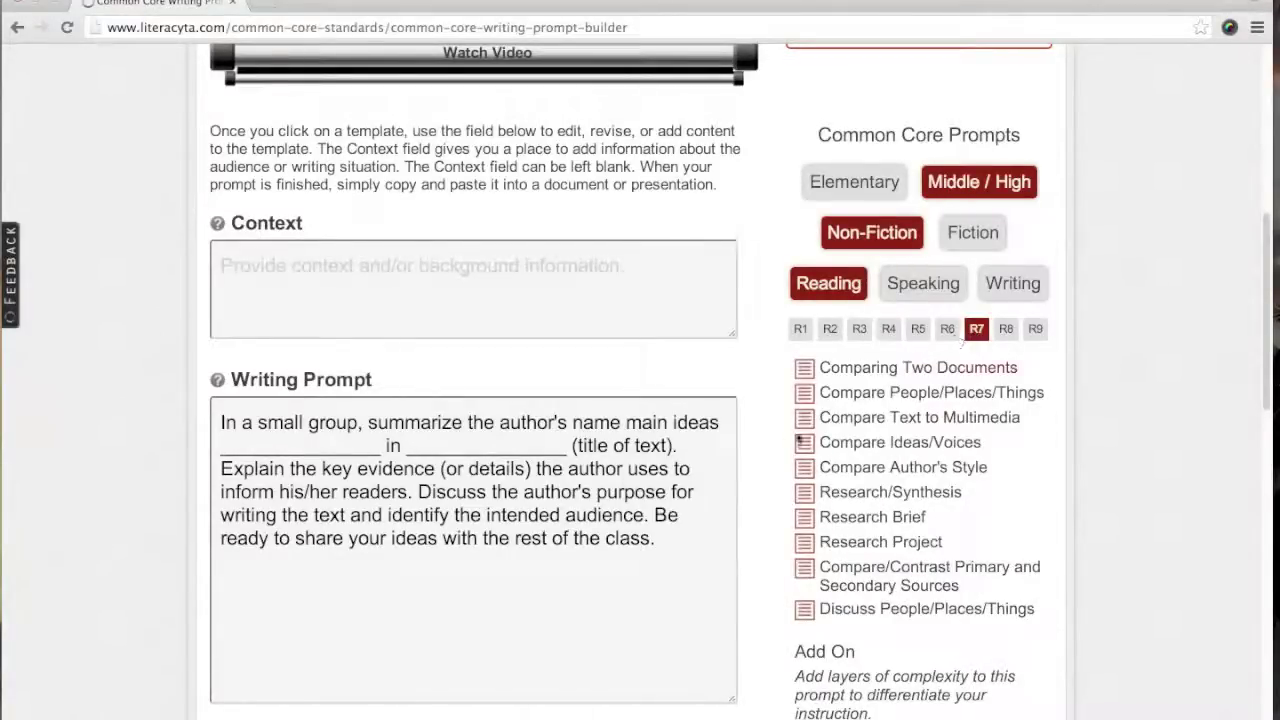
scroll(775, 450, down, 1)
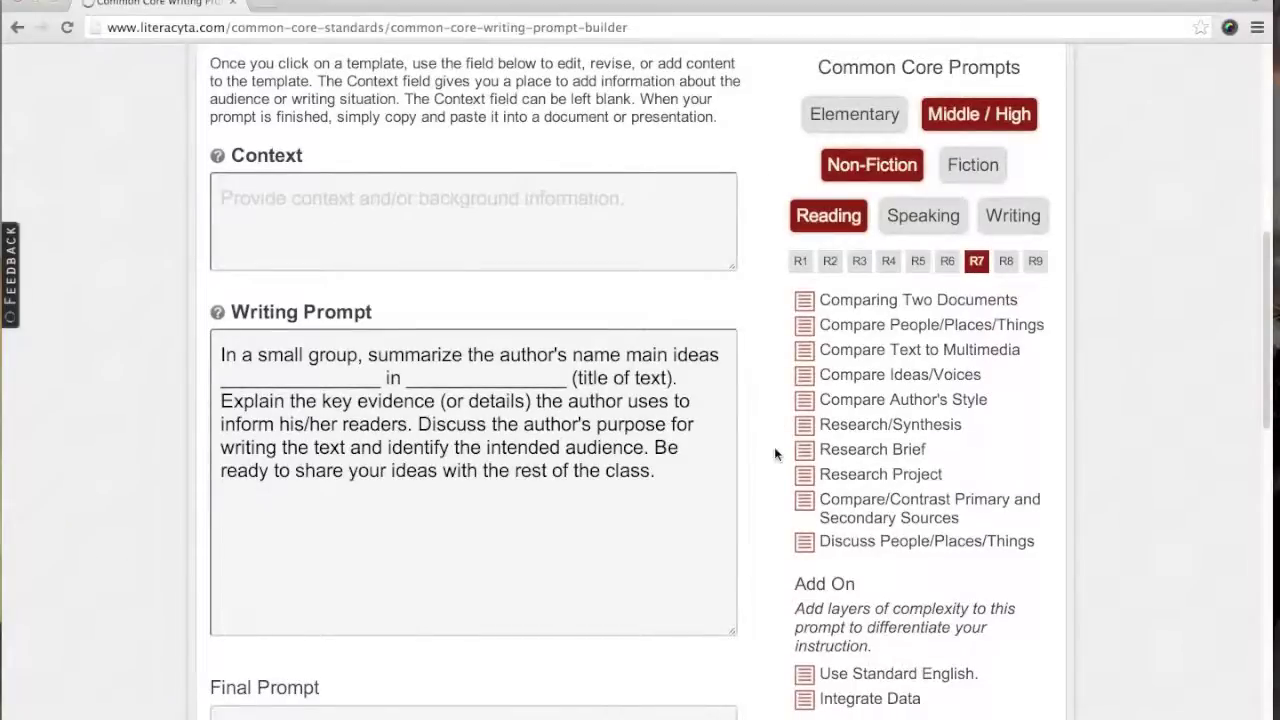
scroll(774, 447, down, 1)
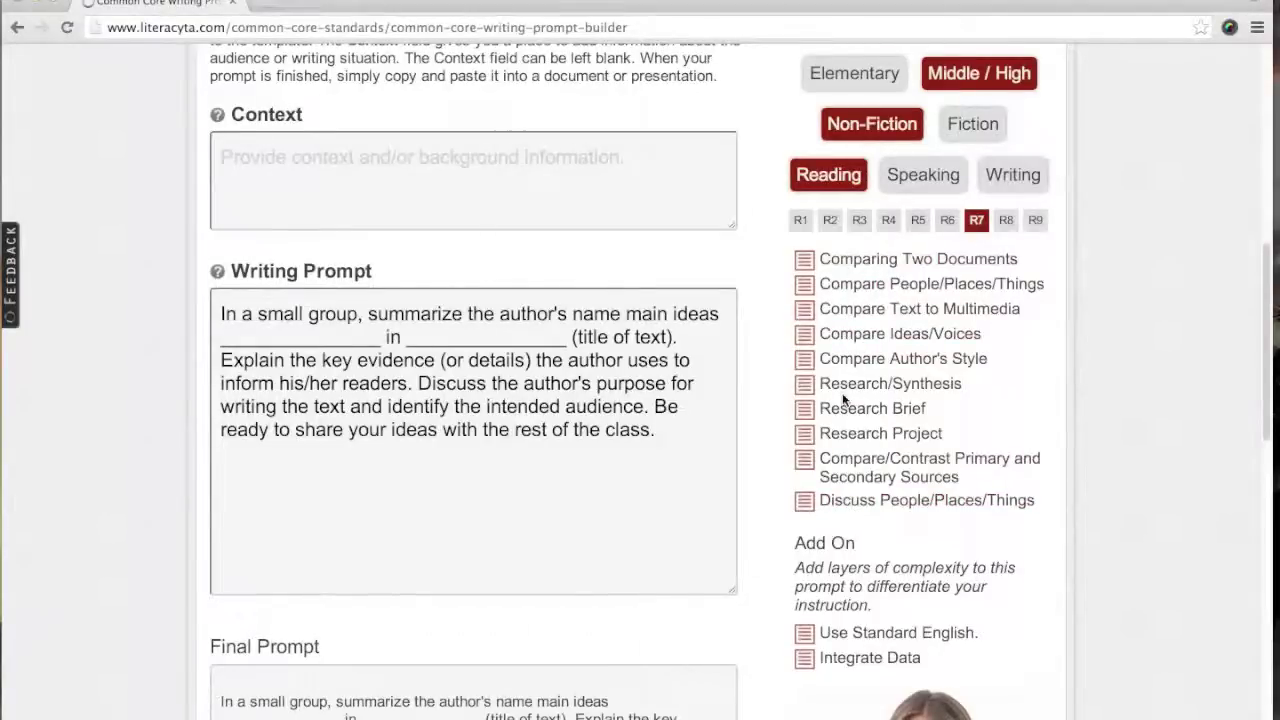
click(846, 503)
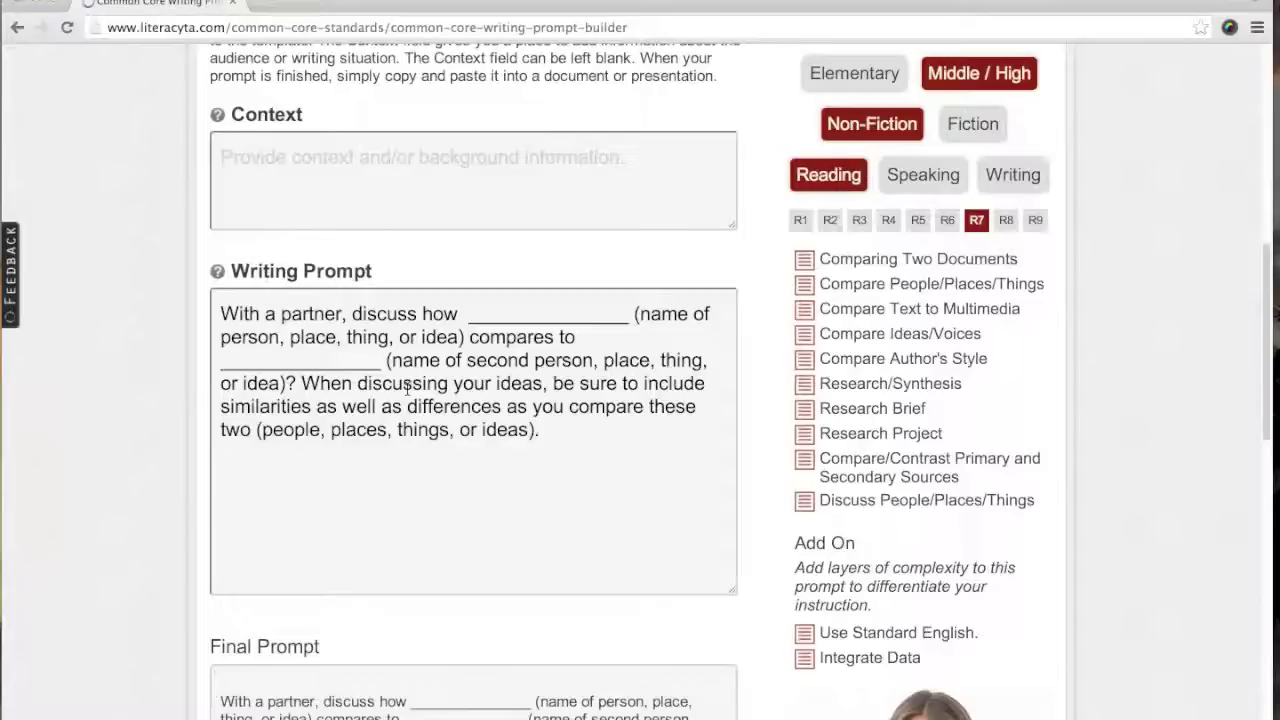
Replace the opening words "With a partner" in the writing prompt with "In your small group"
click(340, 314)
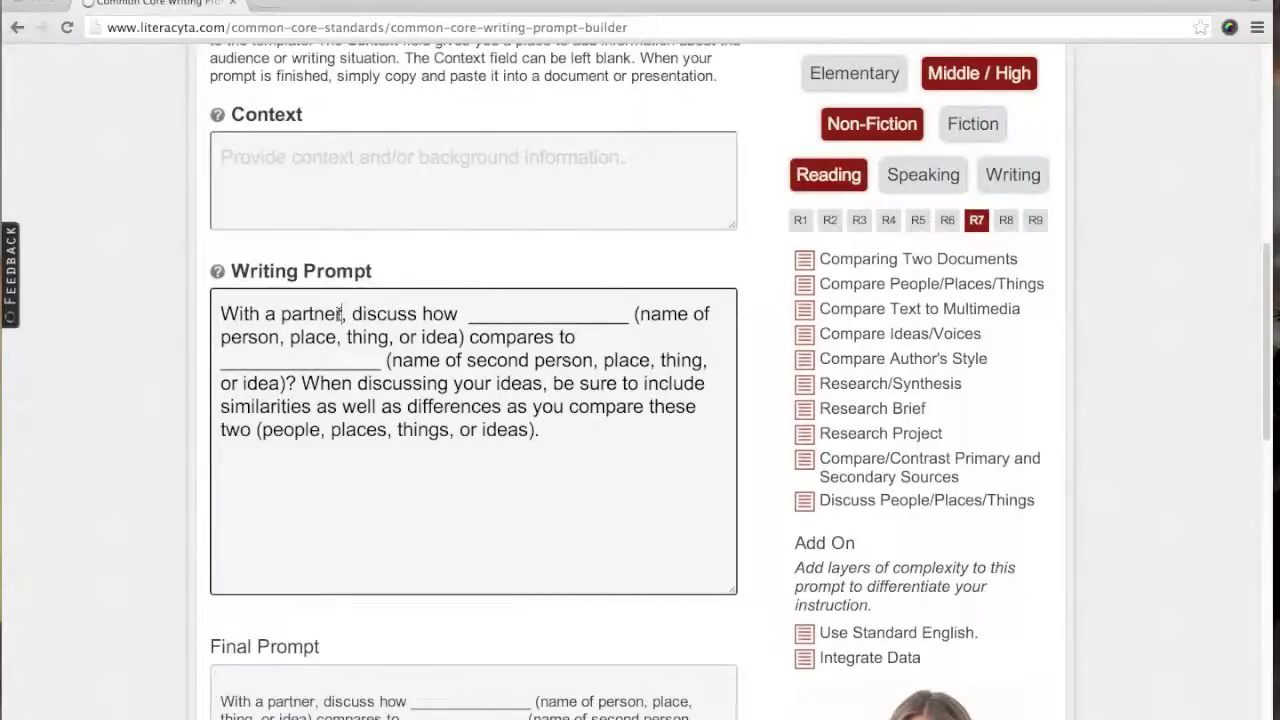
drag(340, 314, 222, 314)
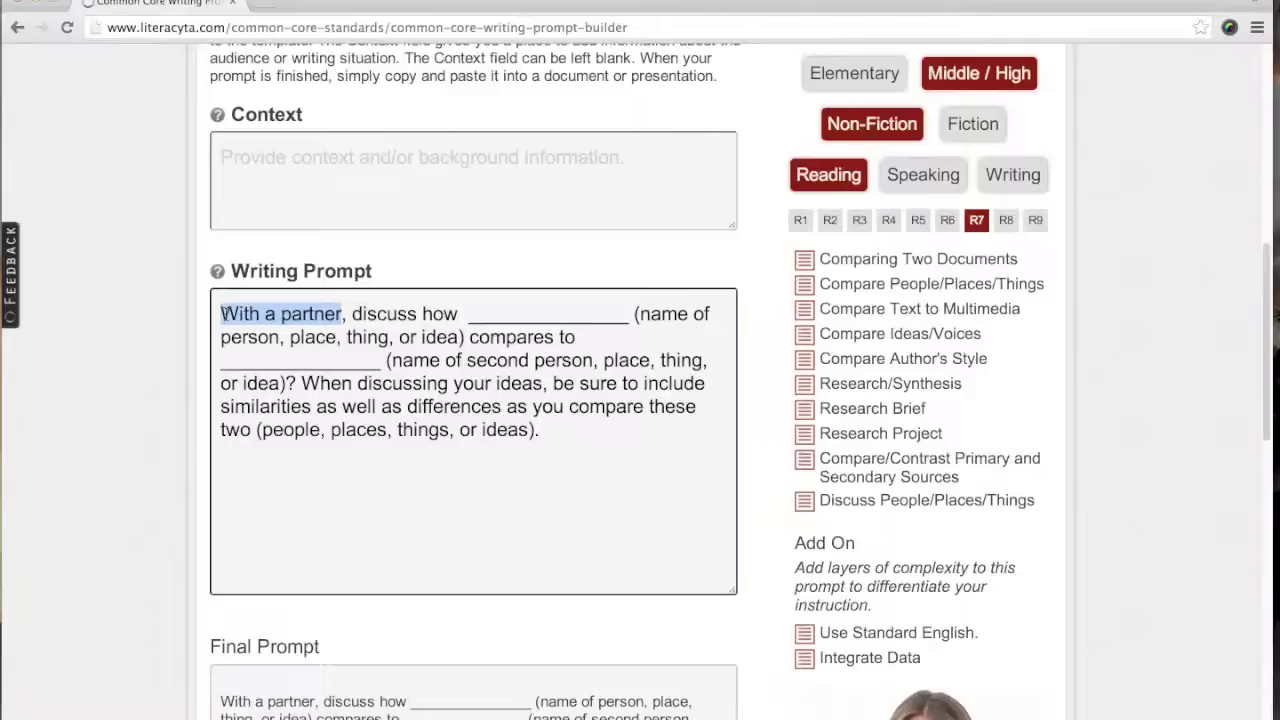
text(In your small group)
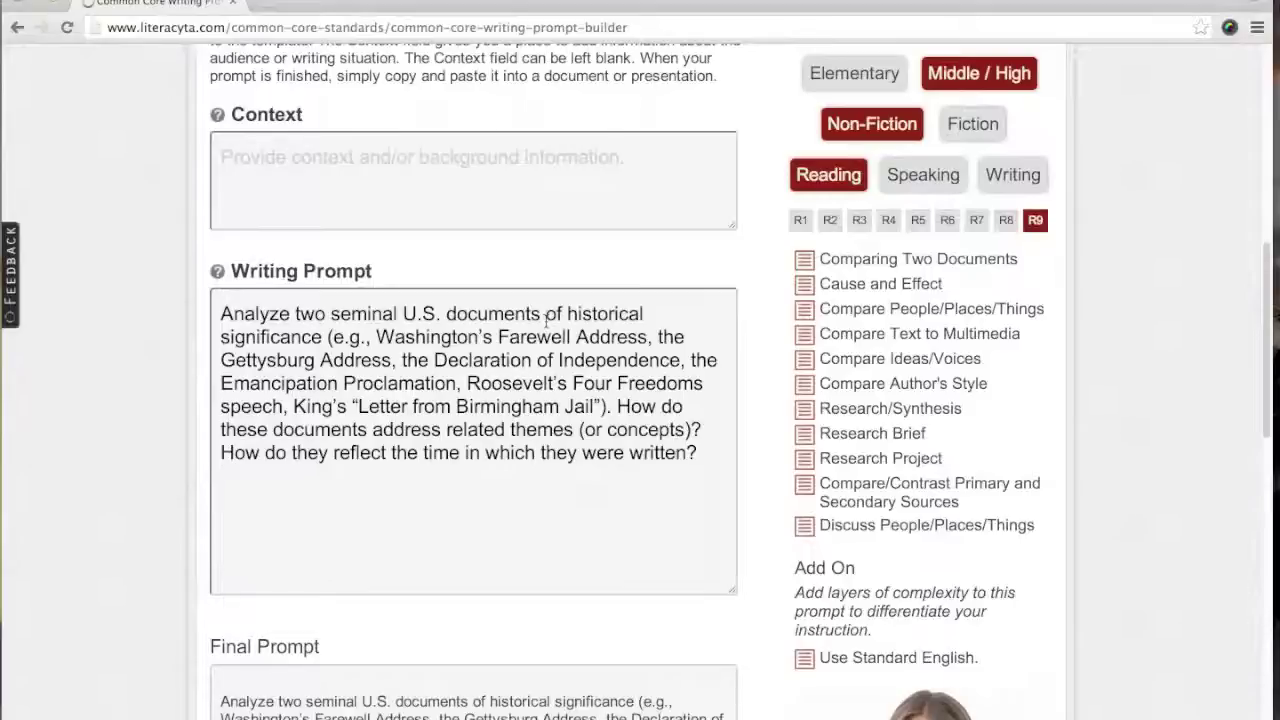
Insert "Decla before "two seminal" in the prompt, then try the Compare People/Places/Things template and decline replacing the current text
click(295, 313)
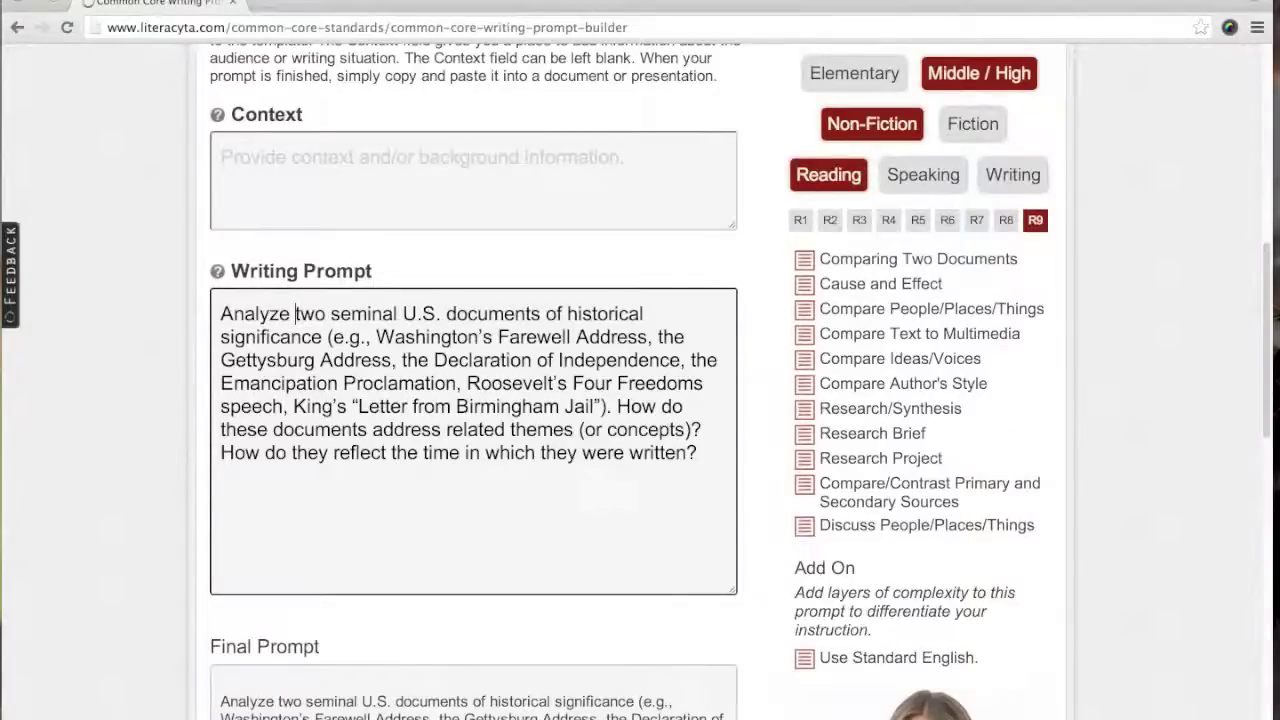
text("Decla)
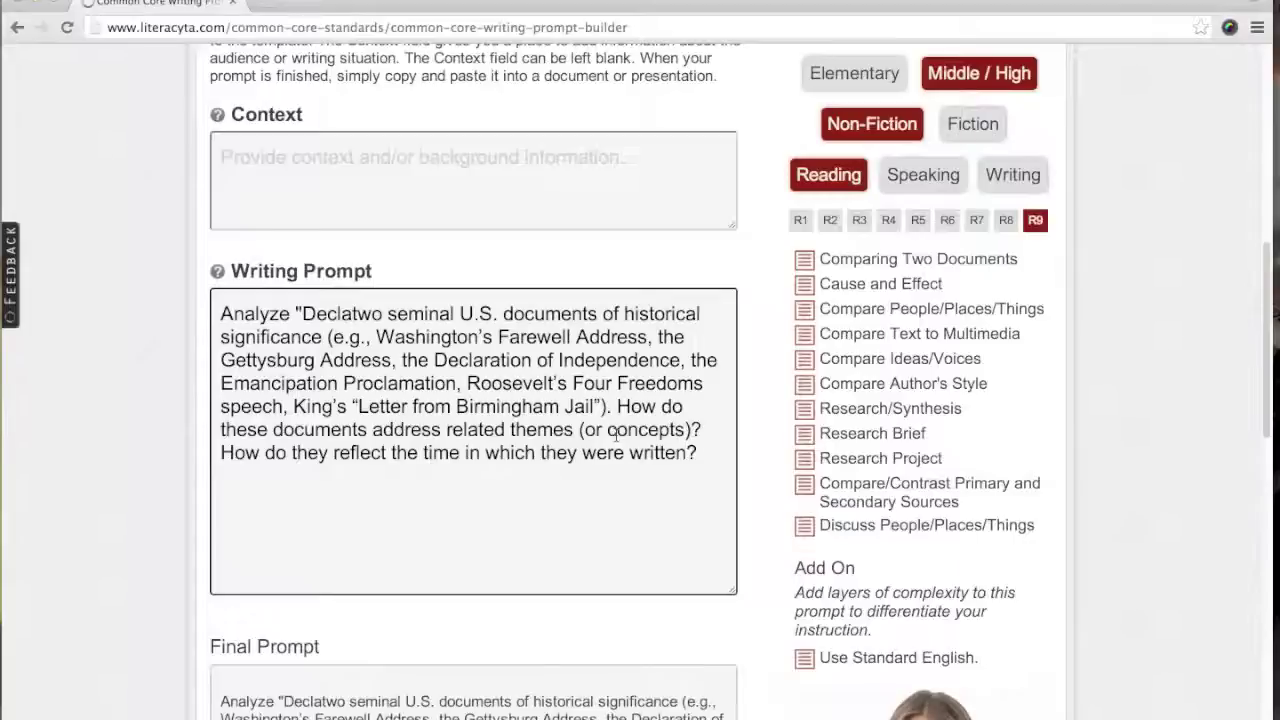
click(862, 312)
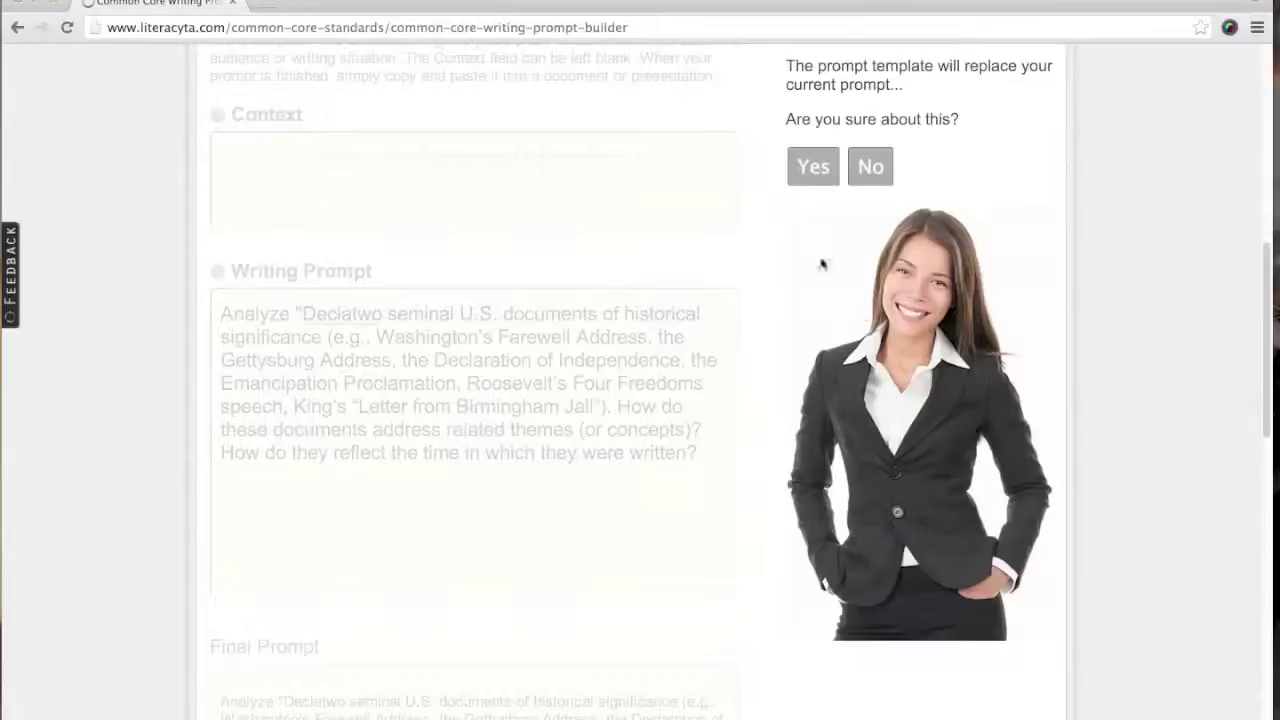
scroll(810, 248, up, 1)
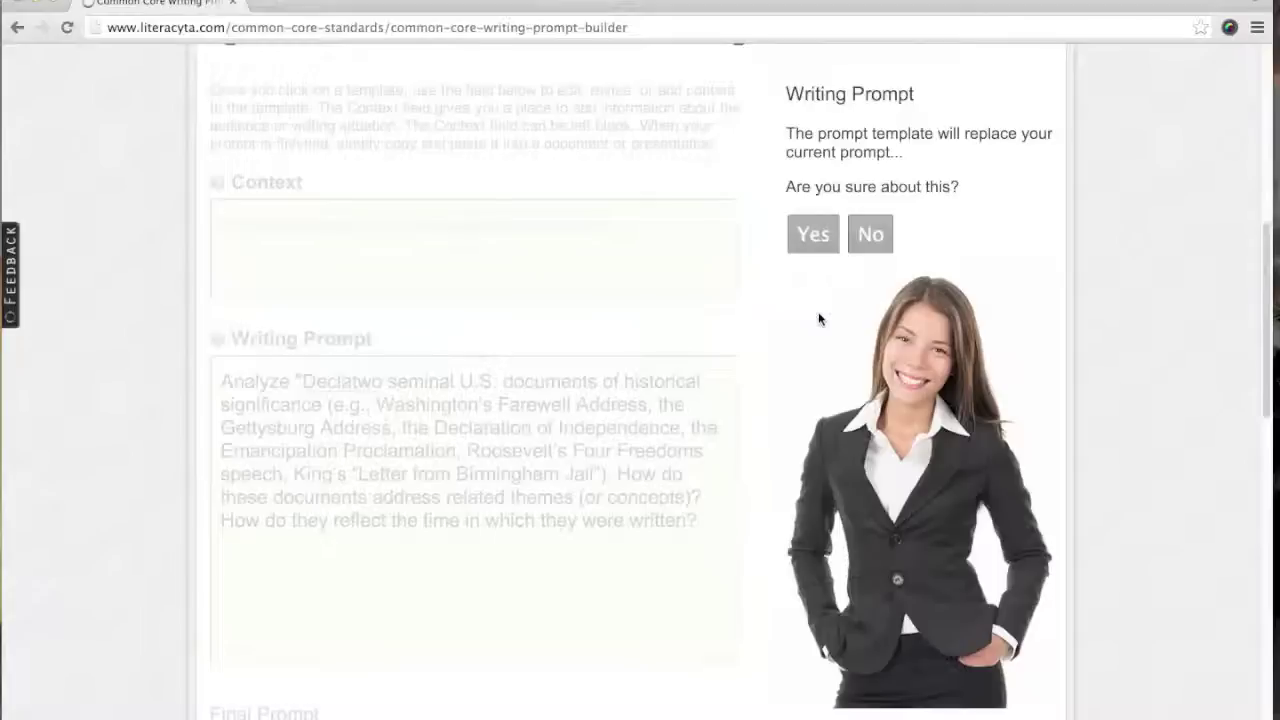
click(869, 231)
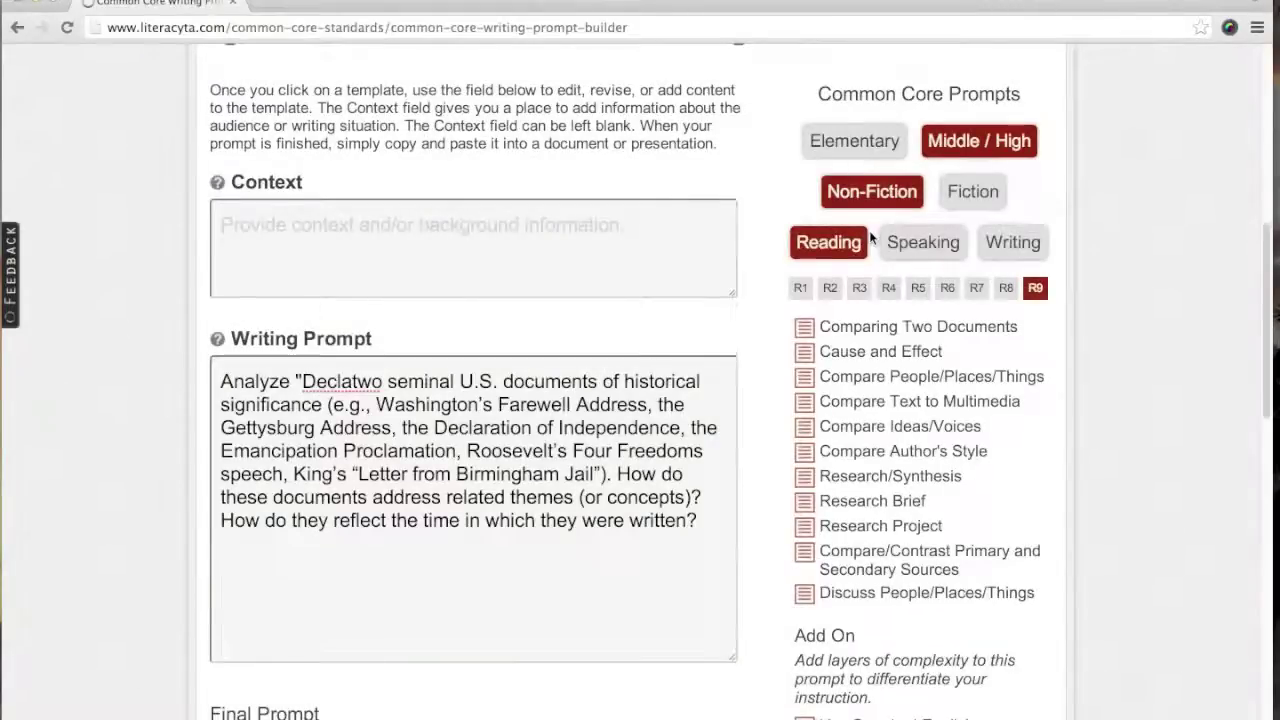
Replace the current writing prompt with the Research/Synthesis template, confirm the replacement, and read through the template
click(709, 520)
drag(699, 520, 224, 381)
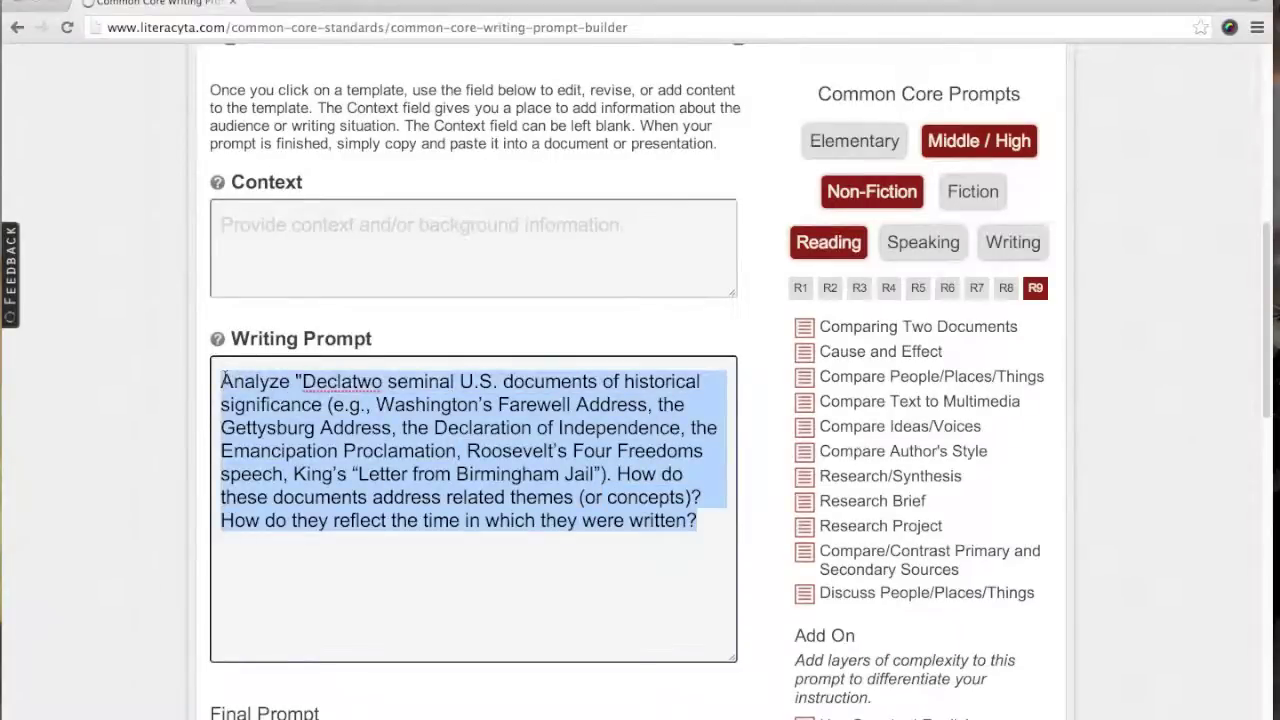
click(857, 477)
click(808, 244)
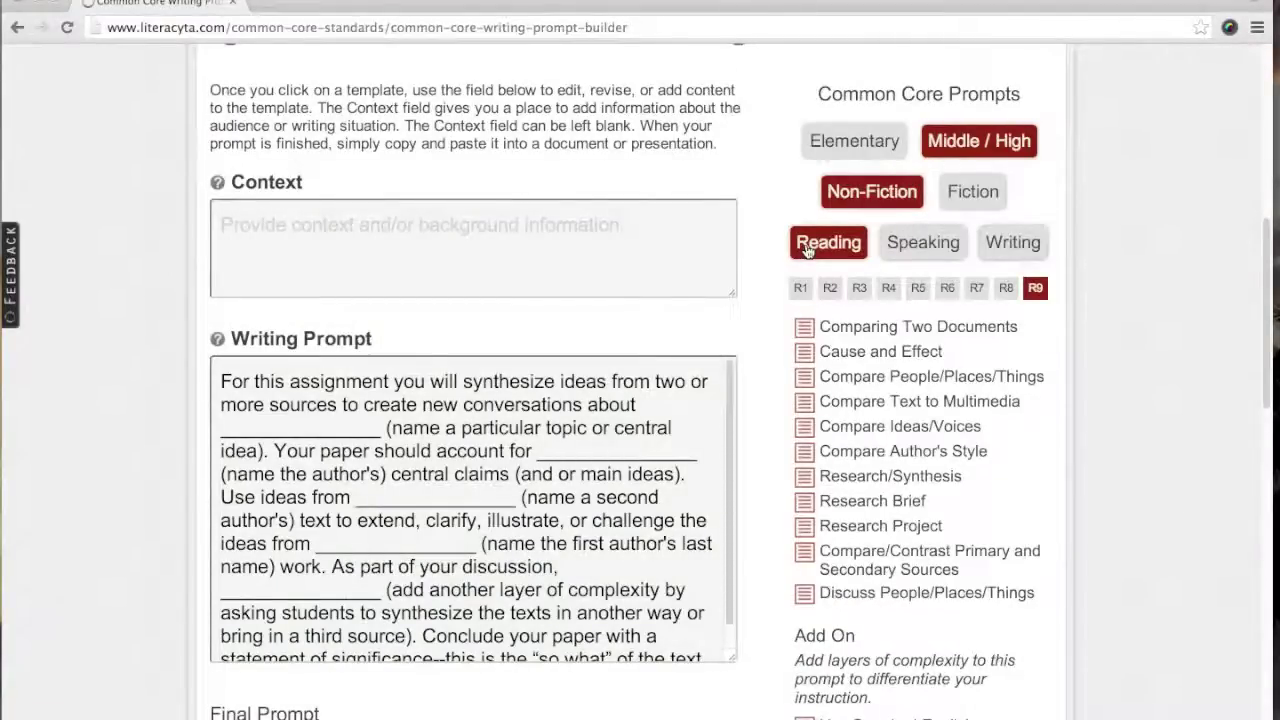
scroll(544, 518, down, 3)
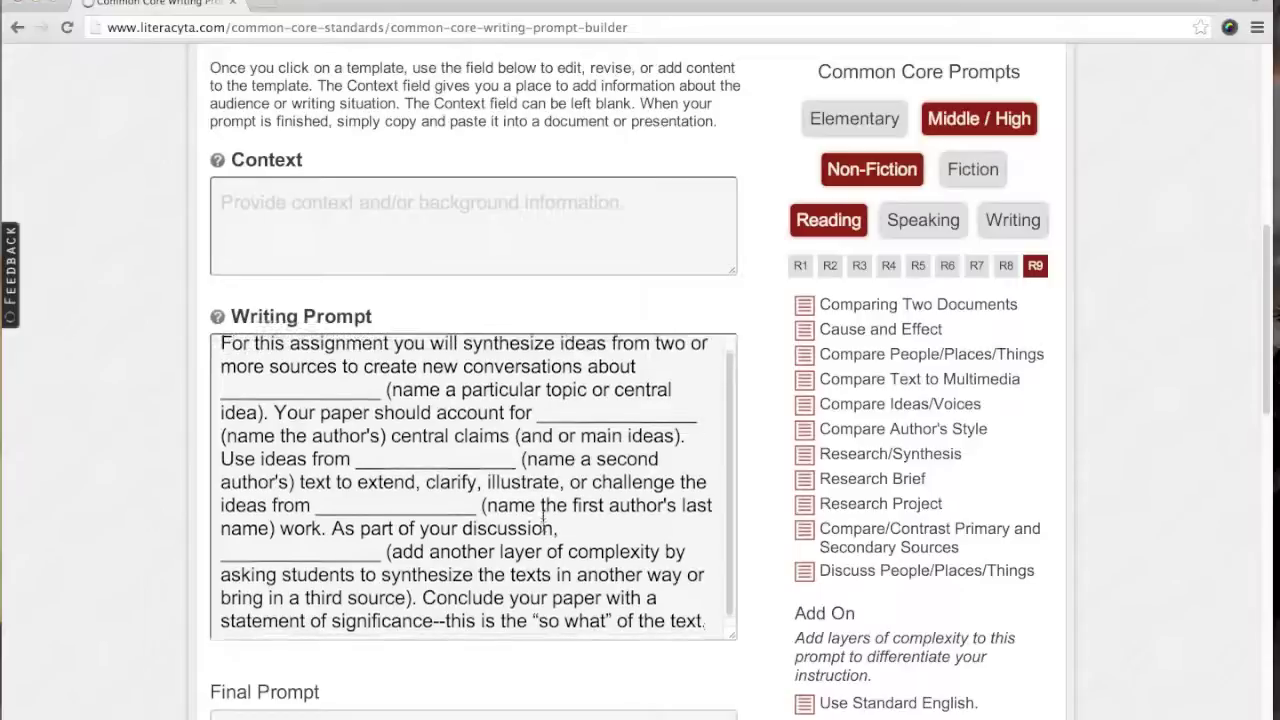
scroll(544, 518, up, 1)
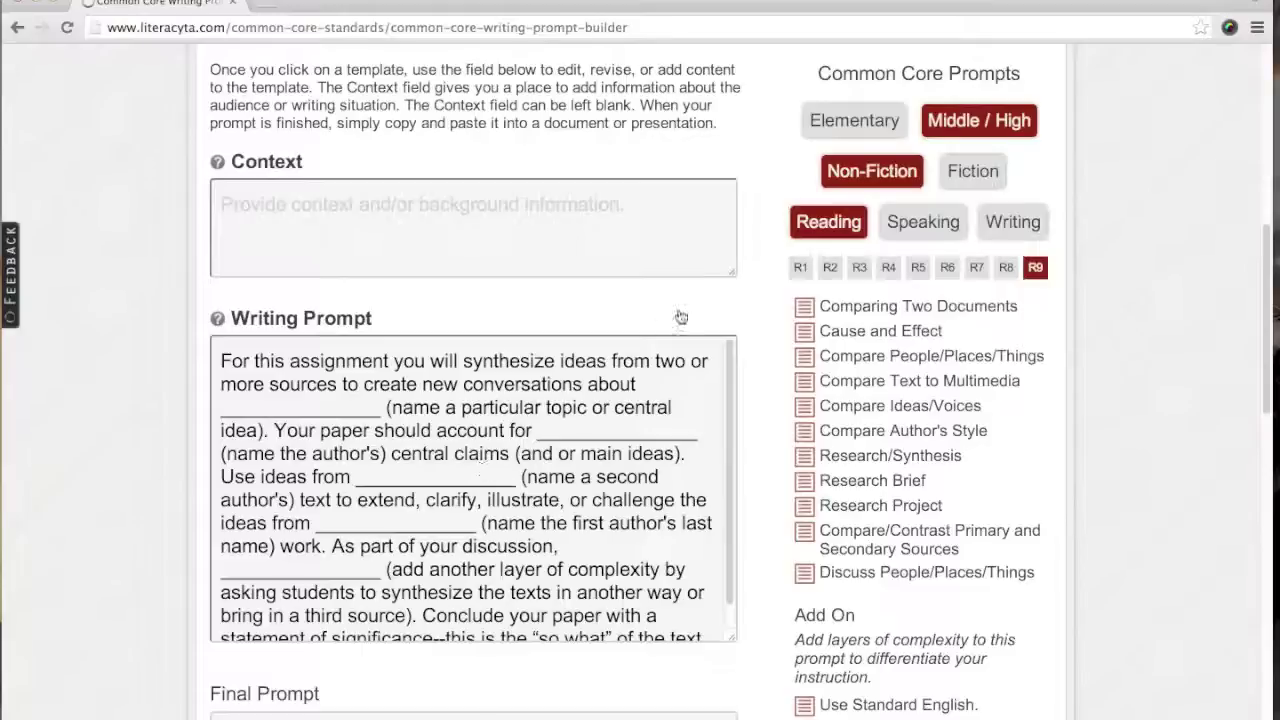
Switch the grade level to Elementary, load the Research an Idea template, and highlight the blank for the number of sources
click(836, 130)
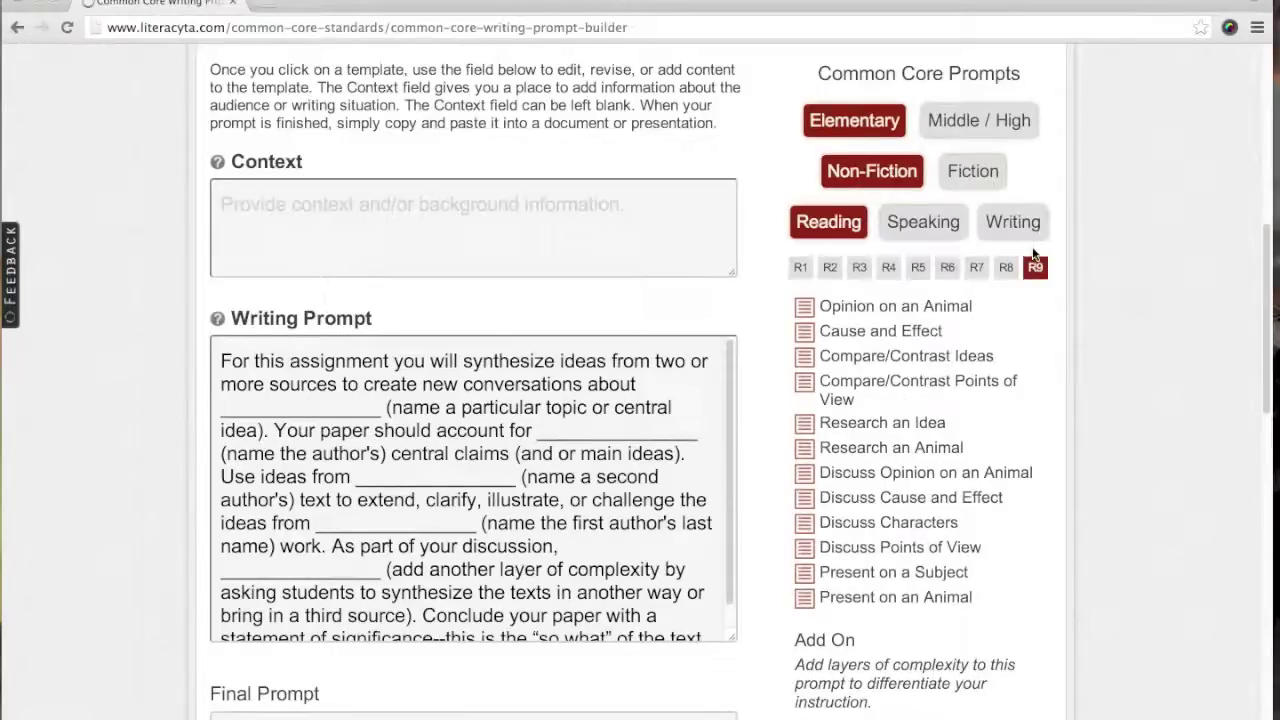
click(856, 425)
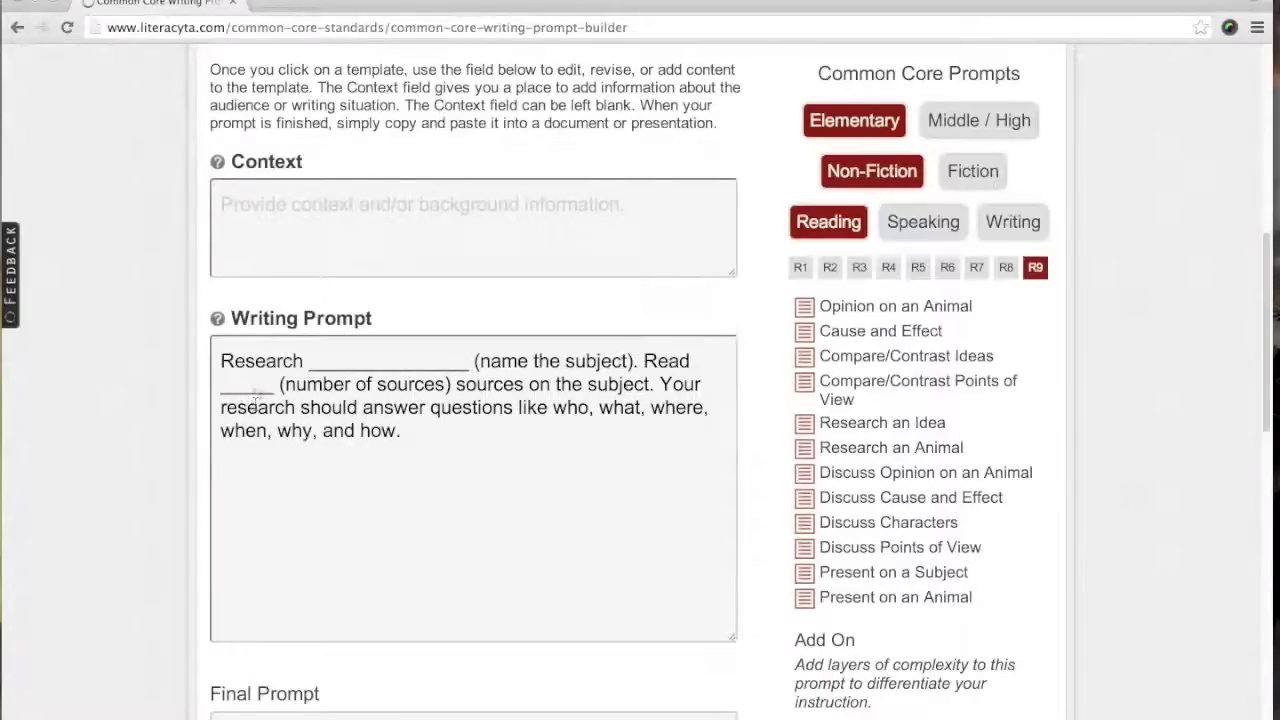
drag(274, 390, 222, 391)
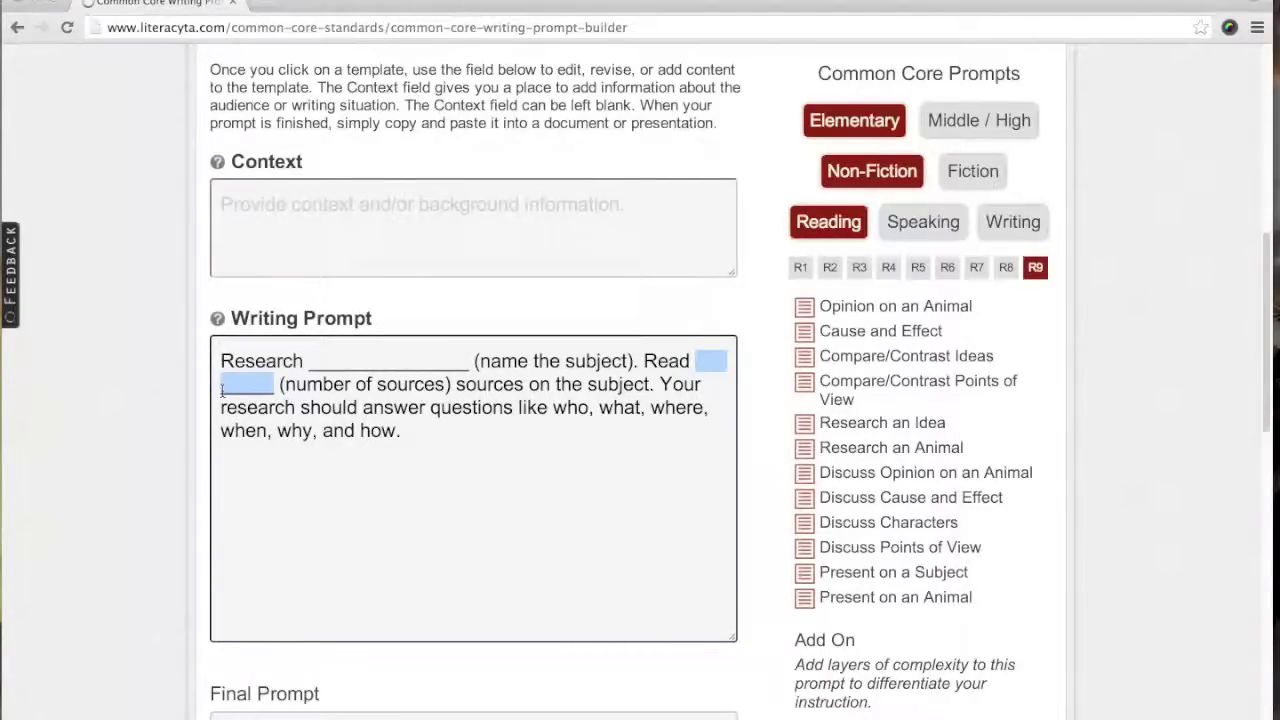
click(443, 439)
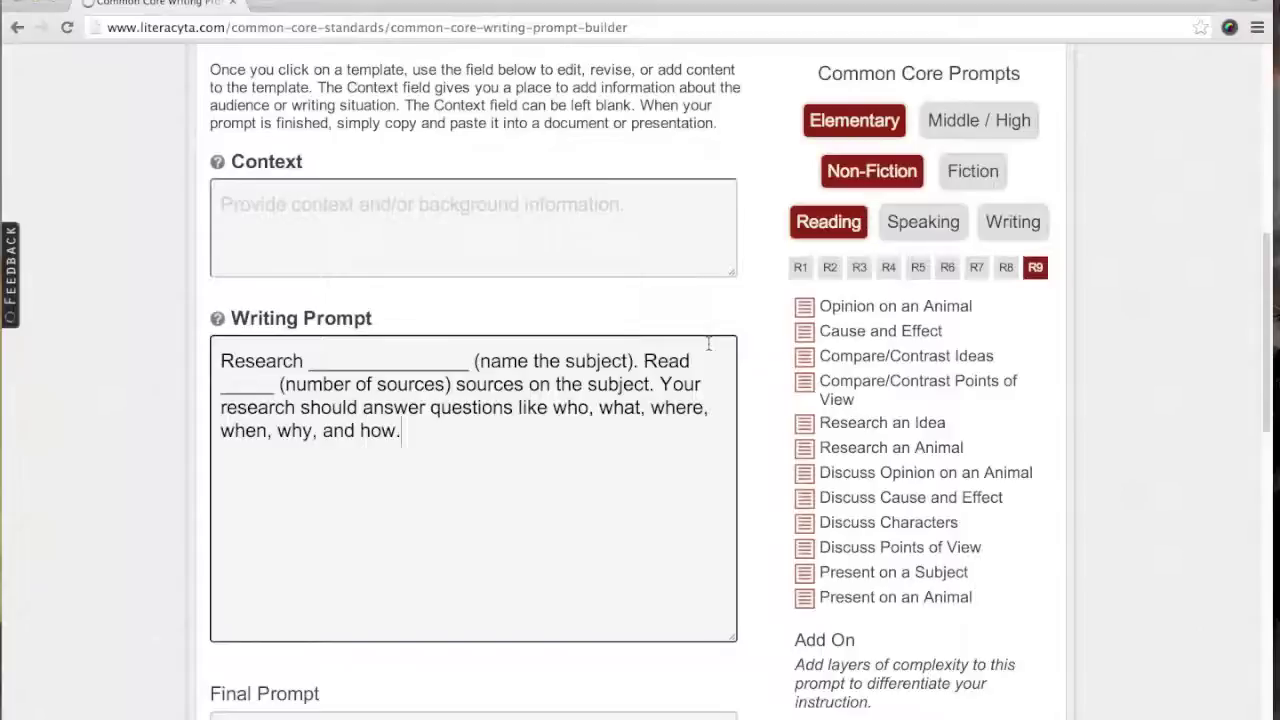
Switch from Reading to Speaking, select standard SL1, and look through its list of templates
click(913, 230)
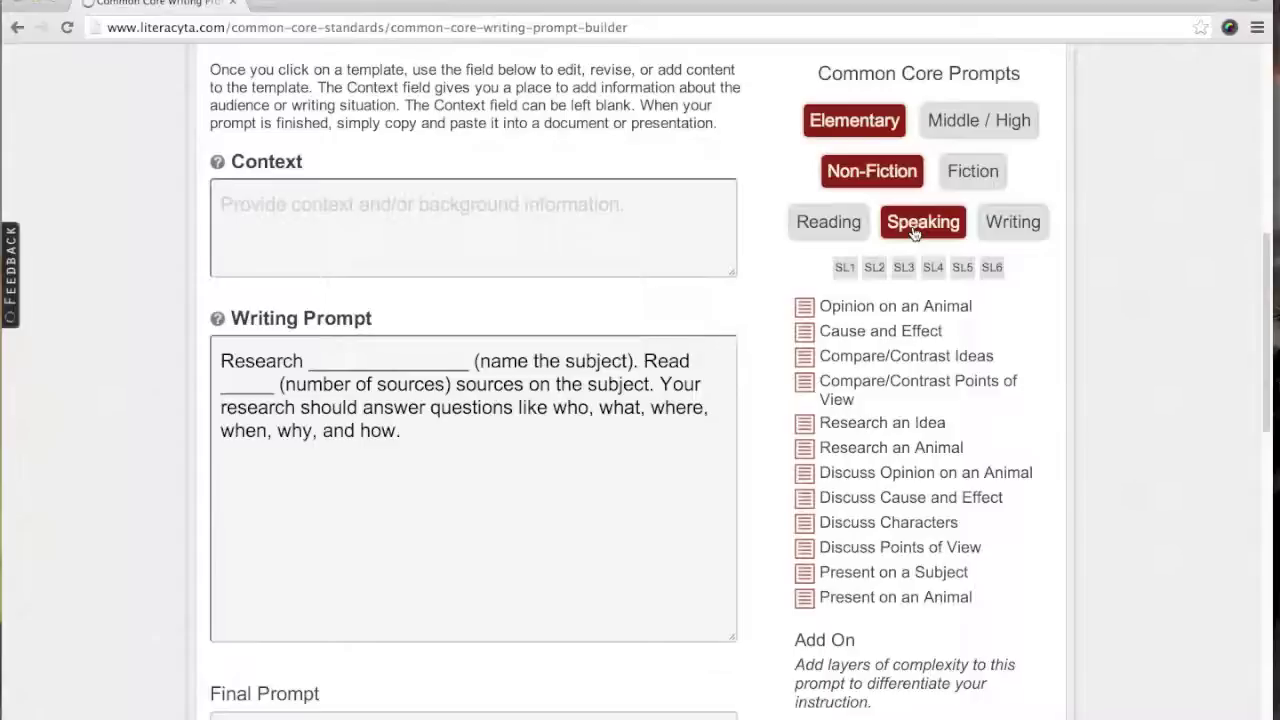
click(845, 268)
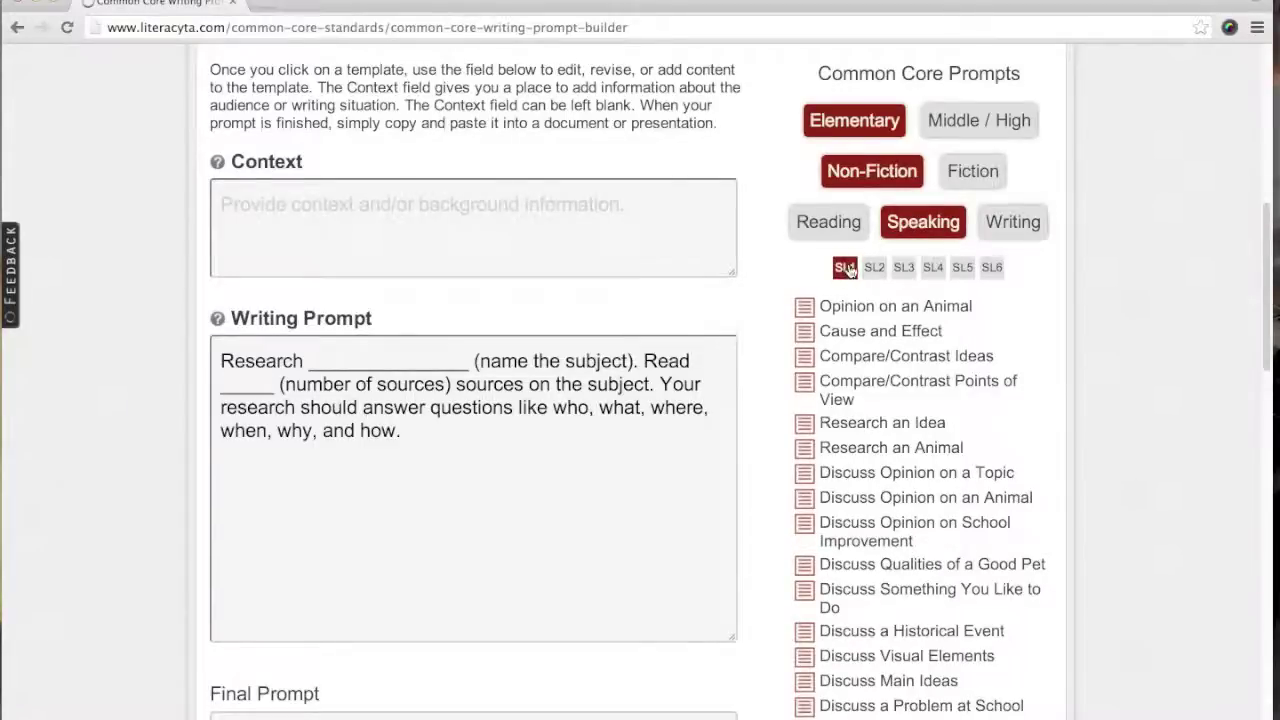
scroll(756, 347, down, 3)
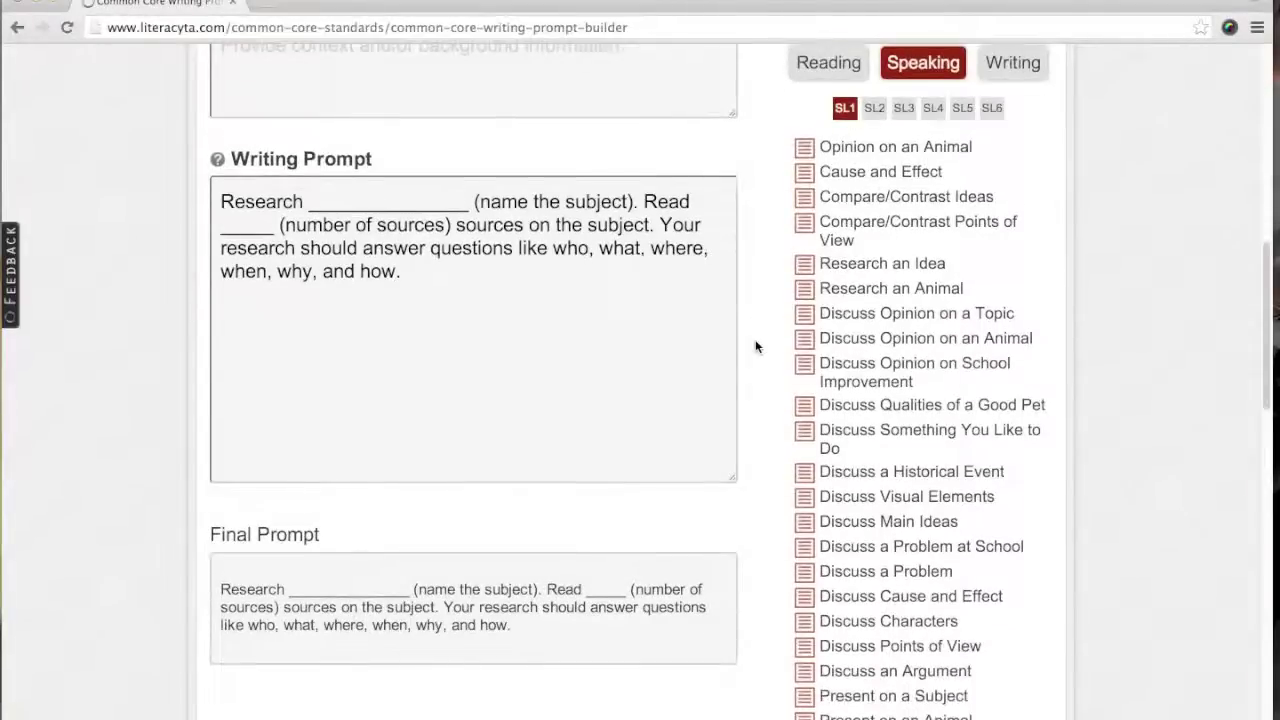
scroll(755, 346, down, 1)
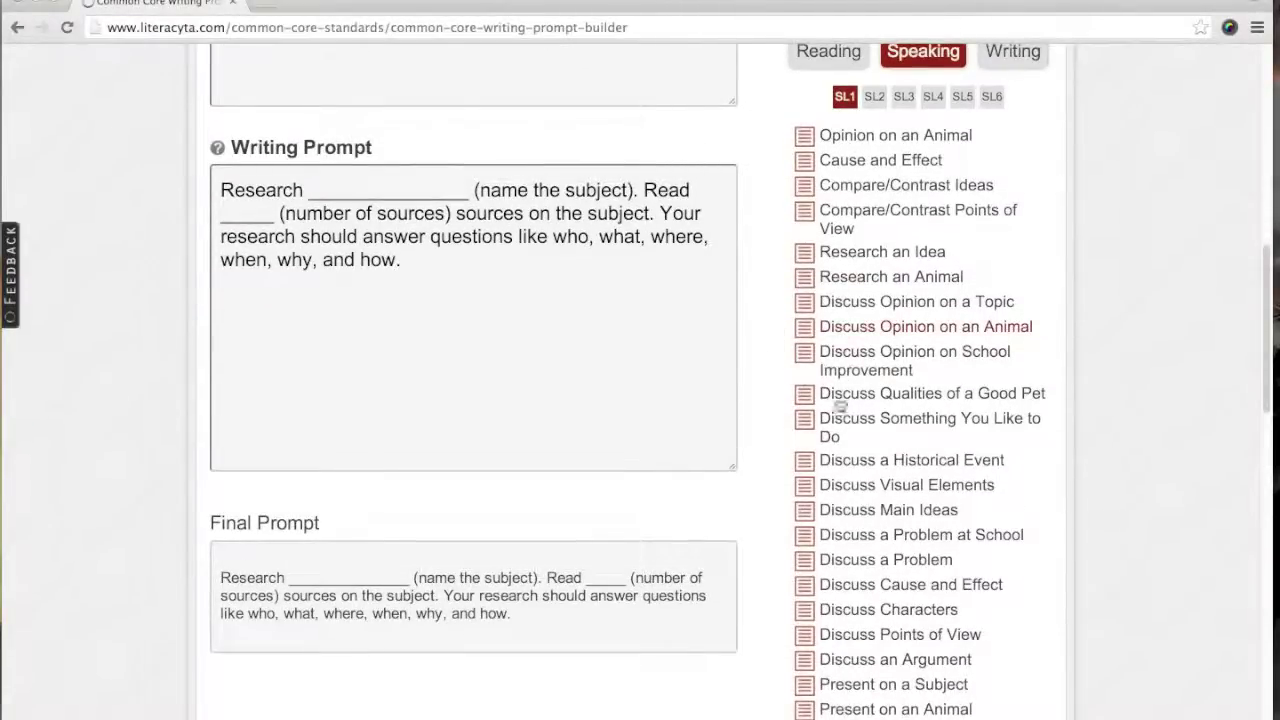
Load the Discuss Characters template, shorten its question to "How are these two ideas similar?", and highlight the first blank
click(846, 614)
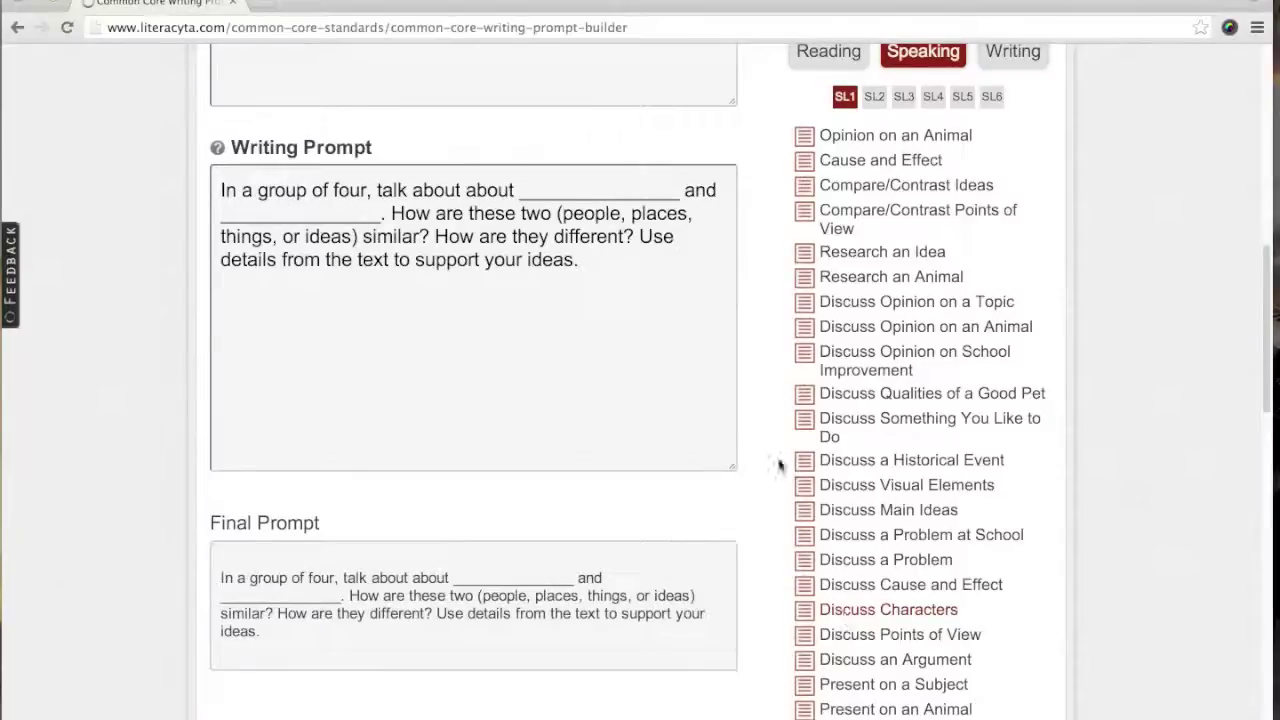
scroll(751, 437, up, 1)
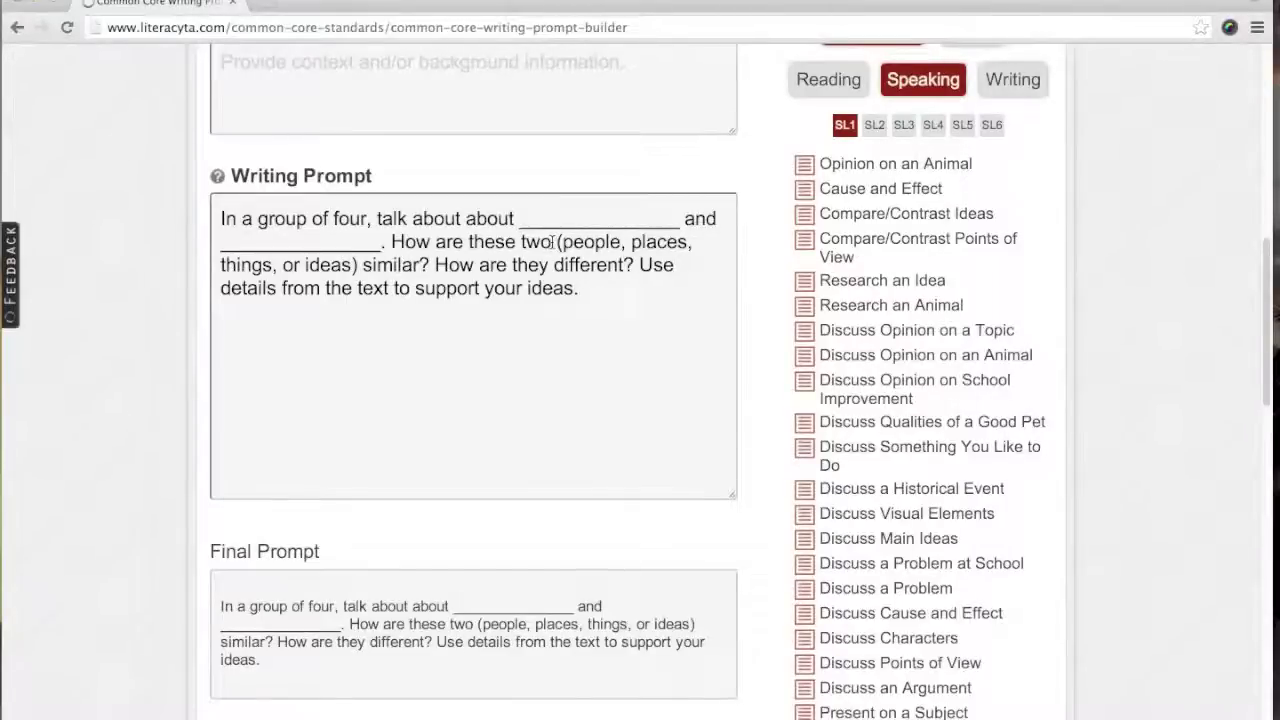
drag(555, 242, 358, 264)
key(BackSpace)
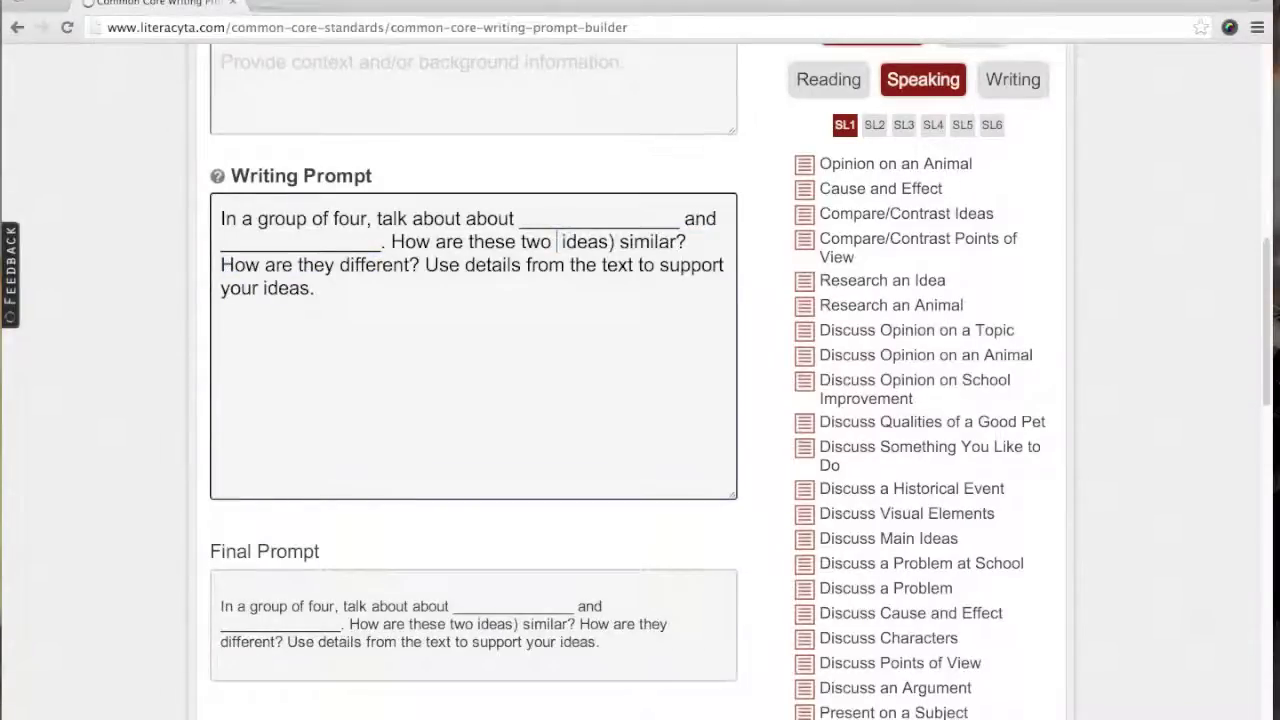
key(BackSpace)
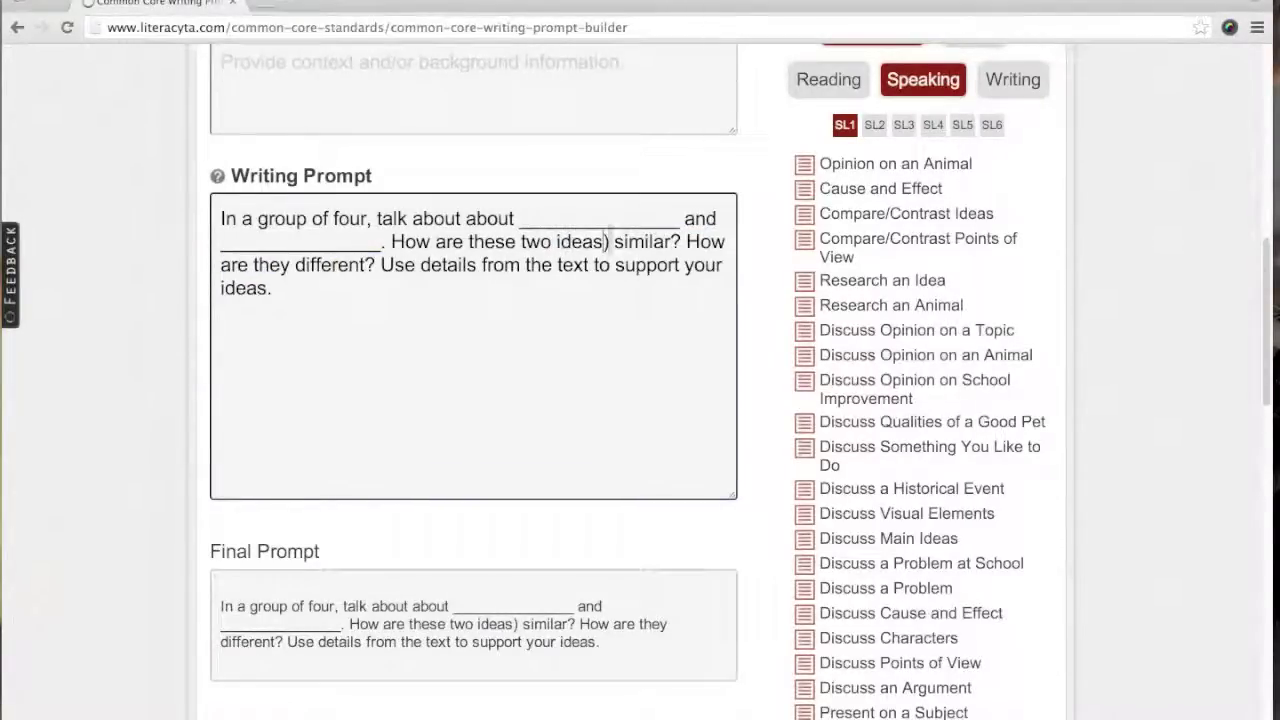
click(609, 241)
key(BackSpace)
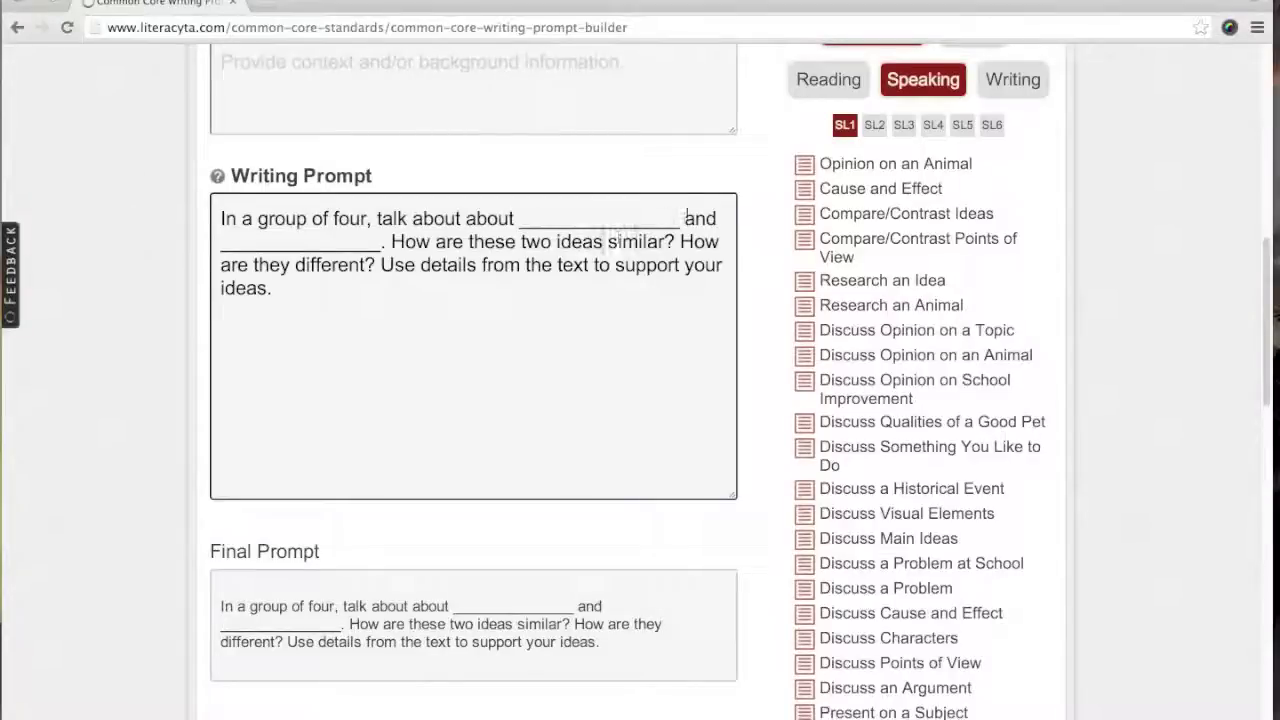
drag(680, 218, 521, 221)
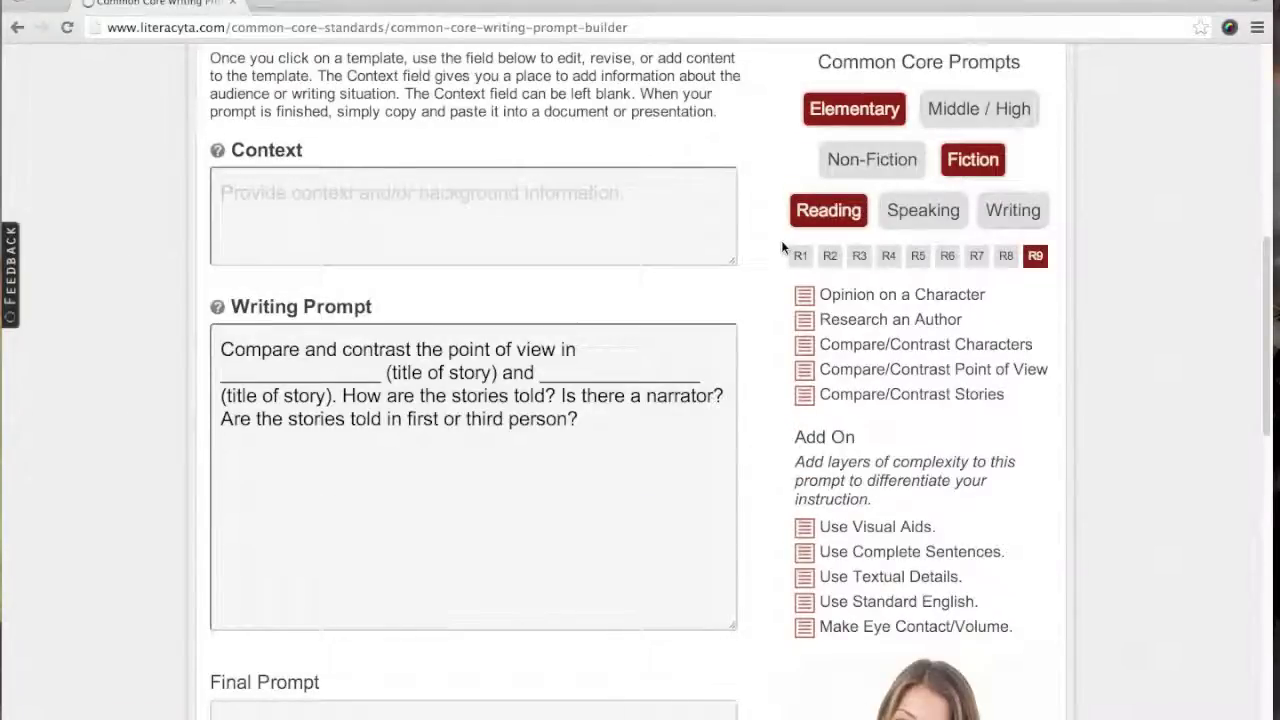
Add standards R1 through R8 to the R9 selection and look through the combined list of Reading templates
click(800, 257)
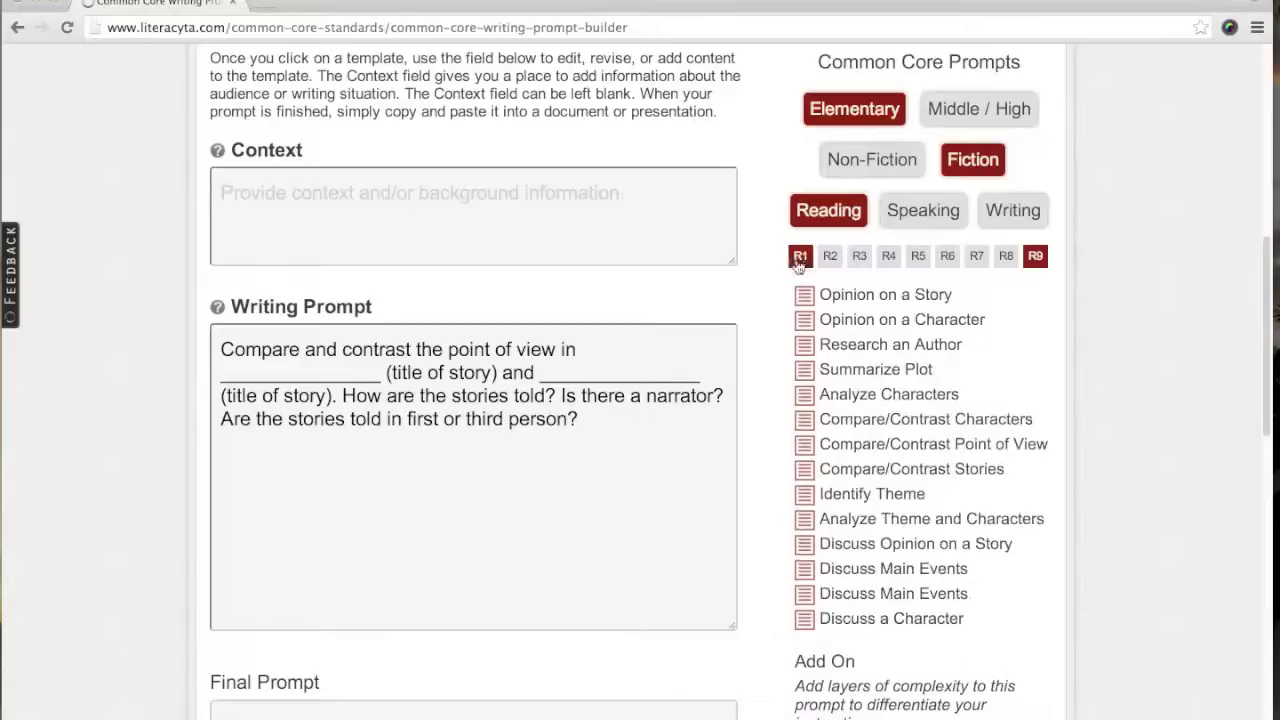
click(830, 256)
click(859, 257)
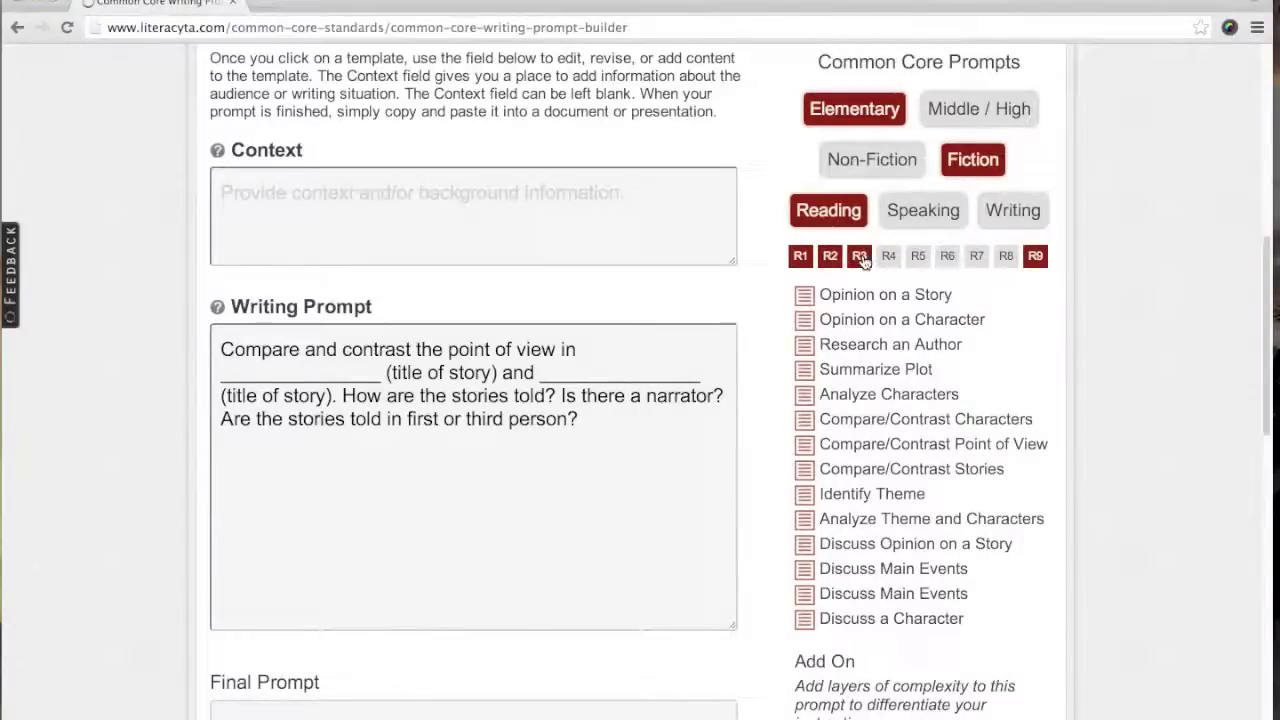
click(888, 257)
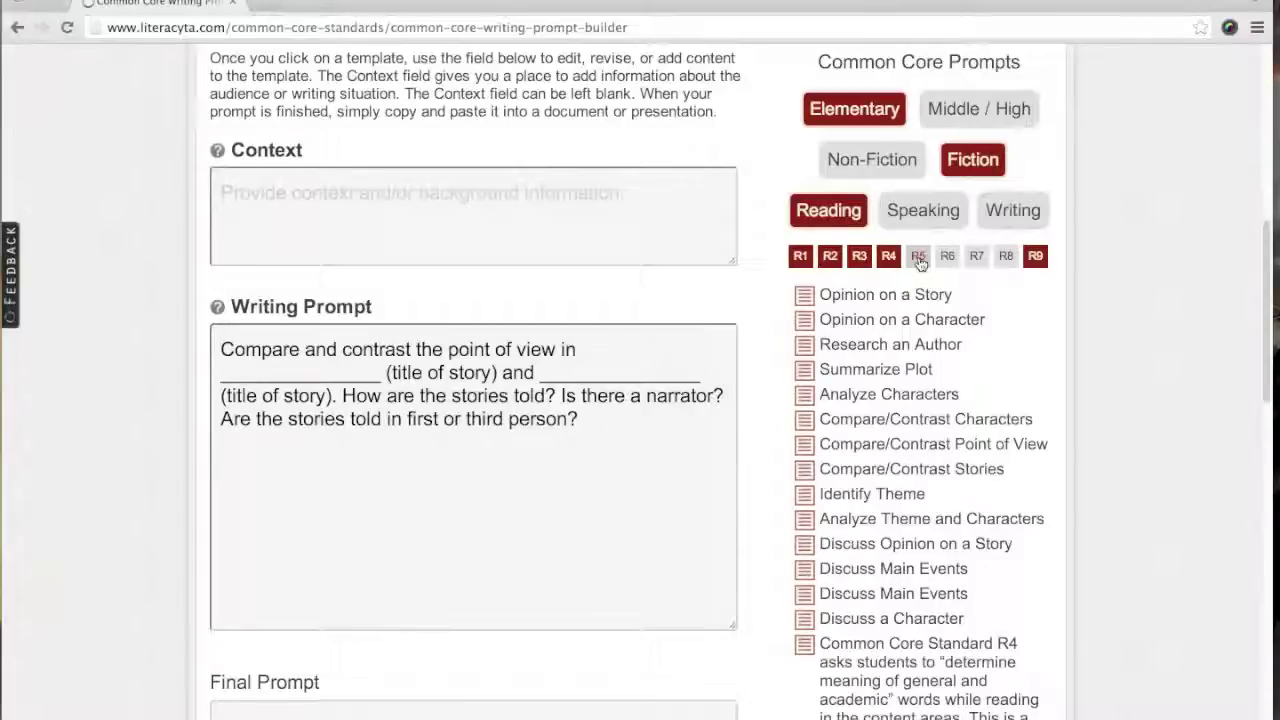
click(918, 257)
click(947, 257)
click(975, 257)
click(1006, 257)
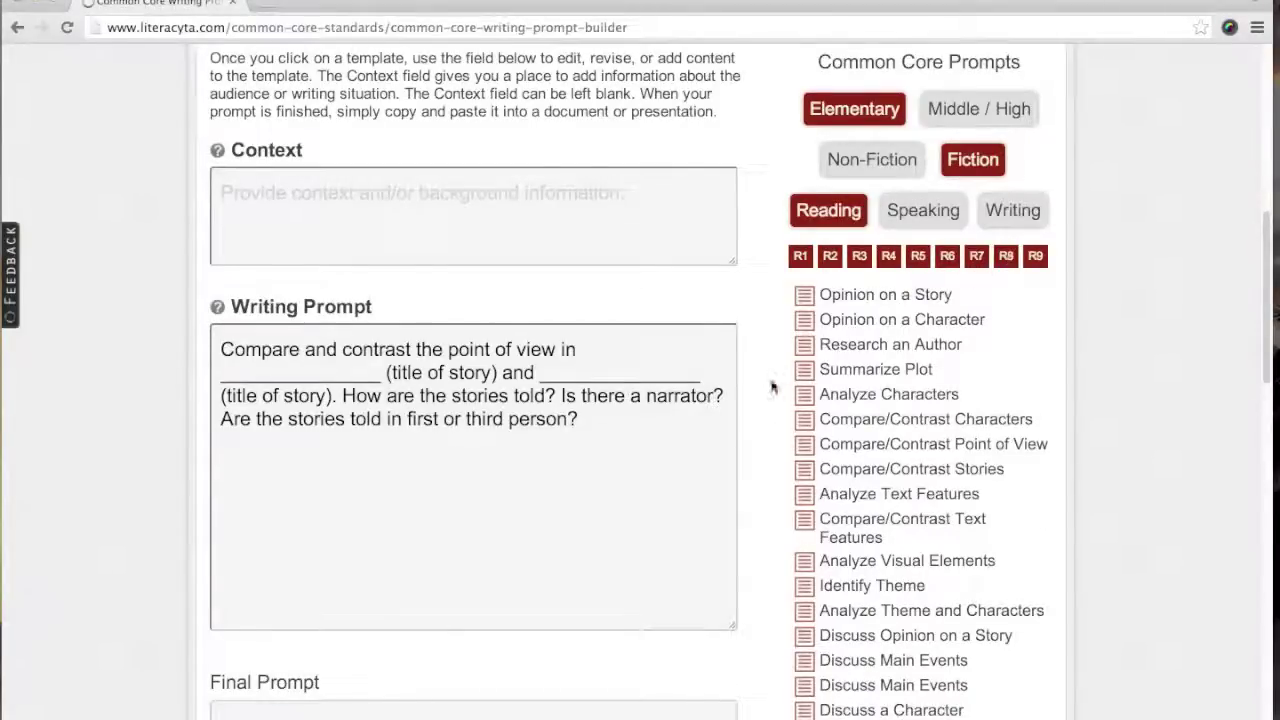
scroll(772, 387, down, 4)
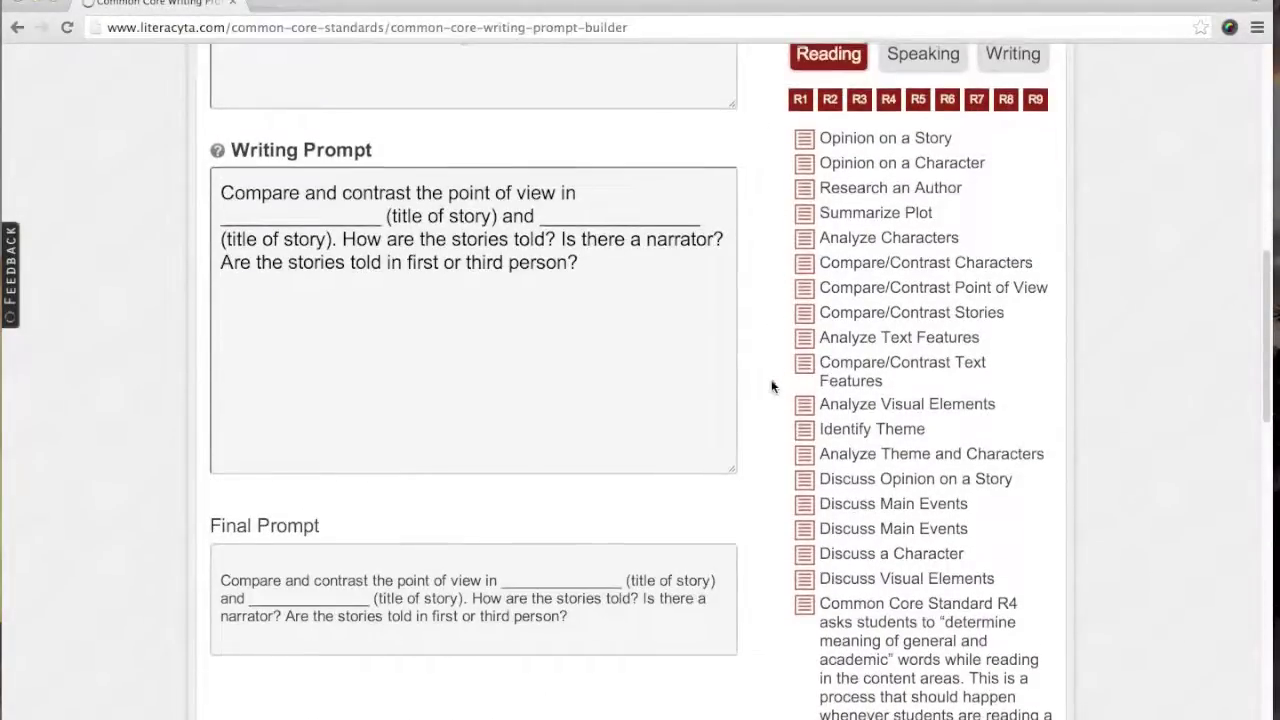
scroll(772, 387, up, 1)
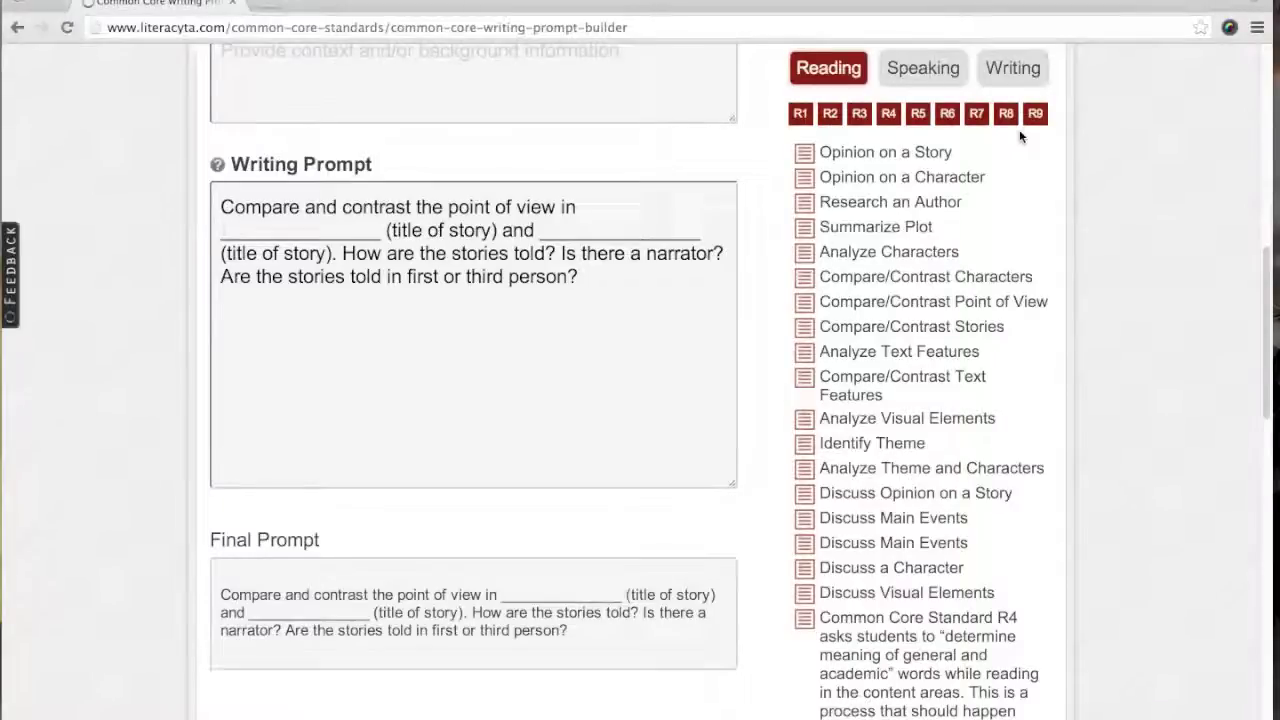
Deselect standards R1 through R8 so that only R9 stays selected
click(801, 115)
click(830, 114)
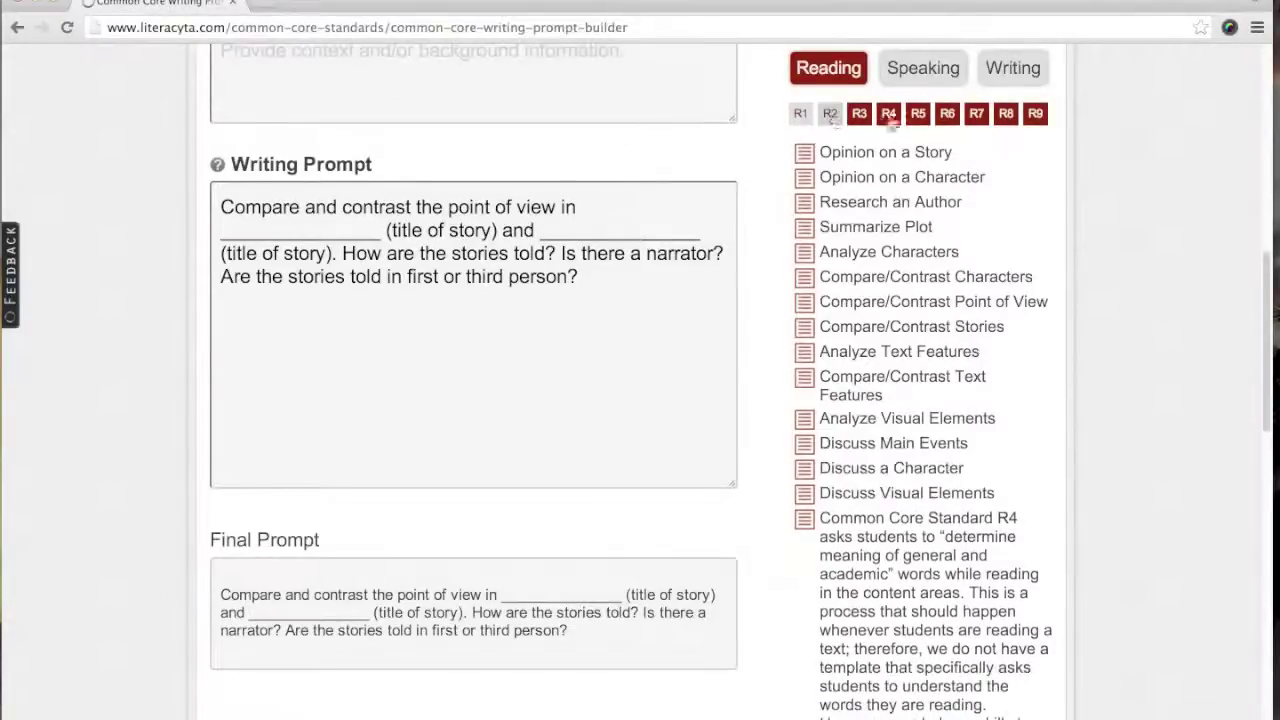
click(916, 115)
click(975, 116)
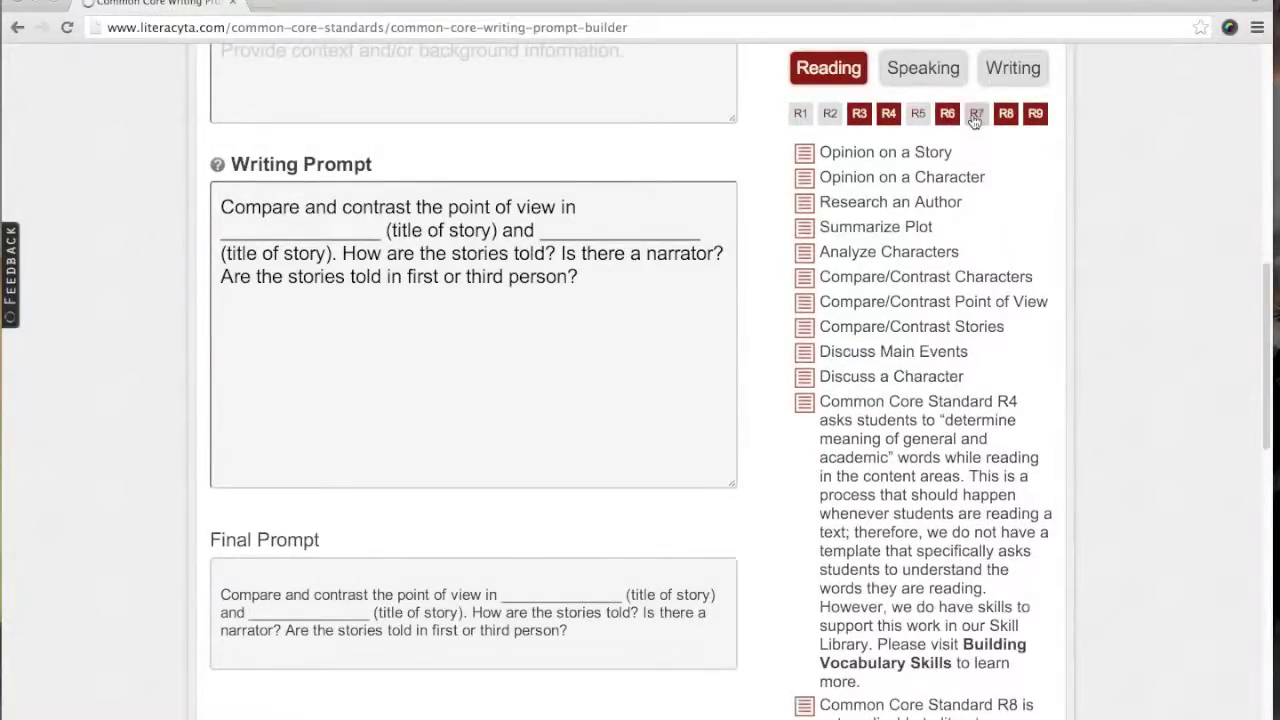
click(888, 115)
click(860, 115)
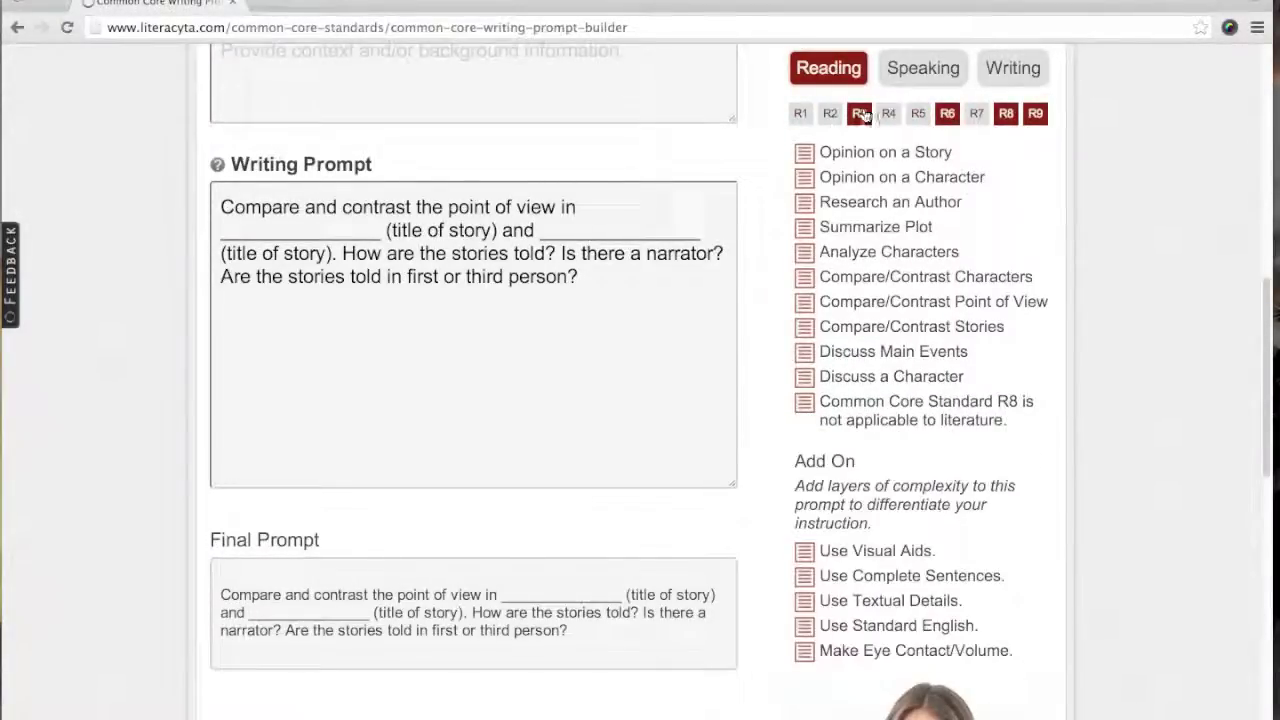
click(1006, 114)
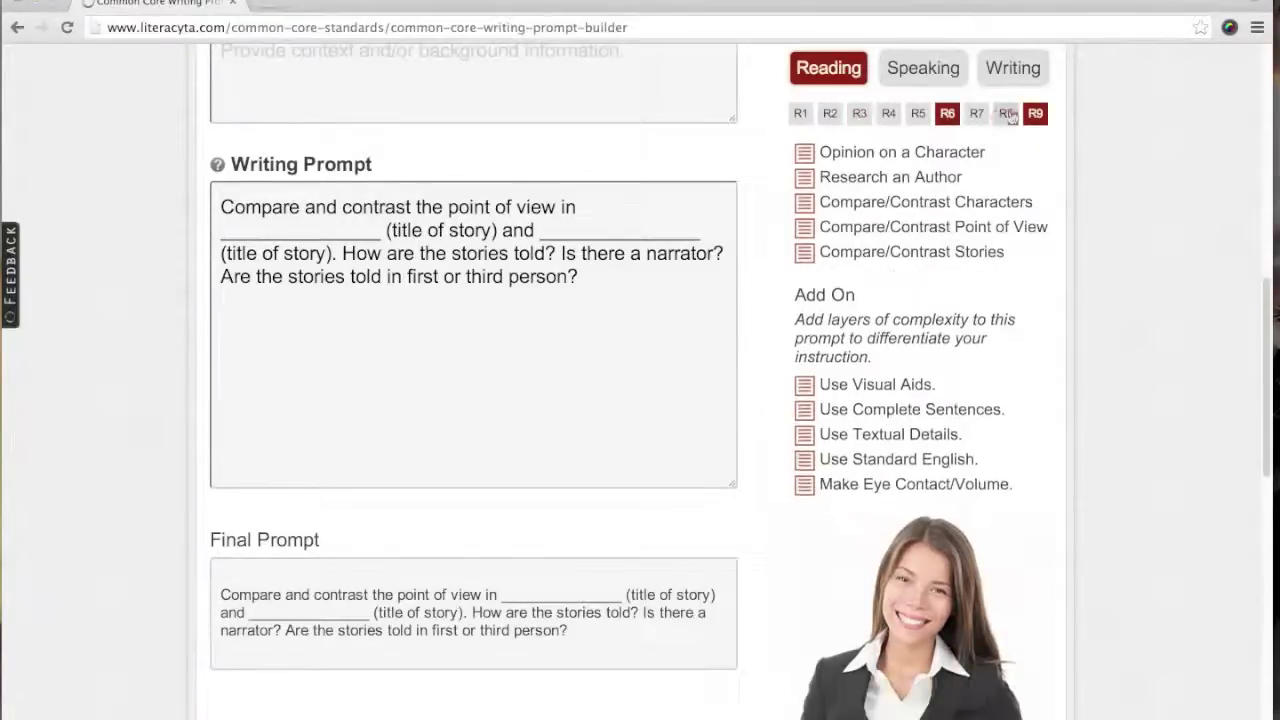
click(948, 114)
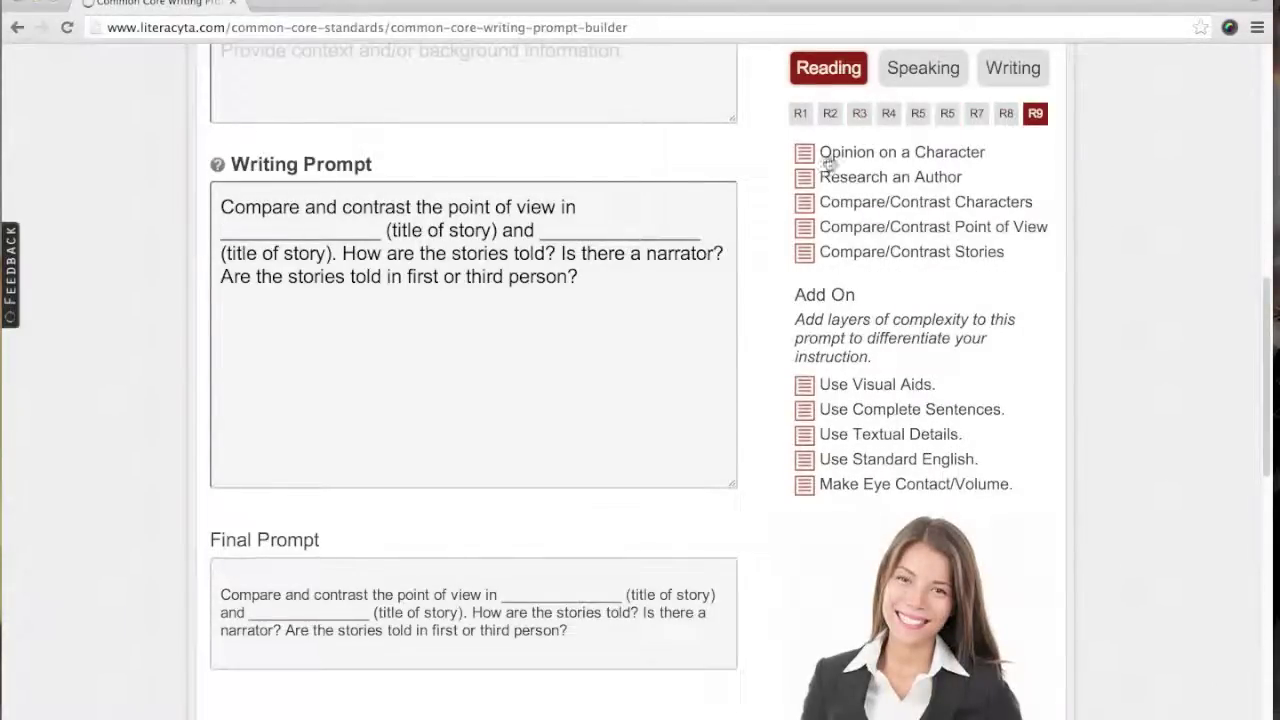
Switch the prompt filters to Middle / High, Non-Fiction and Speaking, and select standard SL4
scroll(777, 176, up, 3)
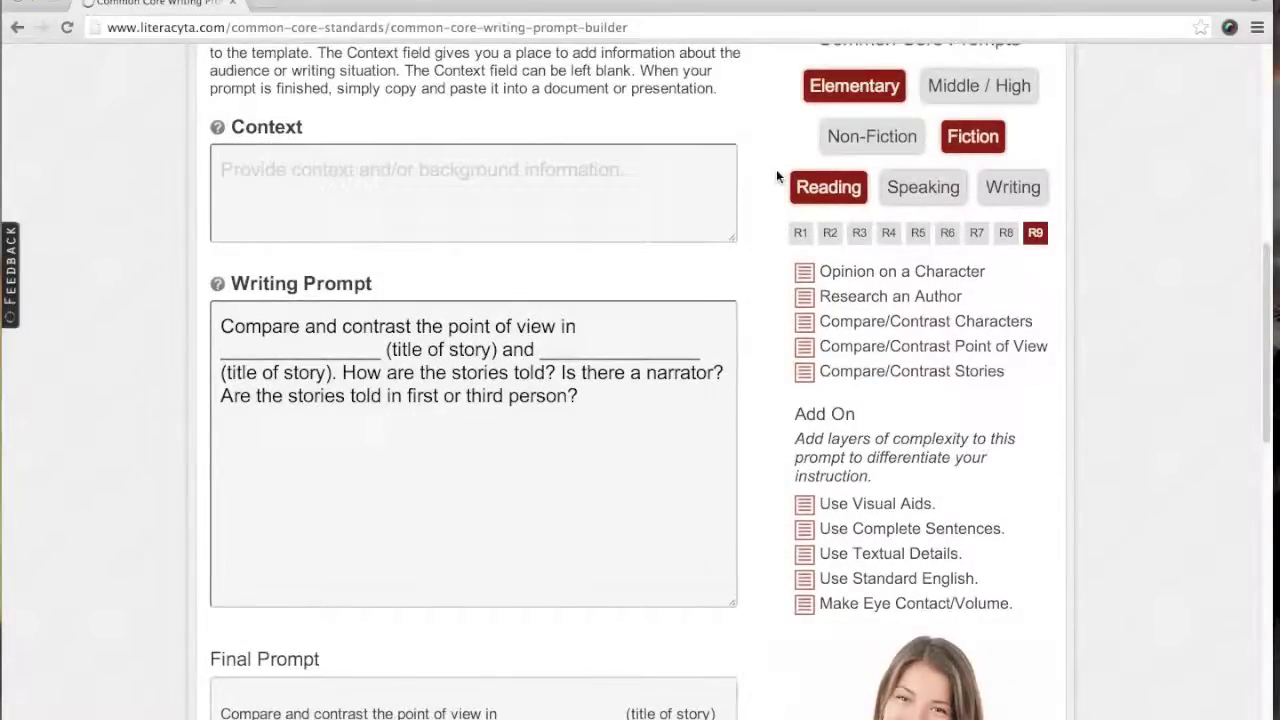
scroll(776, 169, up, 3)
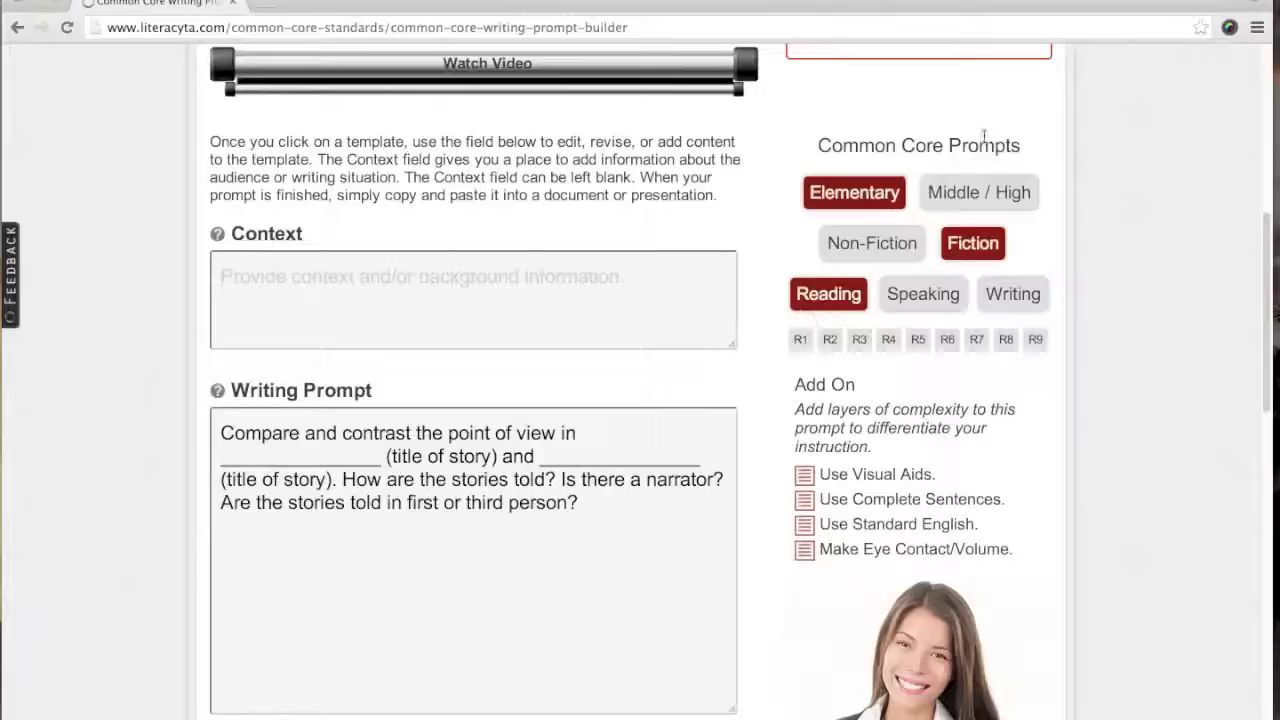
click(975, 200)
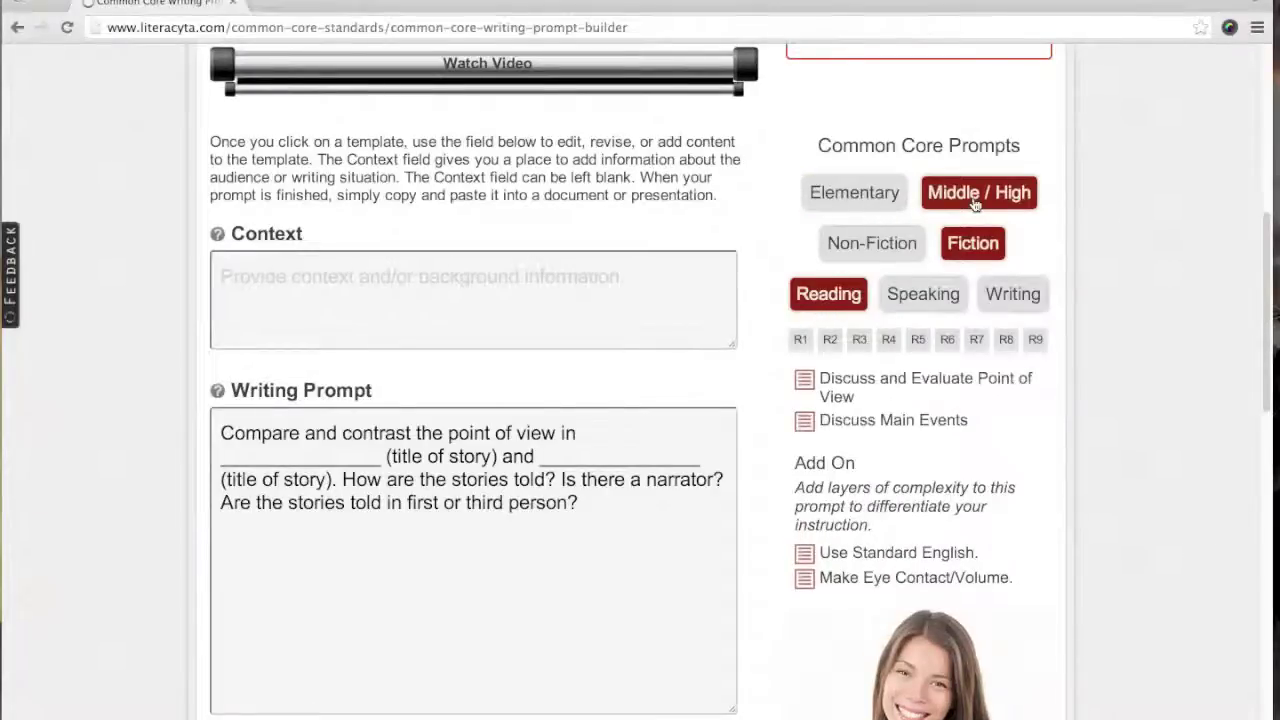
click(903, 248)
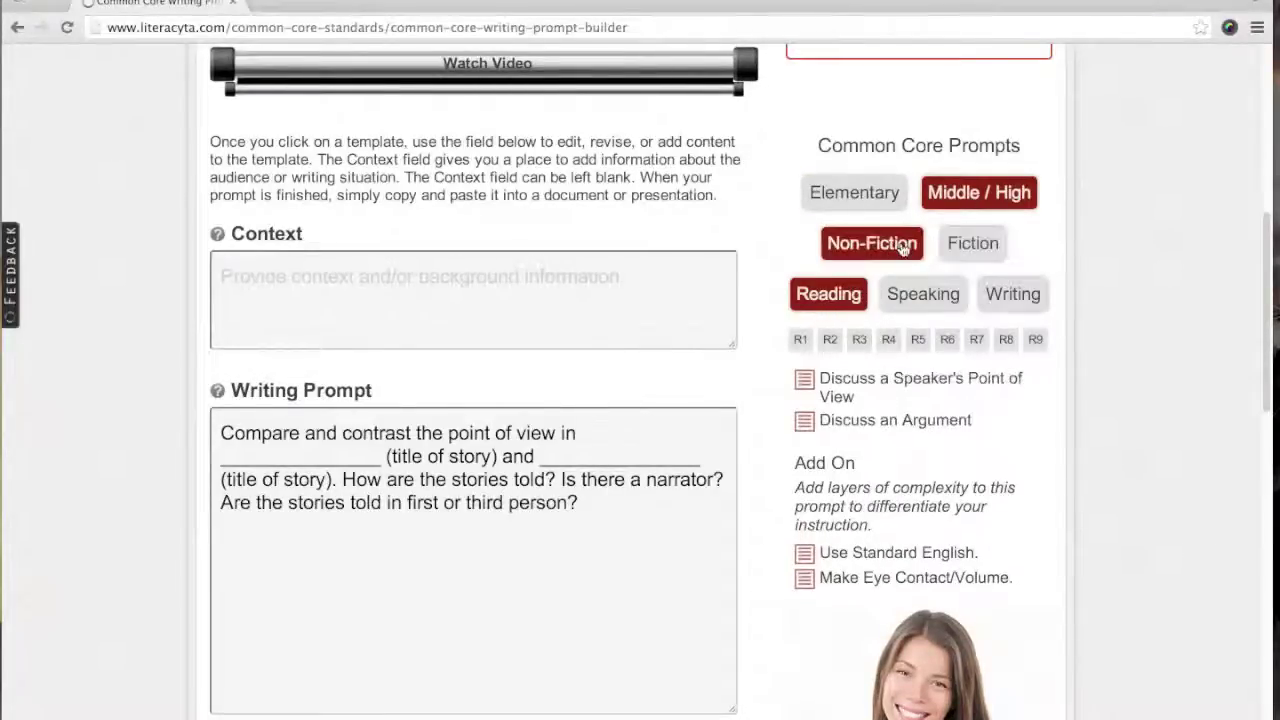
click(905, 296)
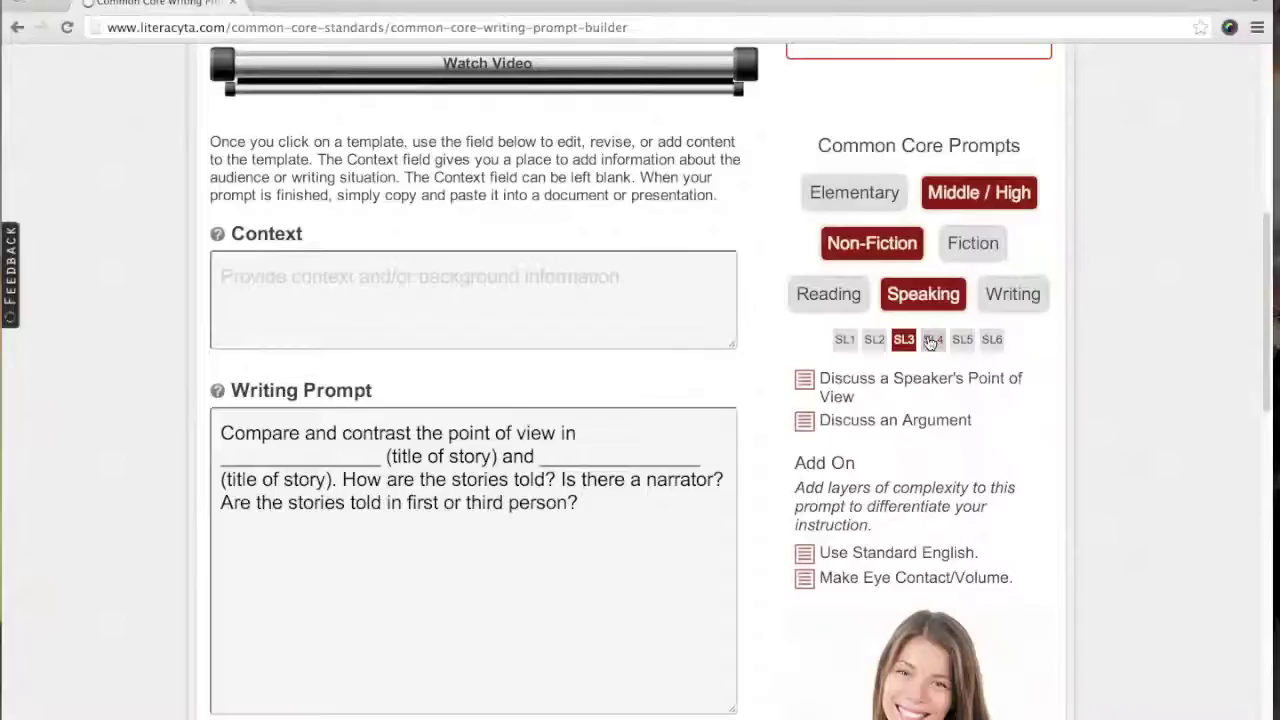
click(930, 342)
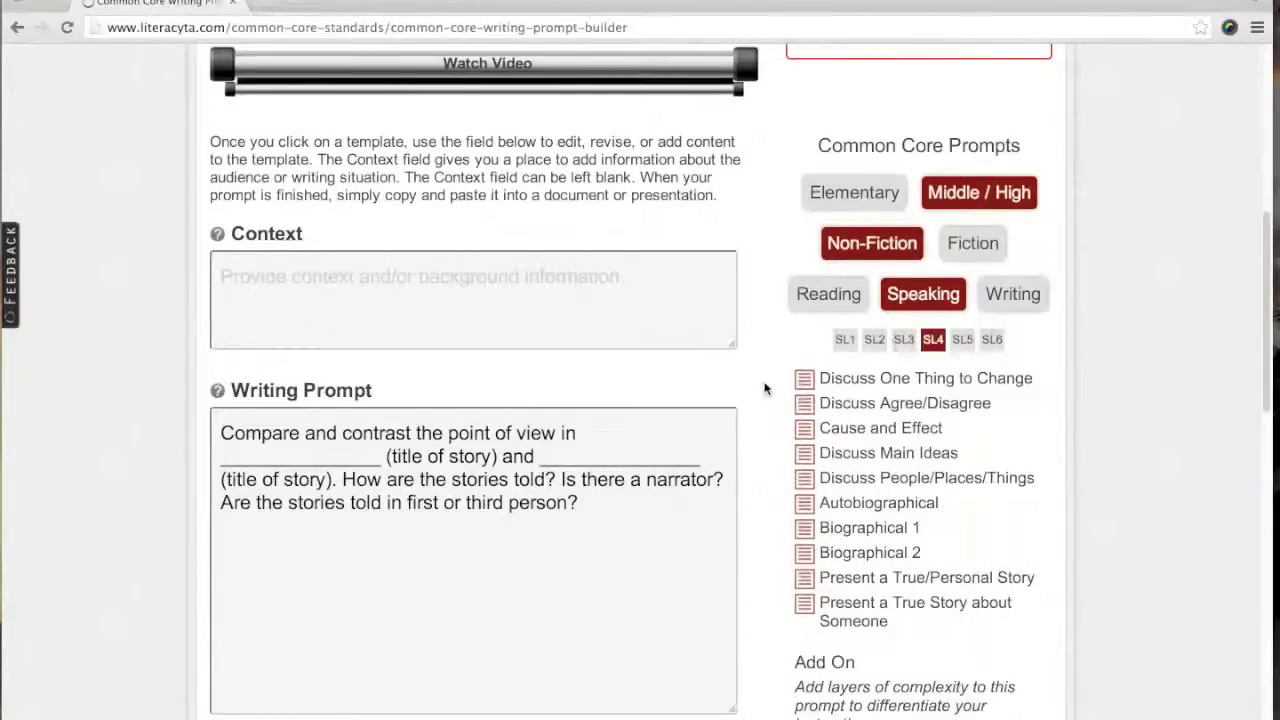
Load the Discuss One Thing to Change template and append the Make Eye Contact/Volume add-on to the end of the prompt
scroll(766, 386, down, 1)
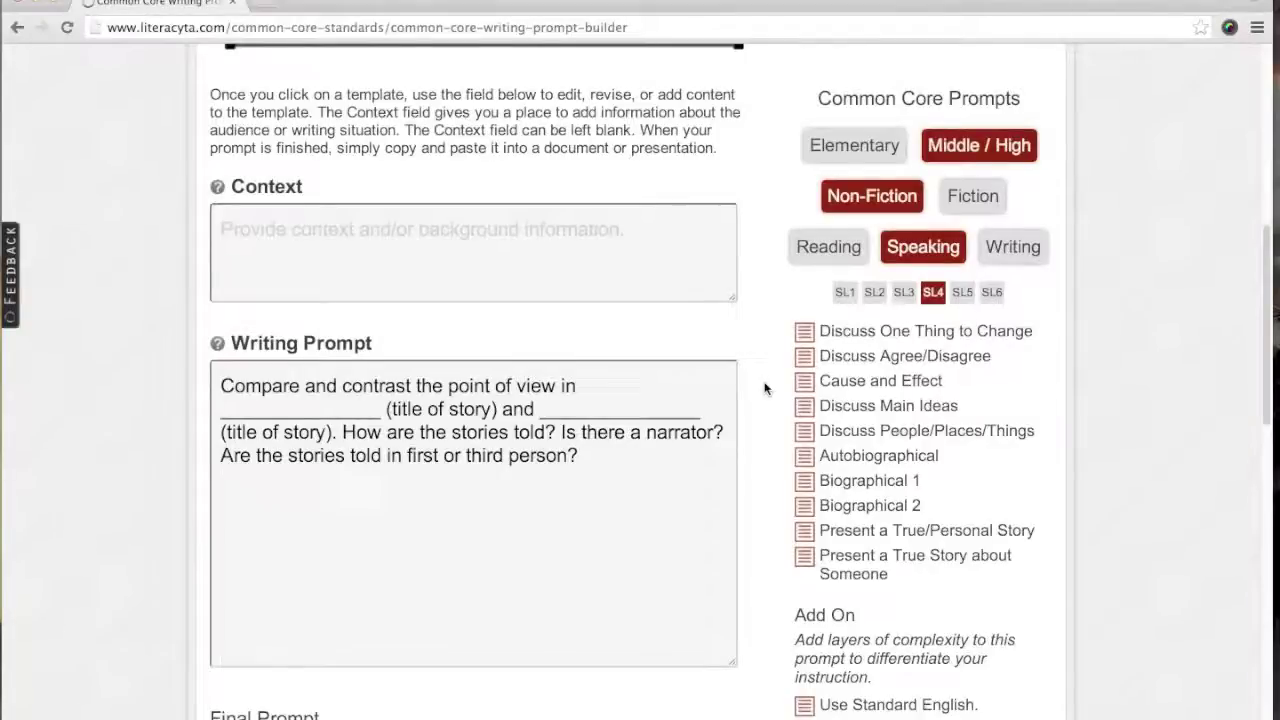
click(907, 339)
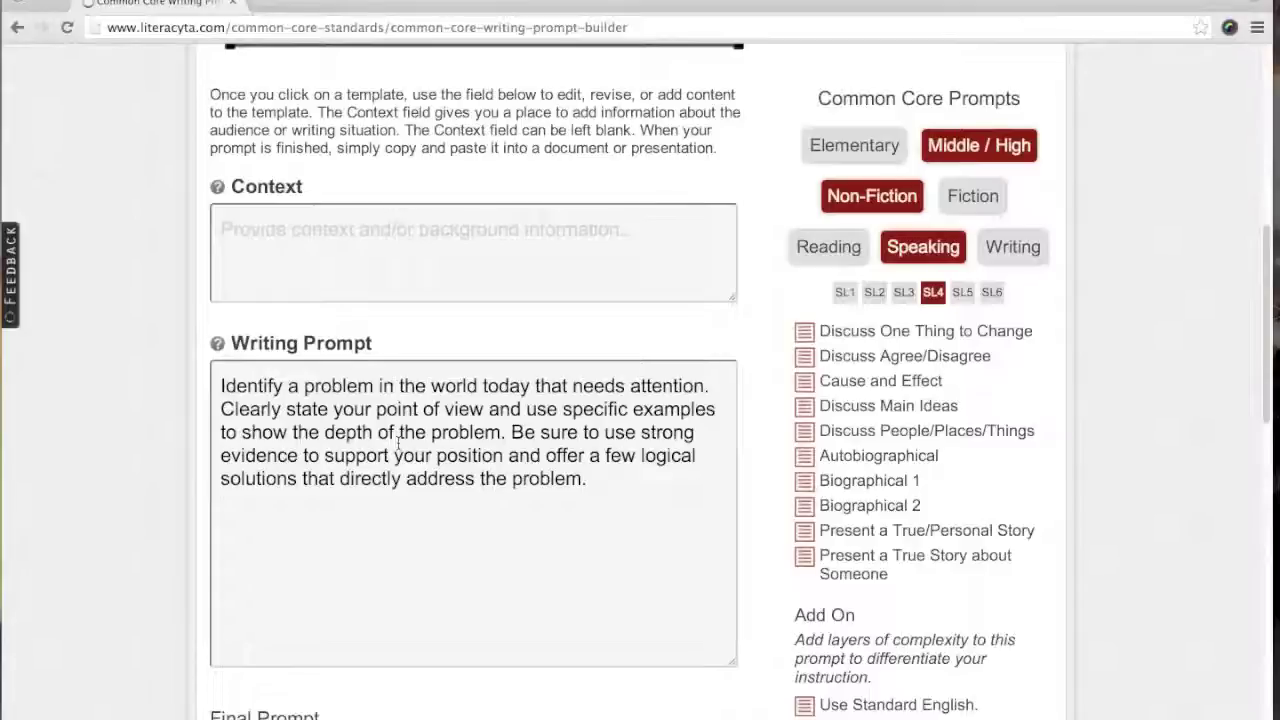
click(588, 480)
scroll(605, 477, down, 1)
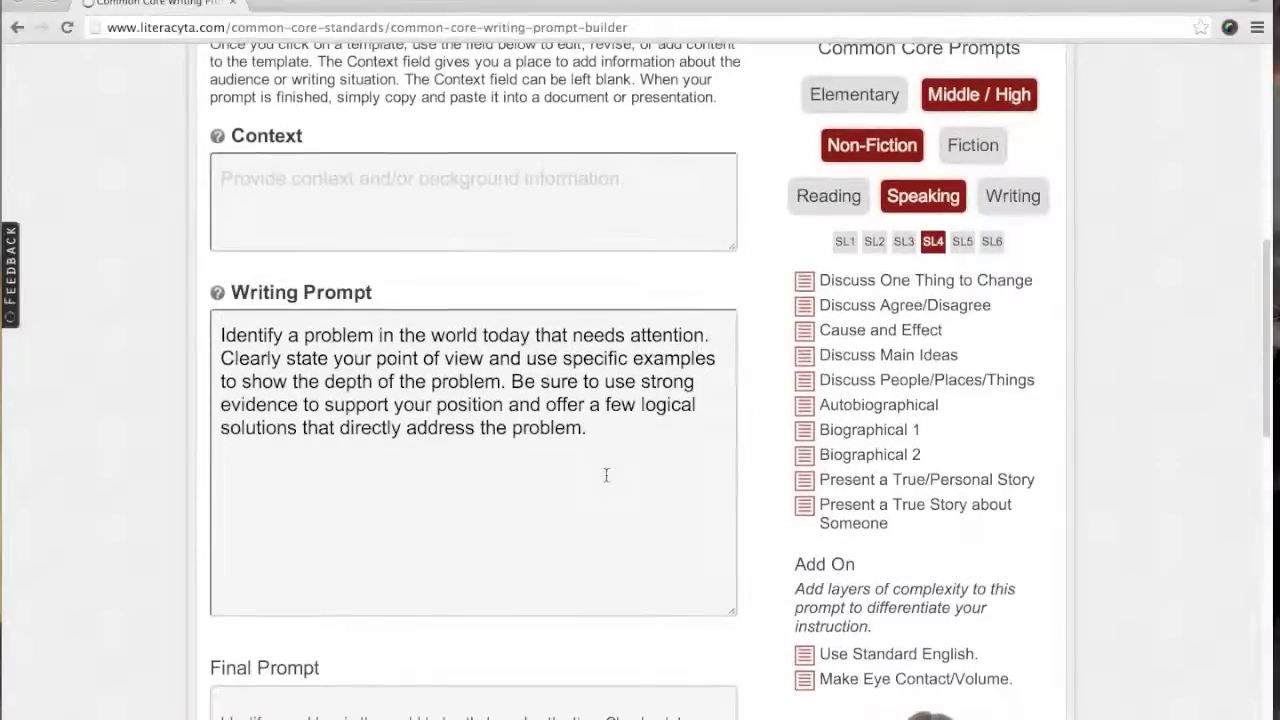
scroll(606, 475, down, 2)
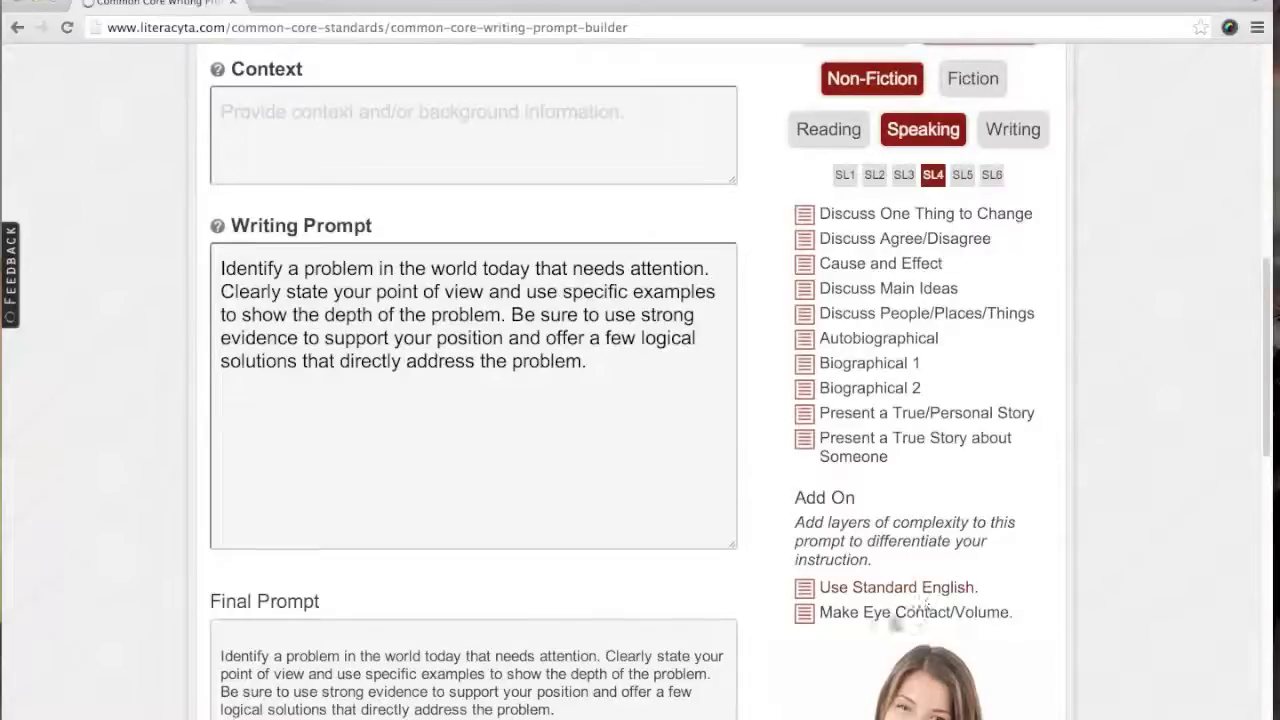
click(893, 614)
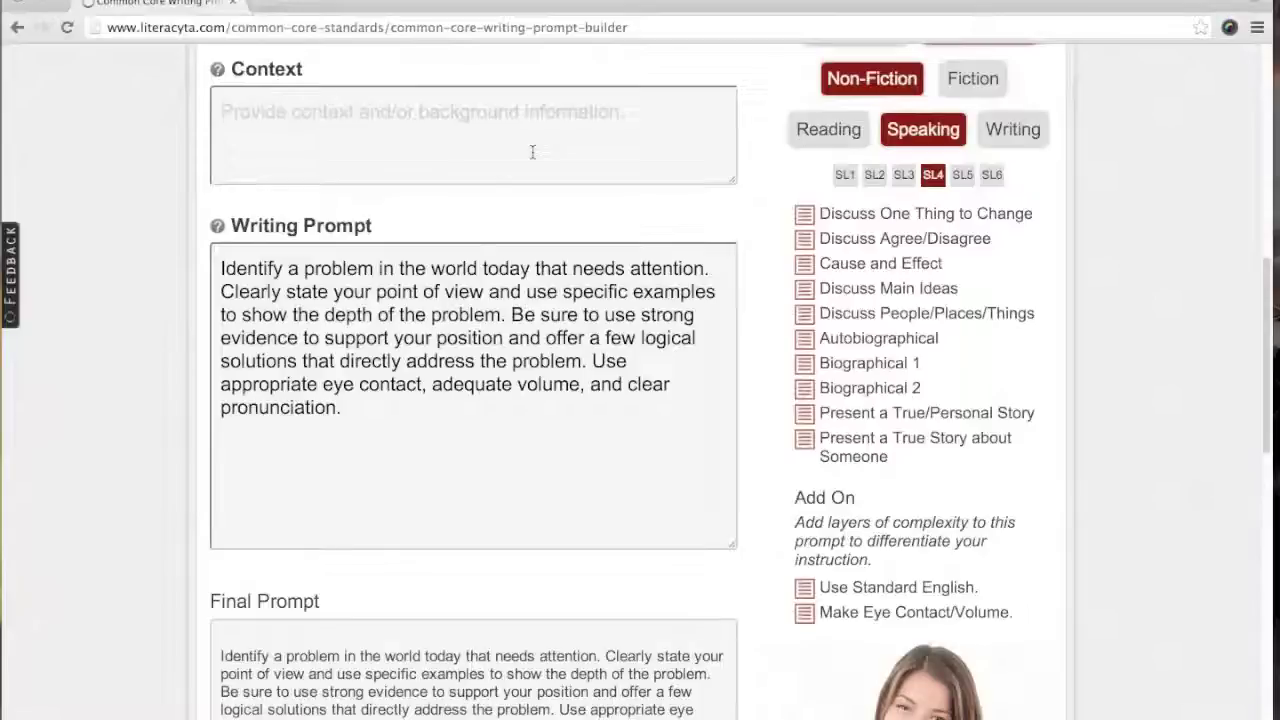
Append the Use Standard English add-on to the prompt and change the selected Speaking standard to SL1
click(904, 176)
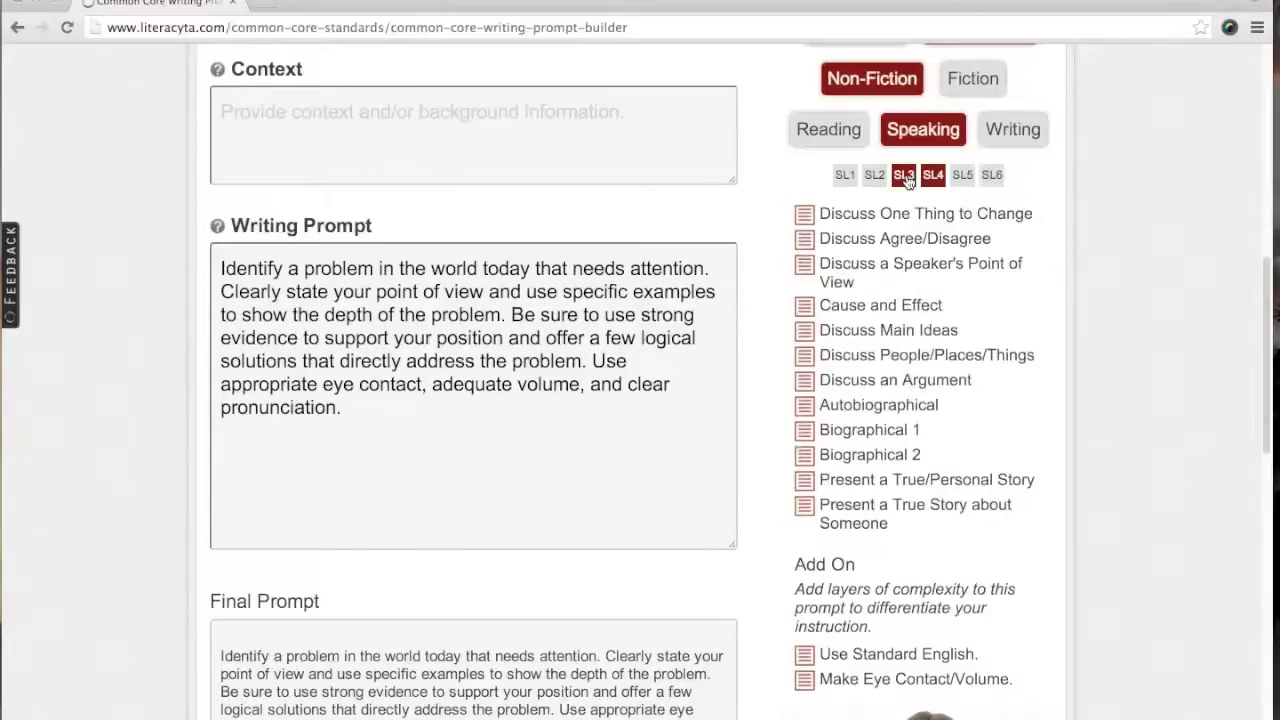
click(962, 175)
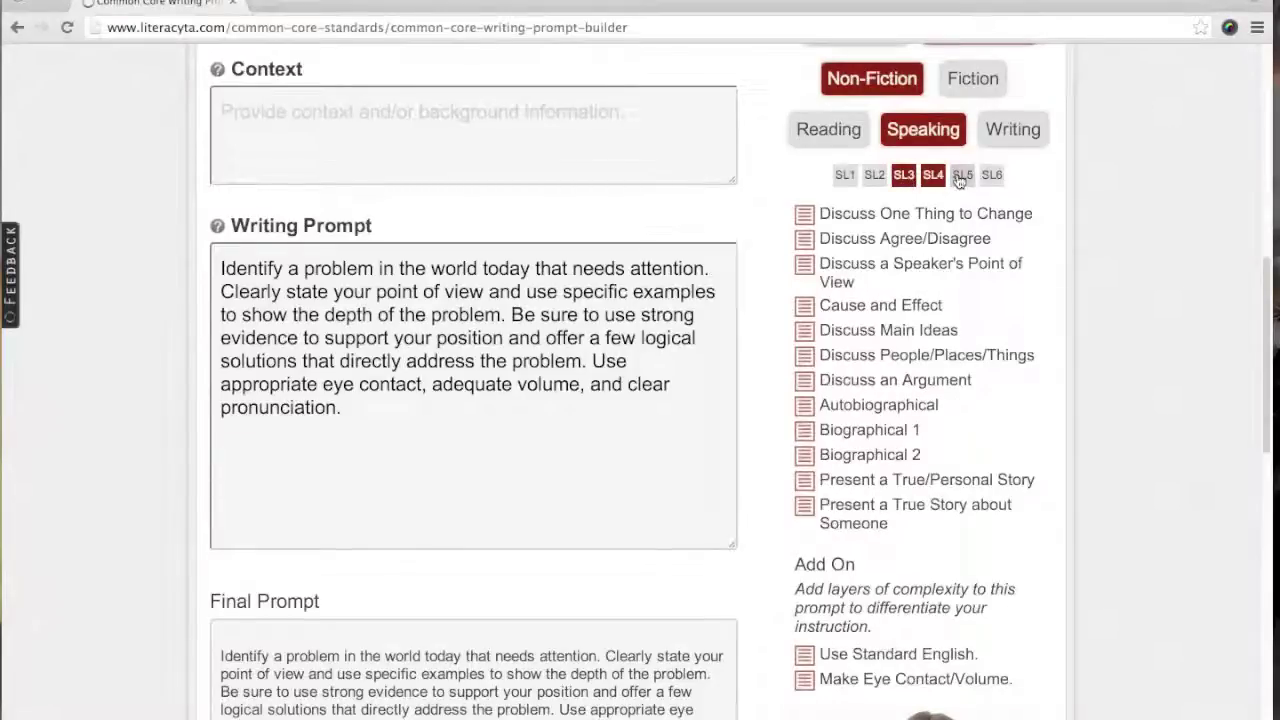
scroll(793, 495, down, 4)
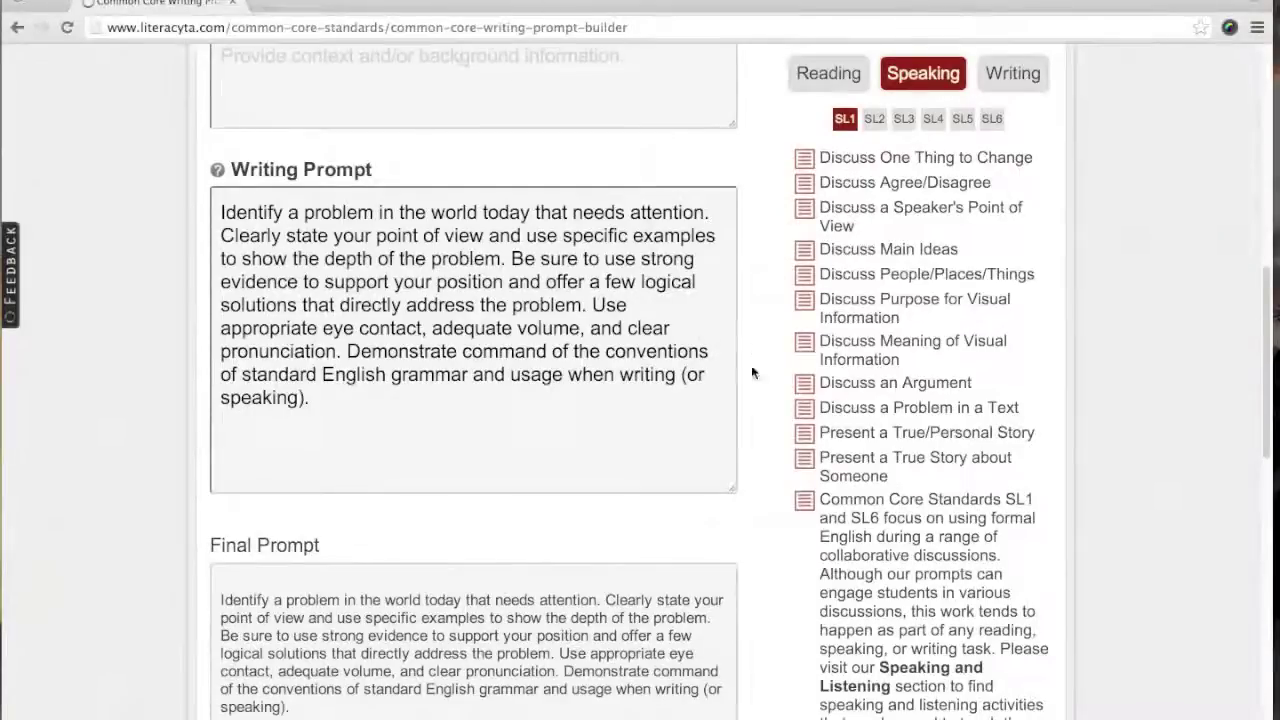
Review the SL1 template list, the note about standards SL1 and SL6, and the final prompt text
scroll(750, 408, down, 1)
scroll(788, 455, down, 1)
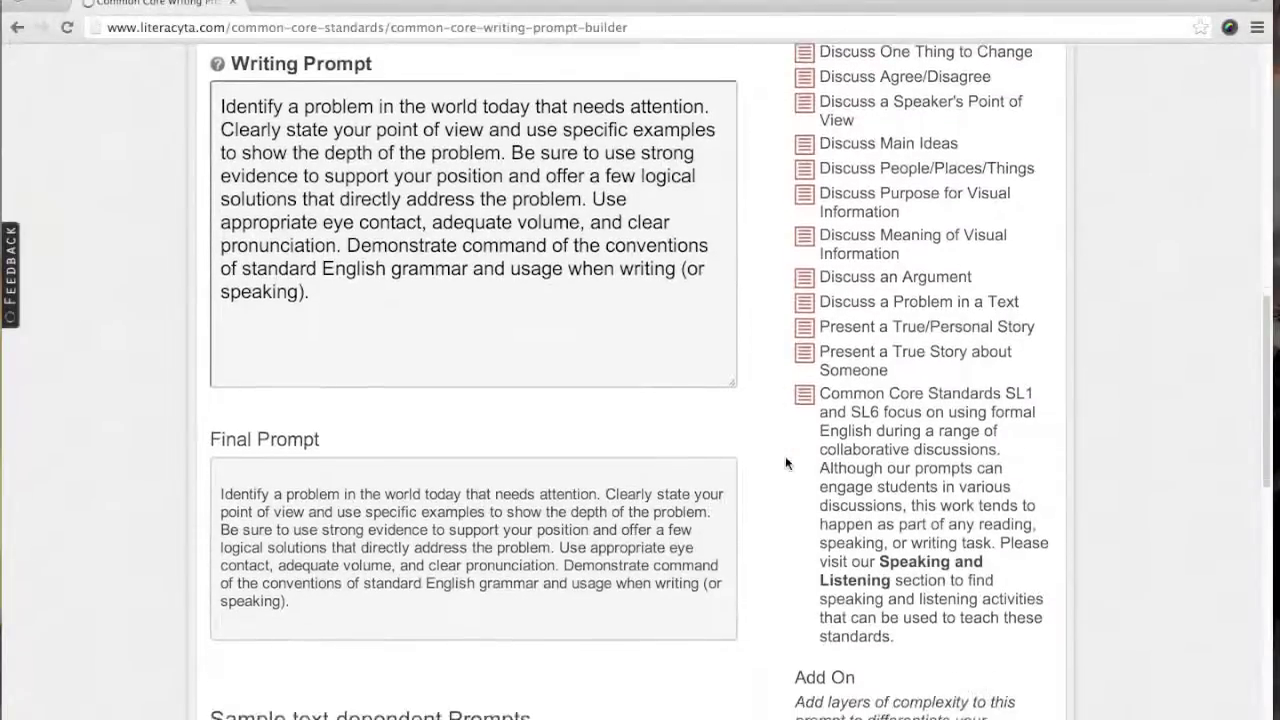
scroll(822, 420, up, 4)
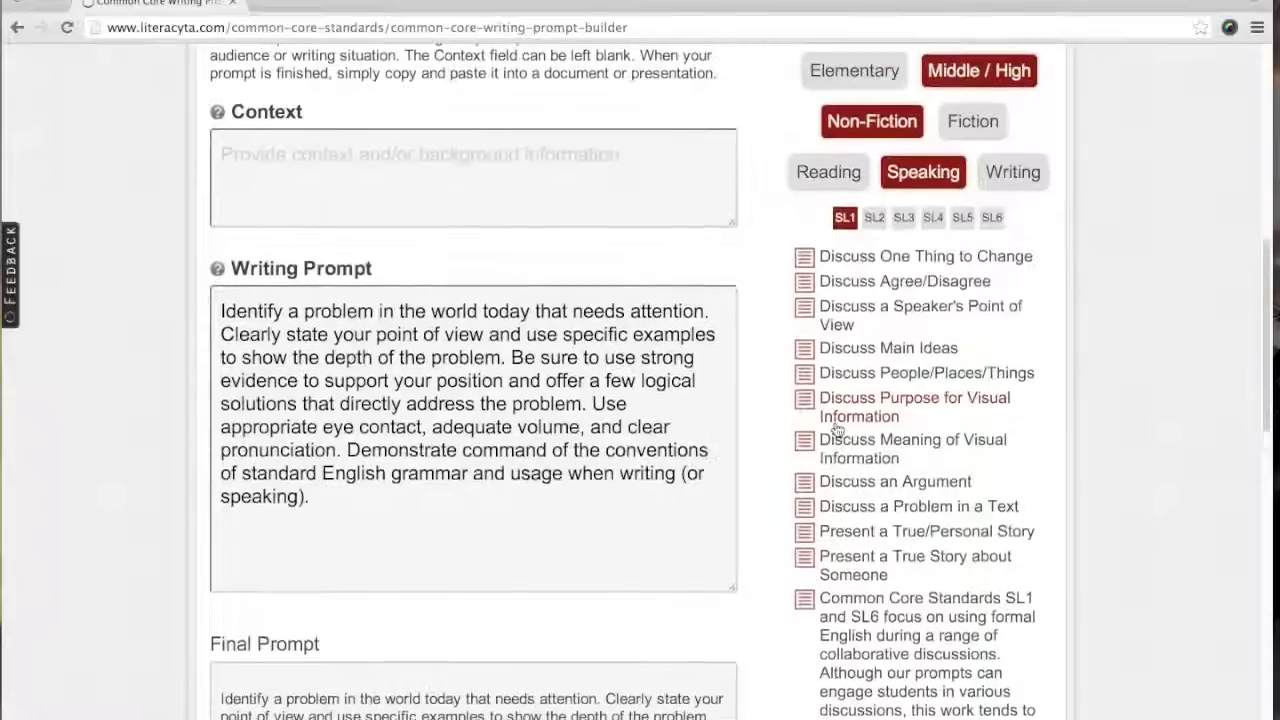
scroll(835, 421, down, 5)
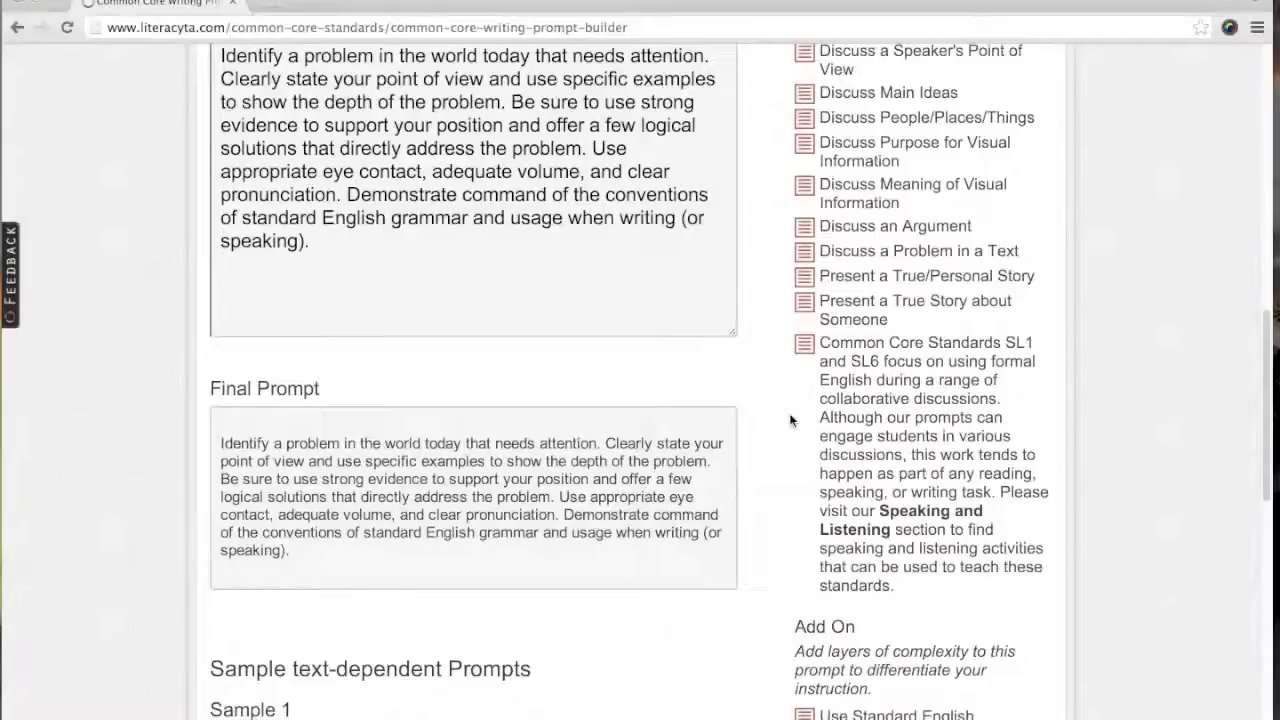
scroll(790, 420, down, 1)
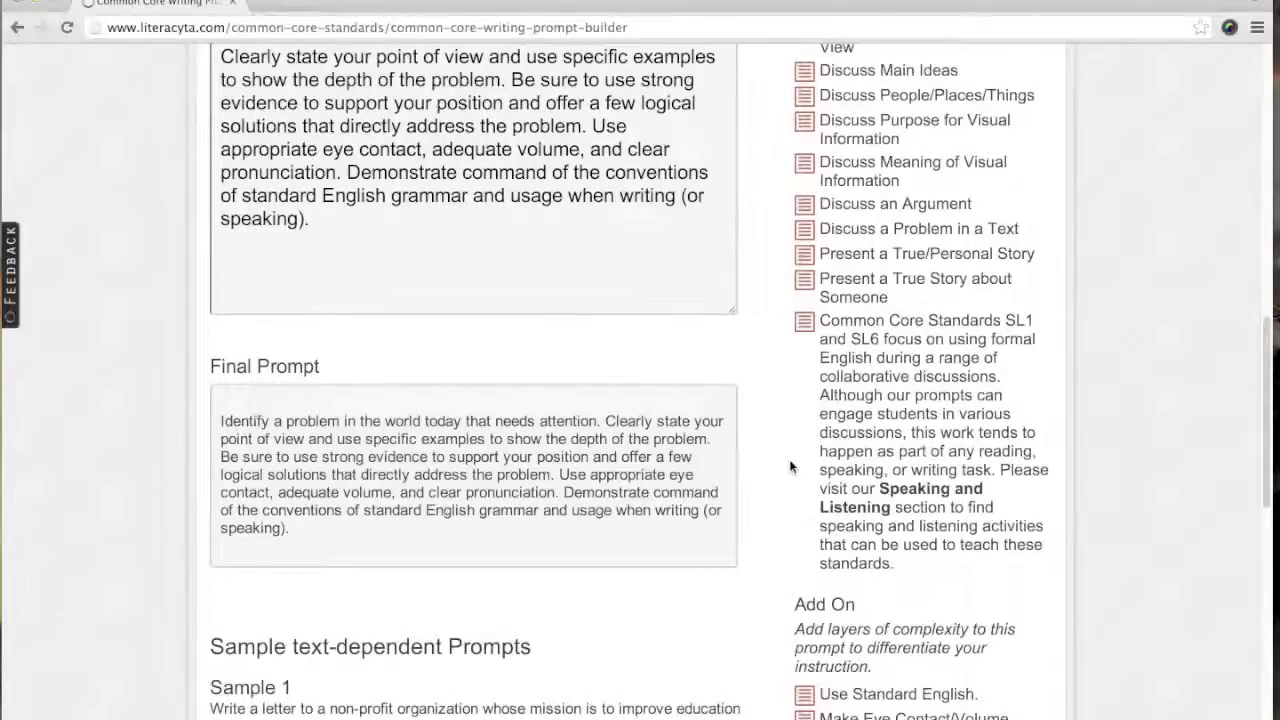
Check the note on standards SL1 and SL6, and clear the SL1 selection under the Speaking skill
scroll(789, 459, down, 1)
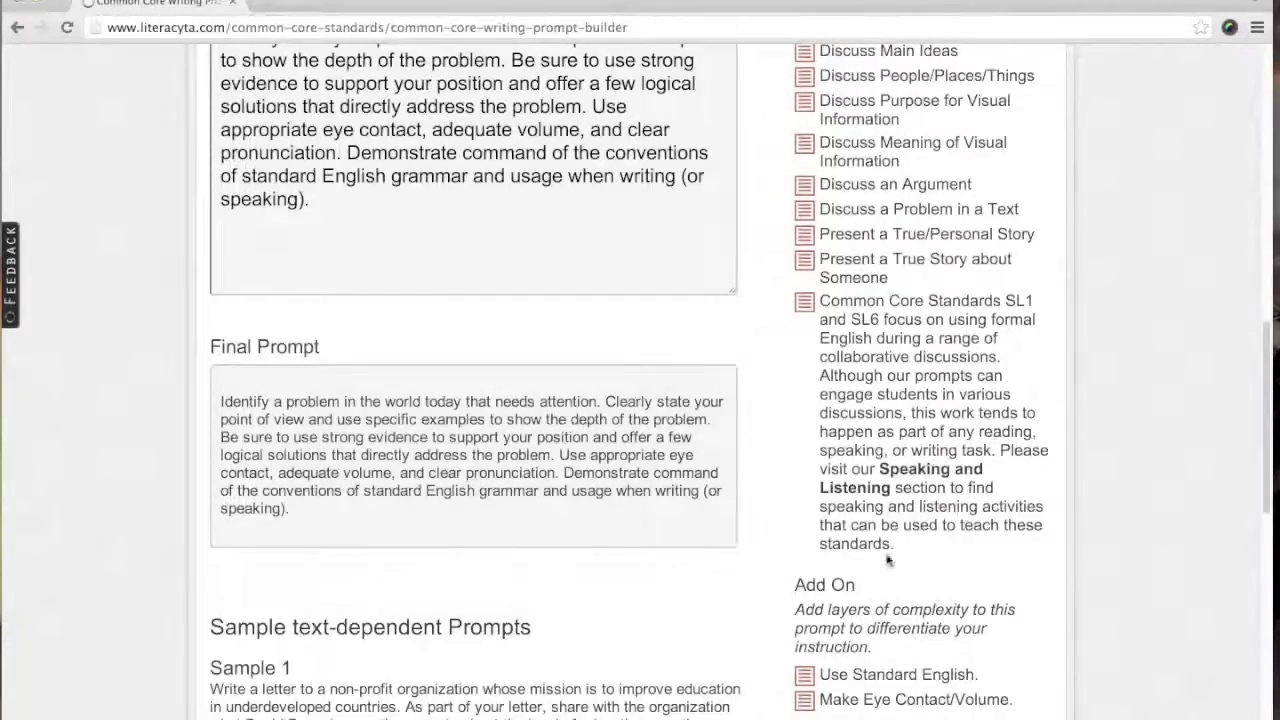
scroll(799, 515, up, 1)
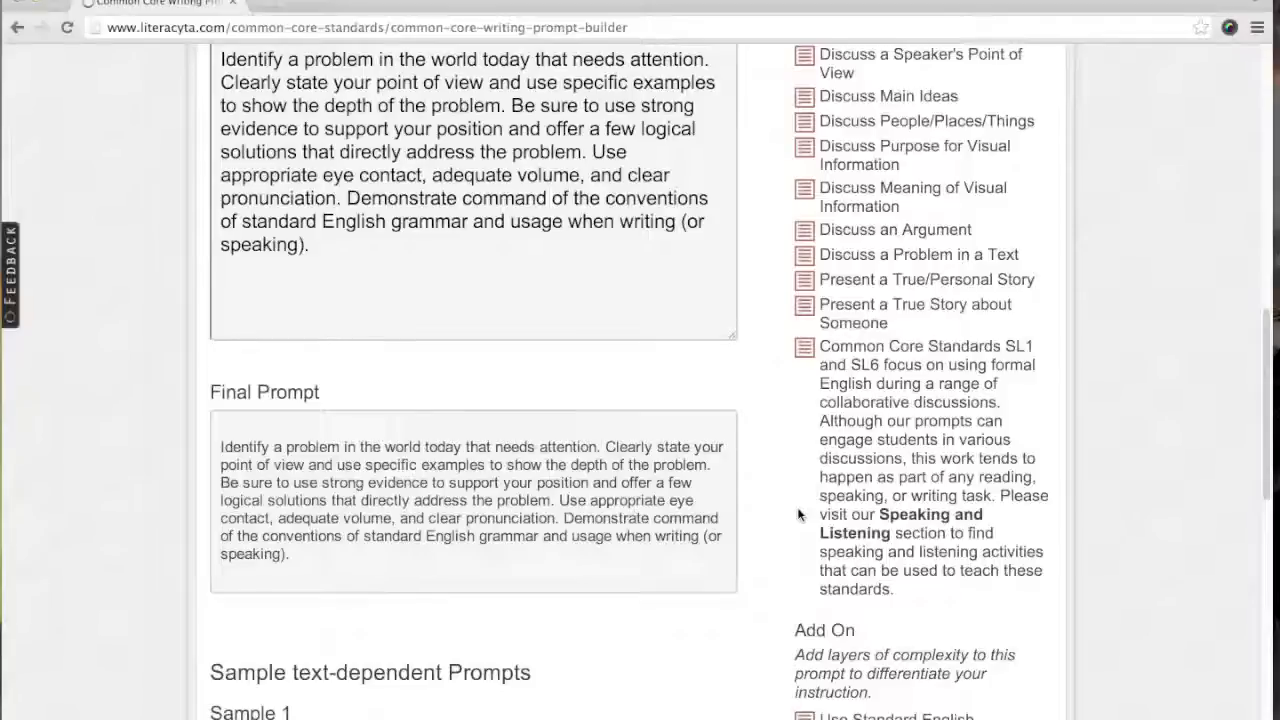
scroll(797, 514, up, 3)
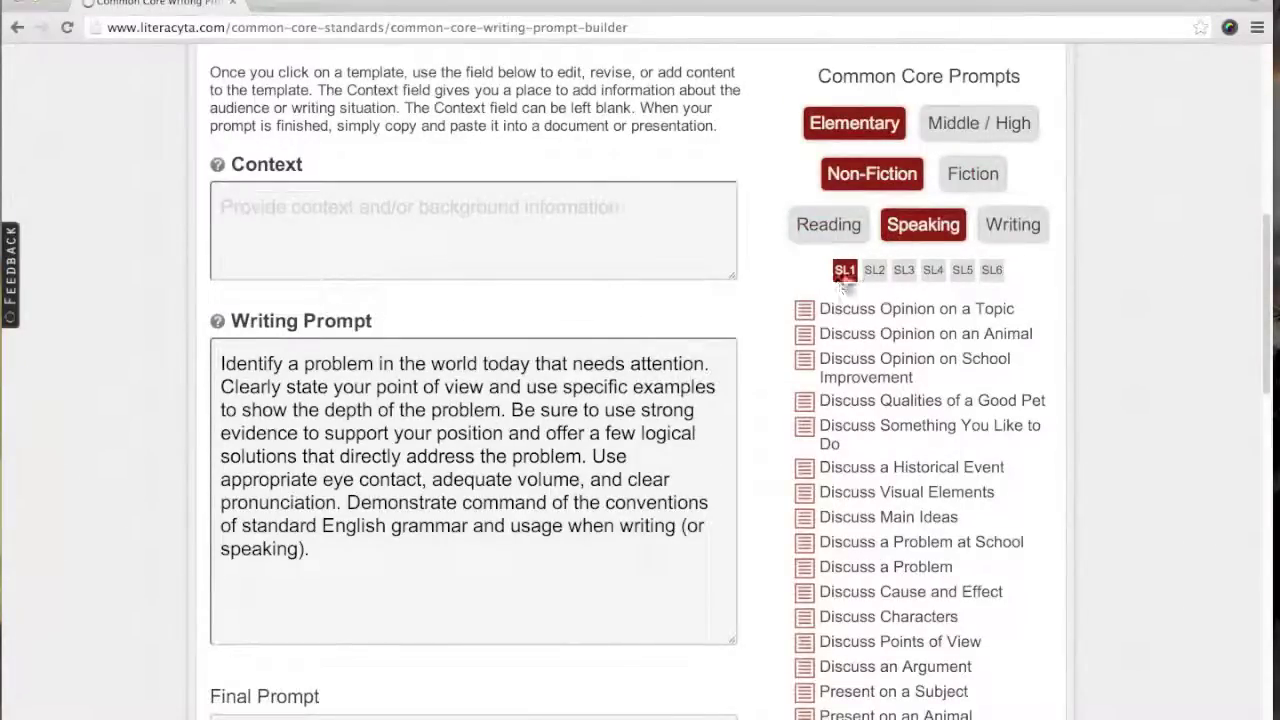
click(830, 226)
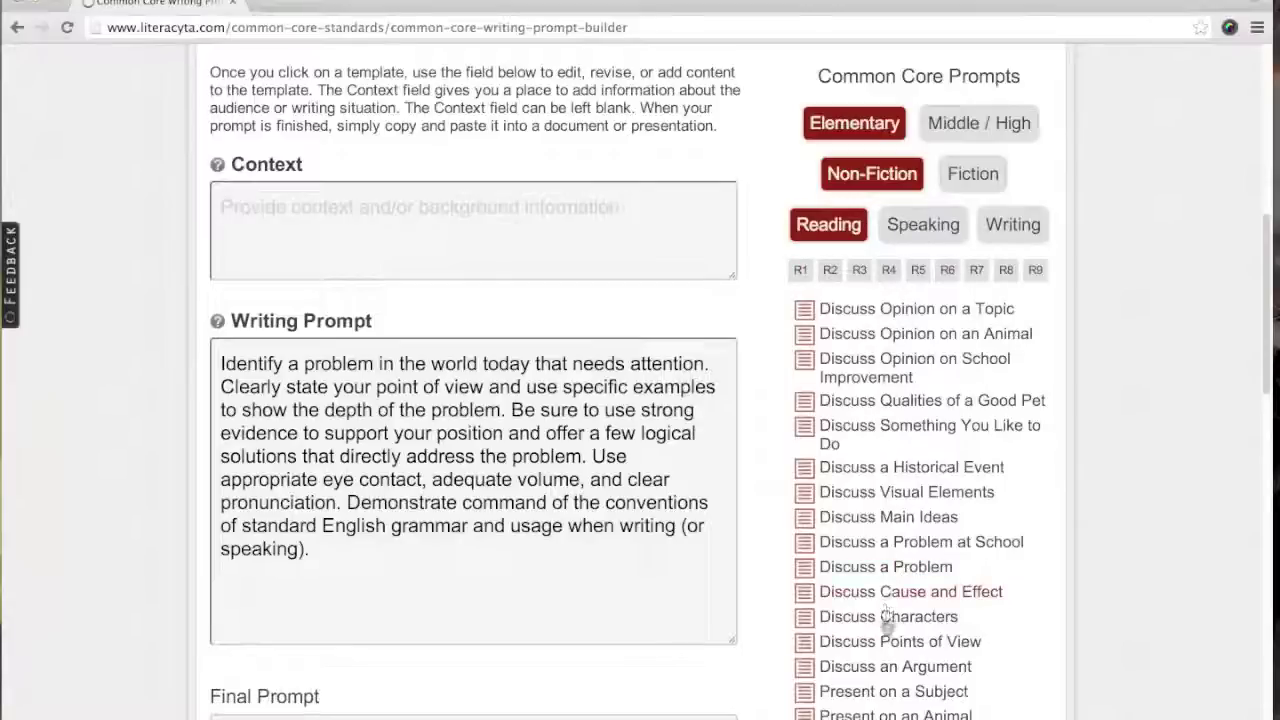
click(923, 224)
click(847, 271)
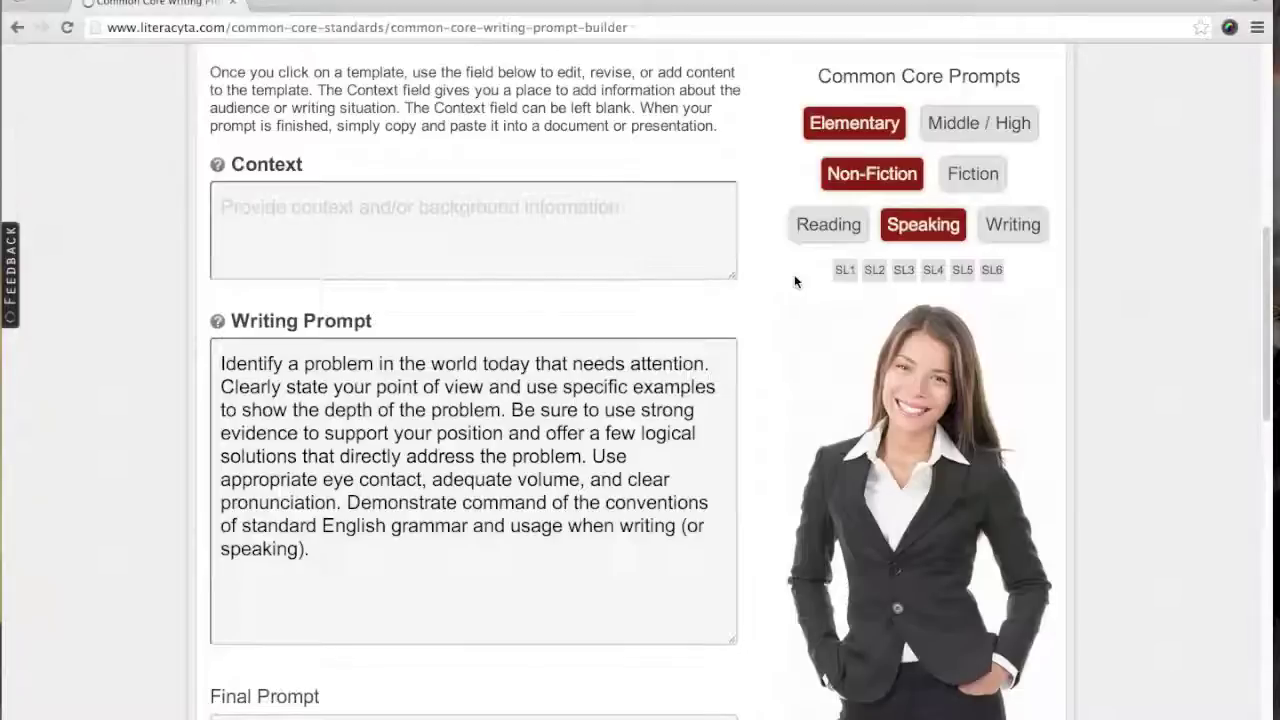
Switch the skill to Reading, select standard R1 and check its templates and add-ons
click(830, 232)
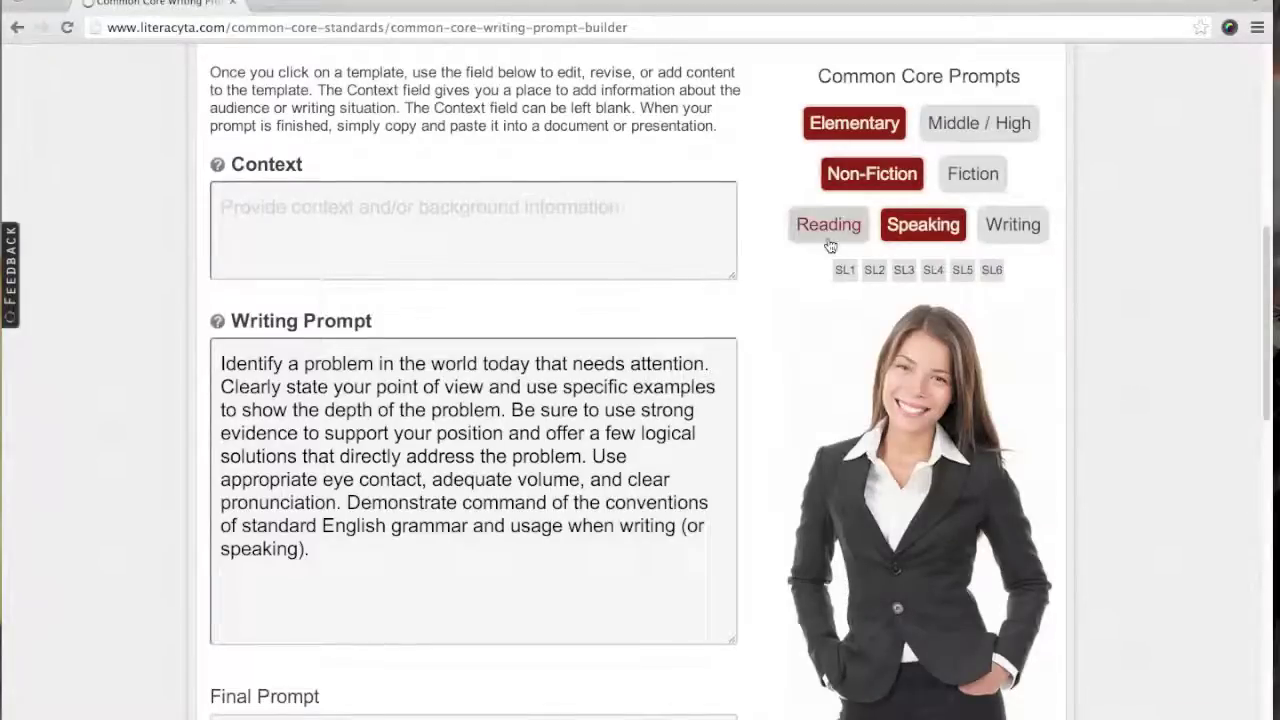
click(829, 228)
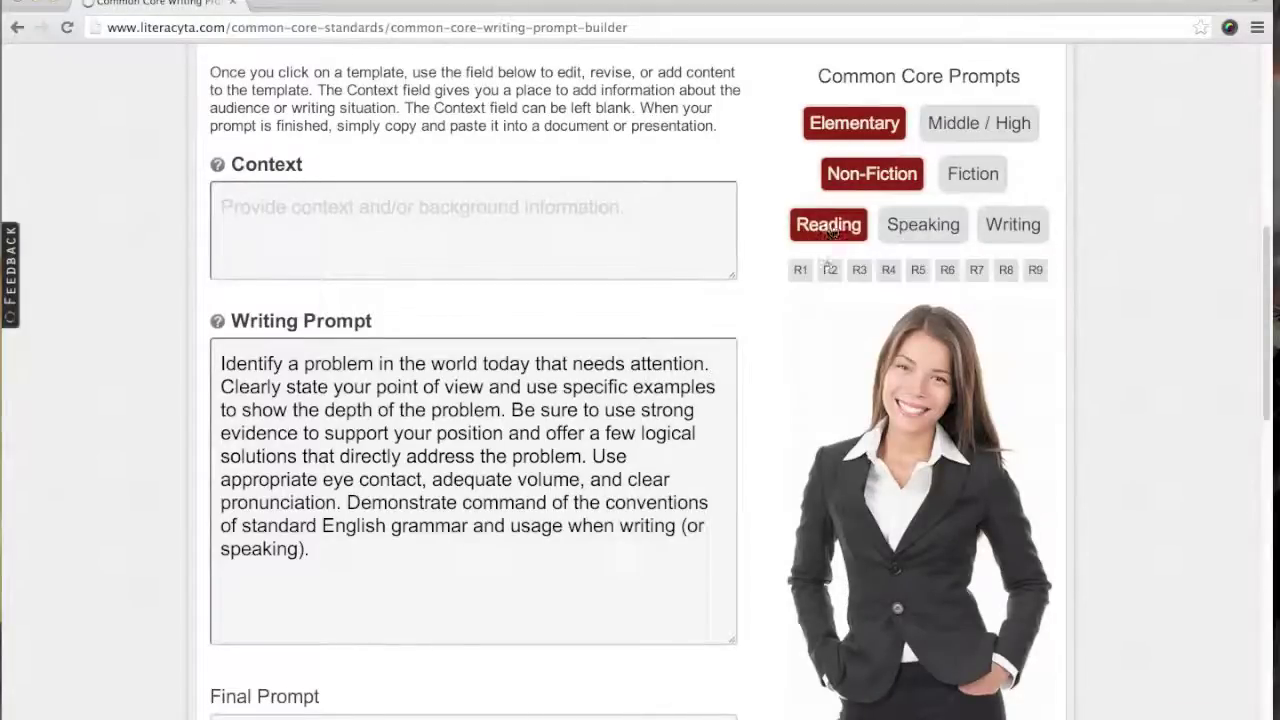
click(800, 270)
scroll(771, 425, down, 4)
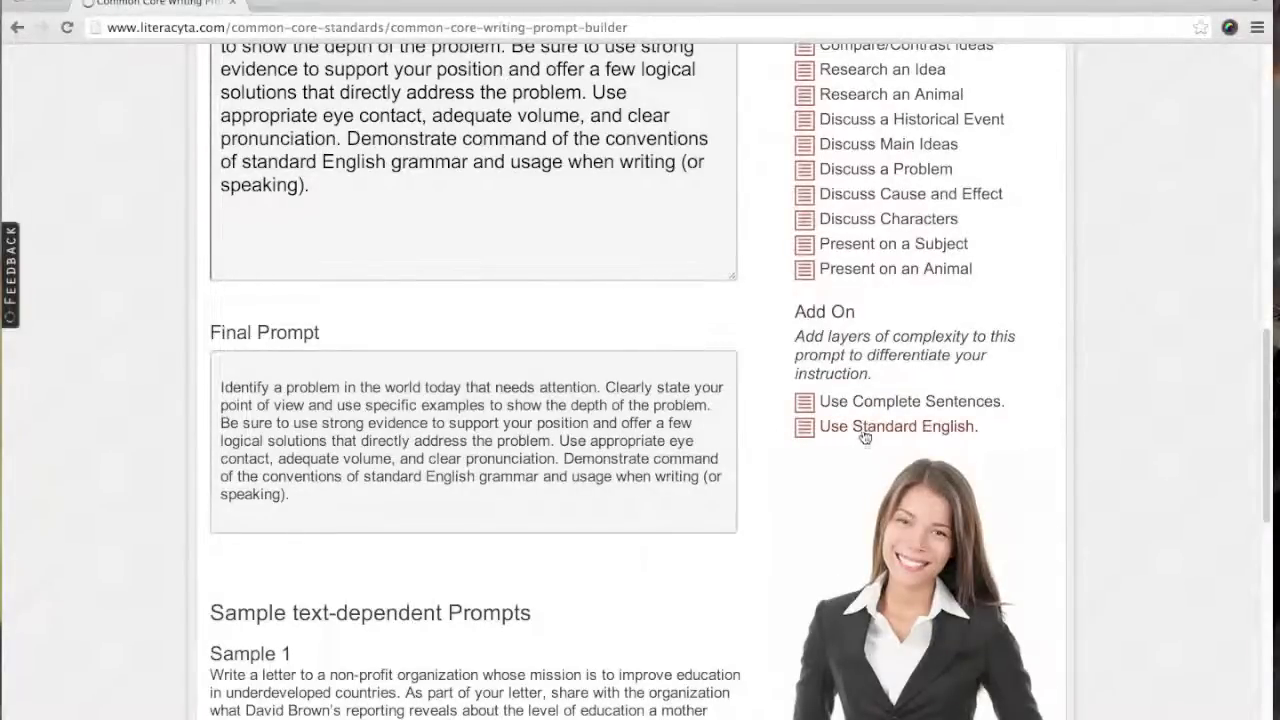
scroll(865, 437, up, 3)
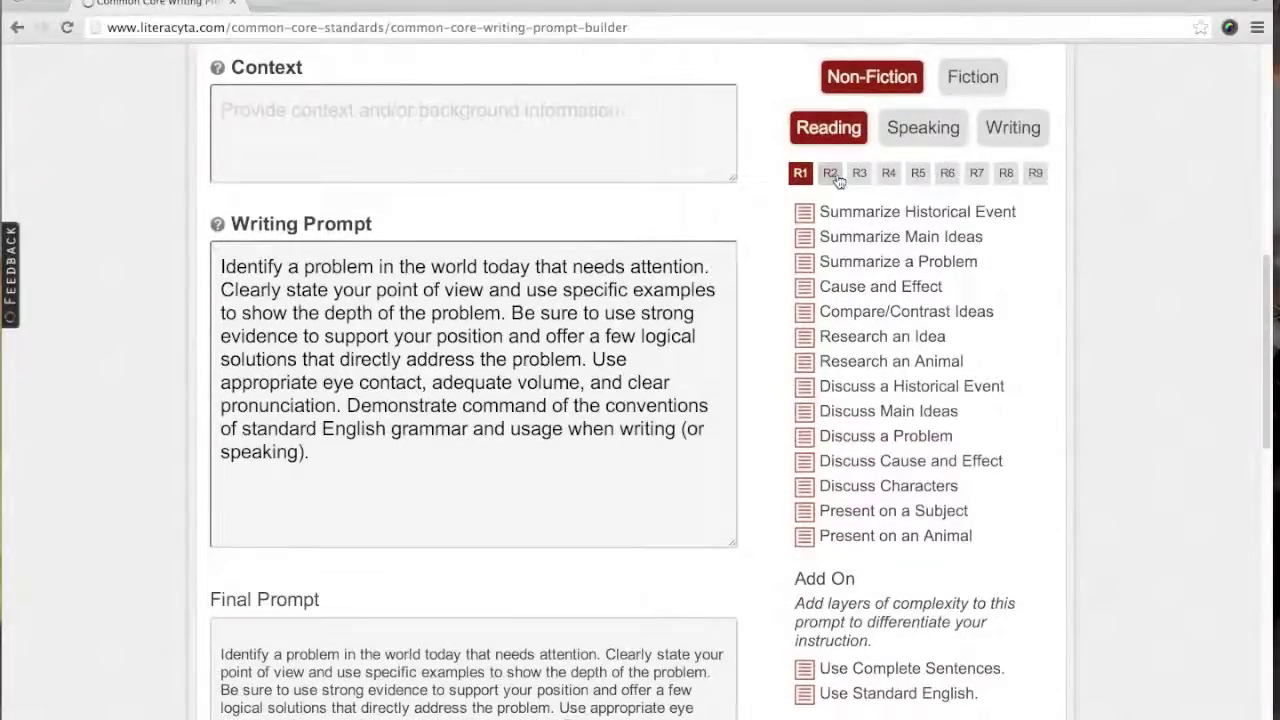
Add Reading standards R2 through R7 to the selection alongside R1
click(835, 176)
click(860, 176)
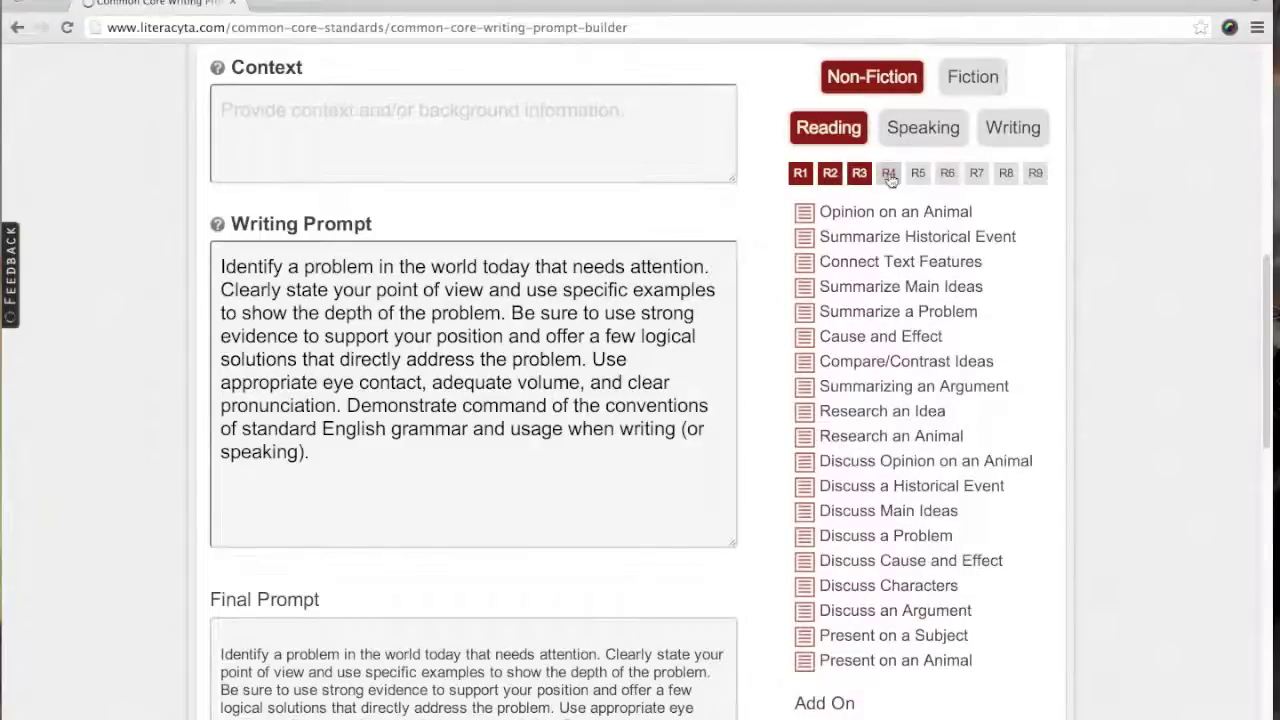
click(889, 176)
click(918, 176)
click(947, 176)
Review the combined template list for the selected Reading standards, including the R4 vocabulary note and the add-ons
scroll(774, 262, down, 3)
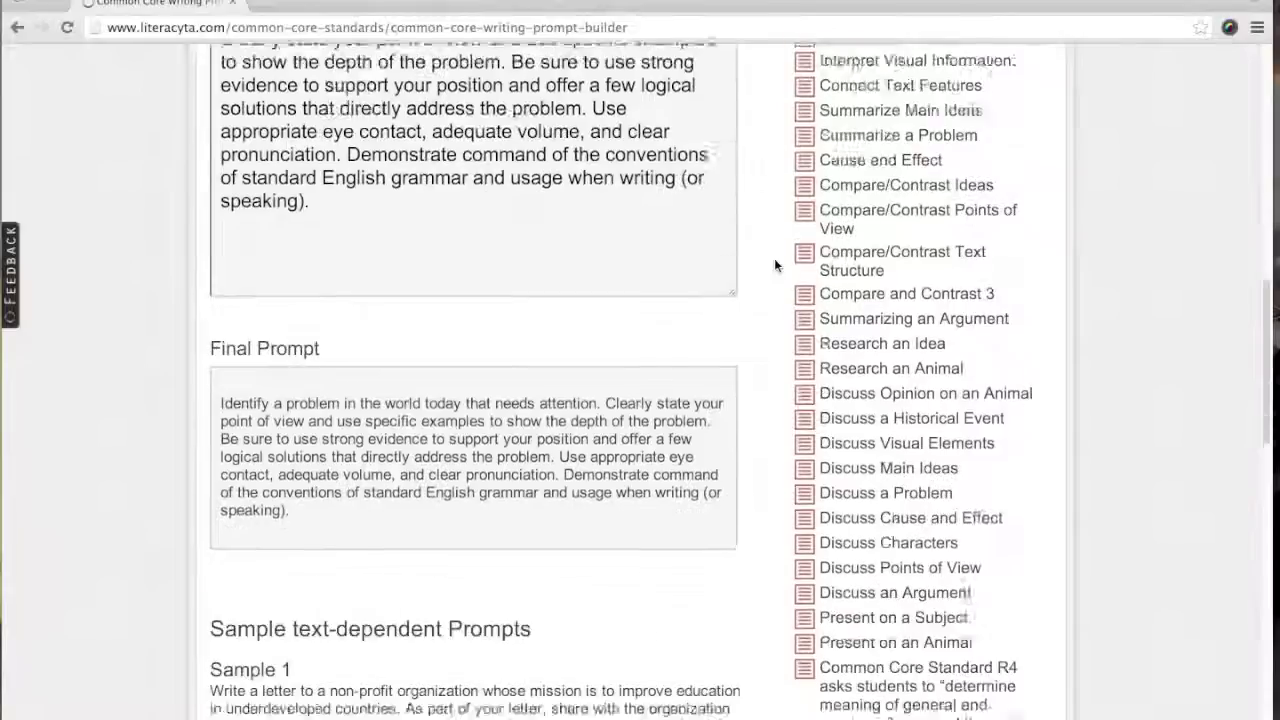
scroll(774, 262, down, 8)
scroll(775, 265, down, 1)
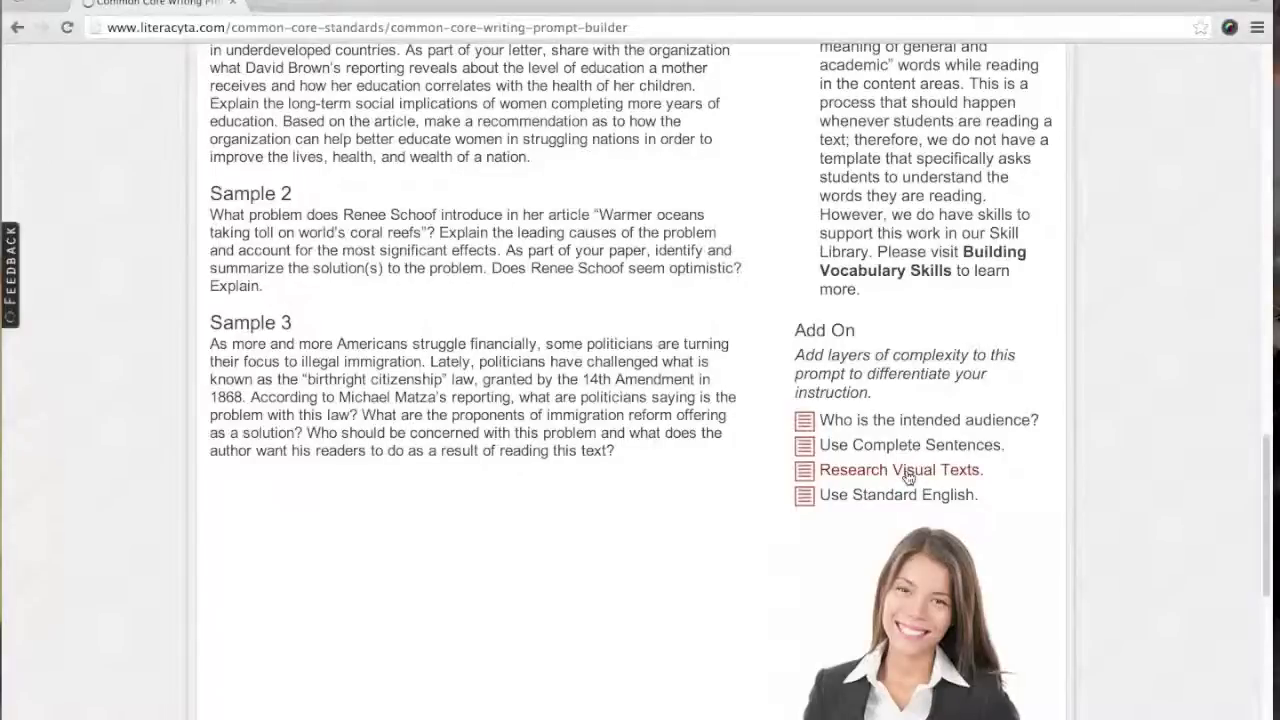
scroll(759, 308, up, 9)
scroll(759, 308, up, 2)
scroll(759, 308, down, 3)
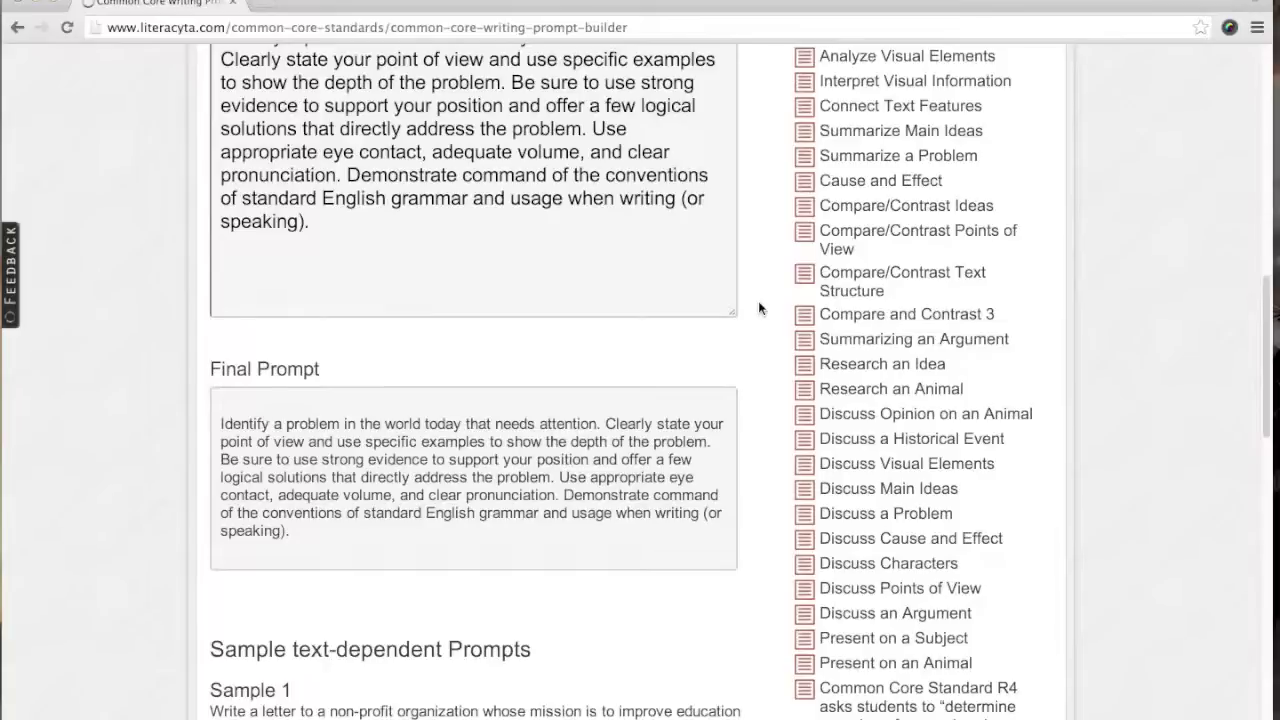
scroll(758, 308, up, 5)
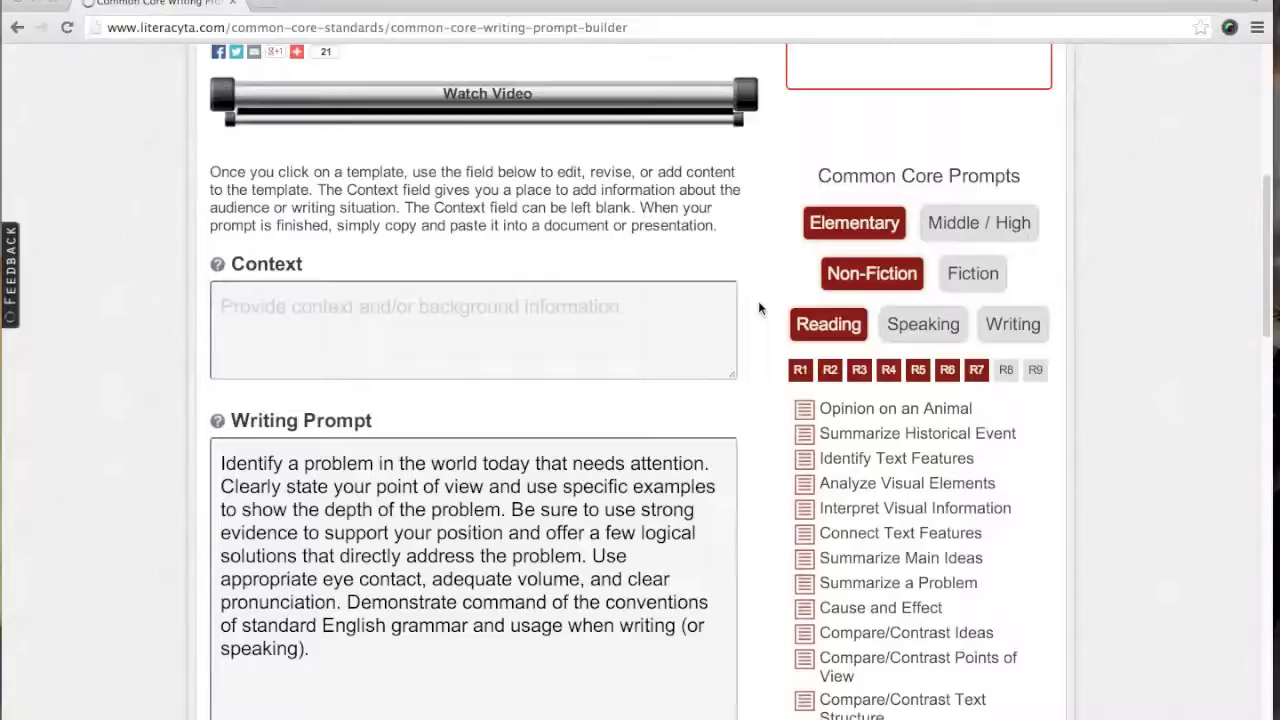
Deselect all the chosen Reading standards, R1 through R7, to clear the template list
click(859, 372)
click(859, 372)
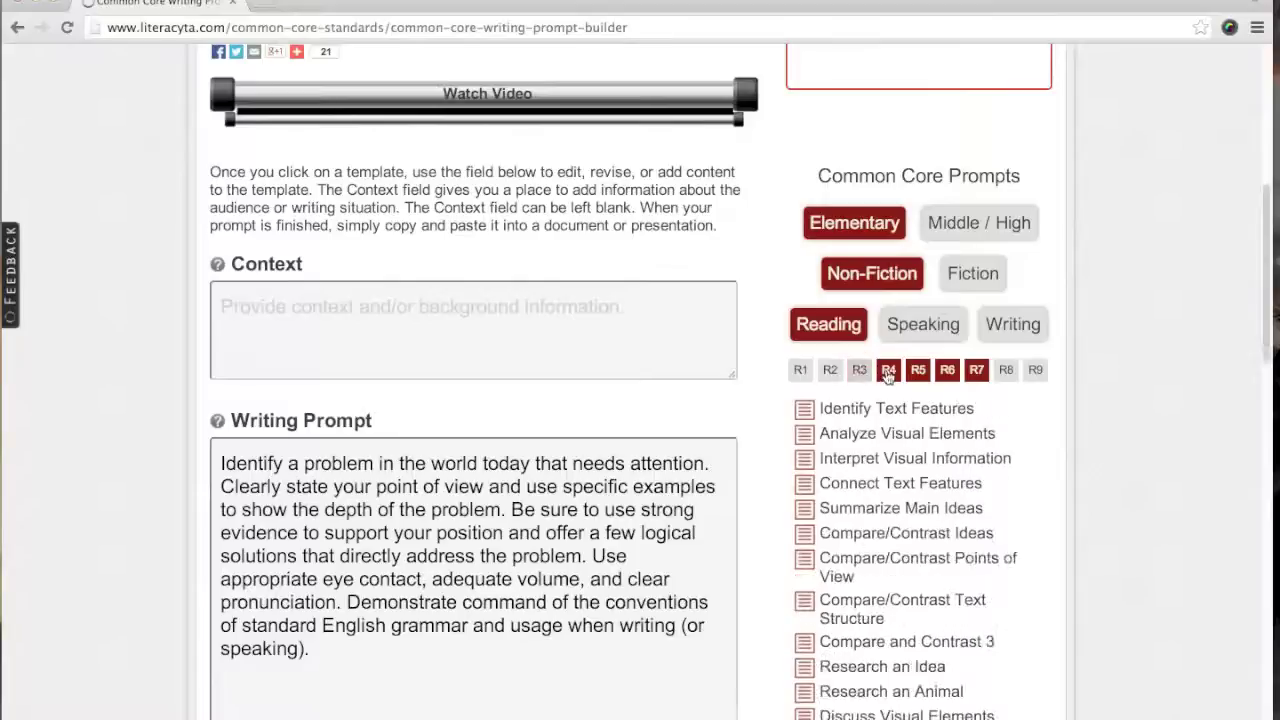
click(888, 372)
click(918, 372)
click(946, 372)
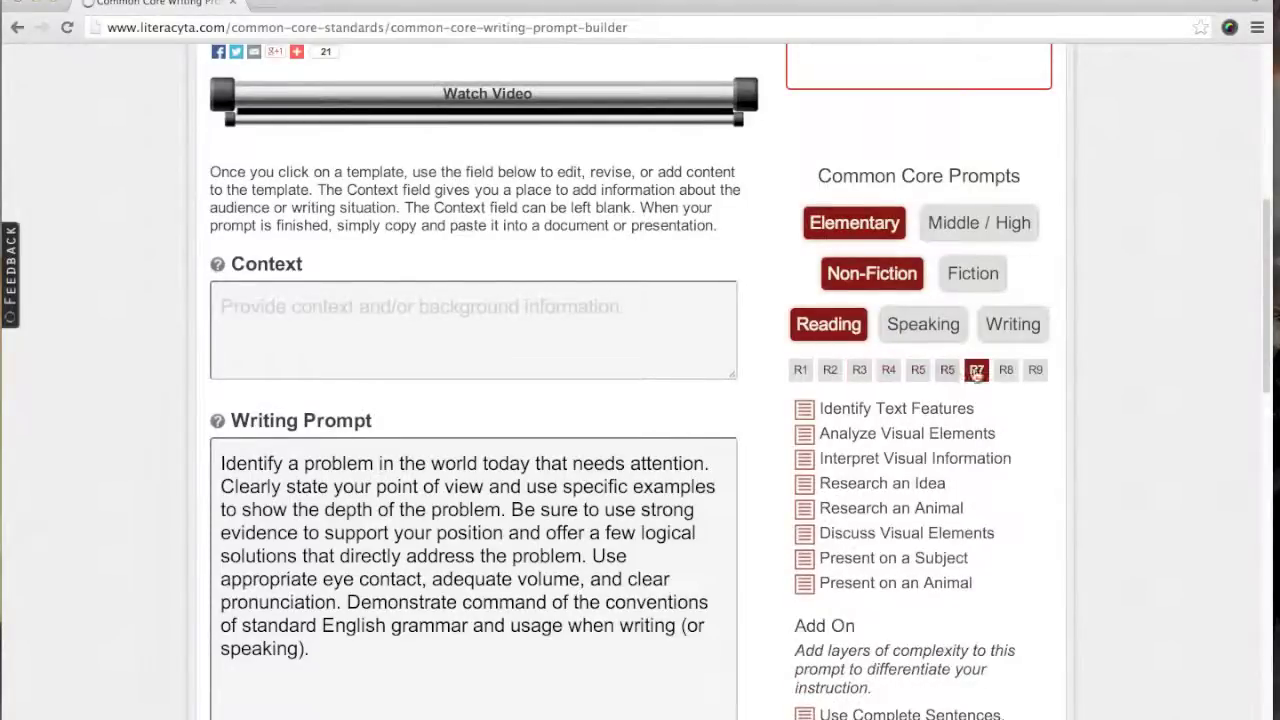
click(976, 372)
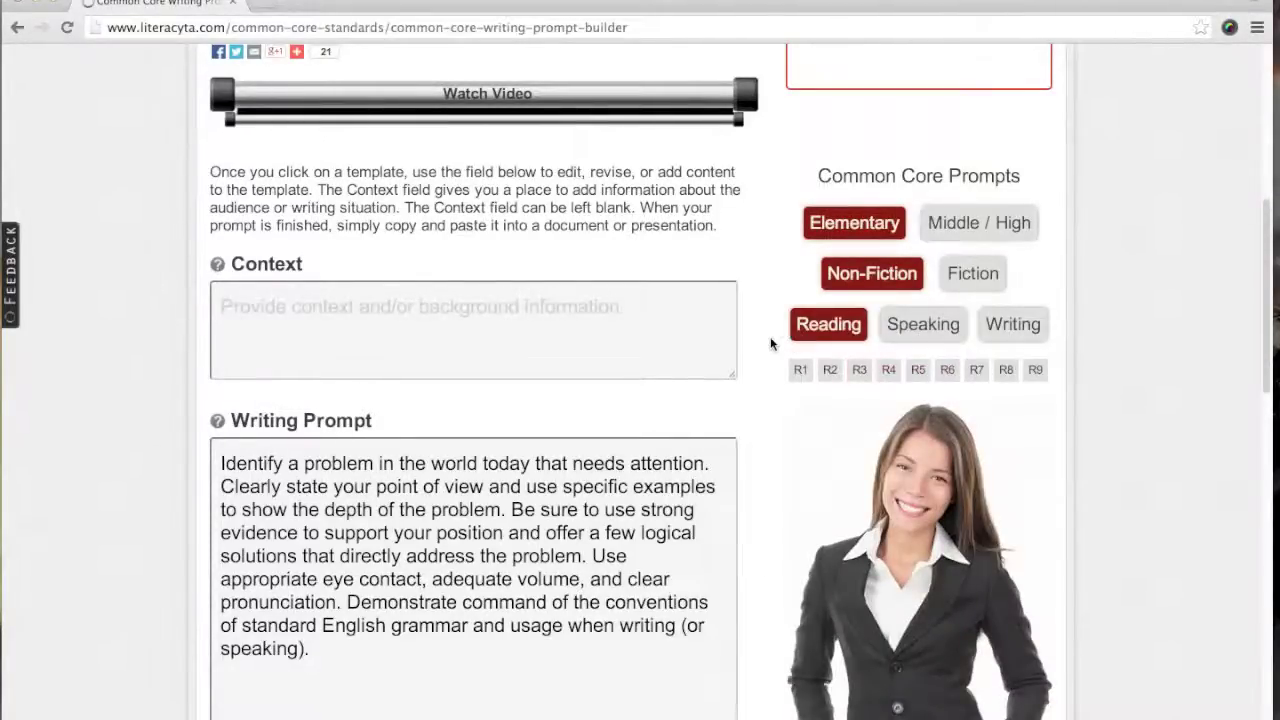
scroll(770, 336, up, 1)
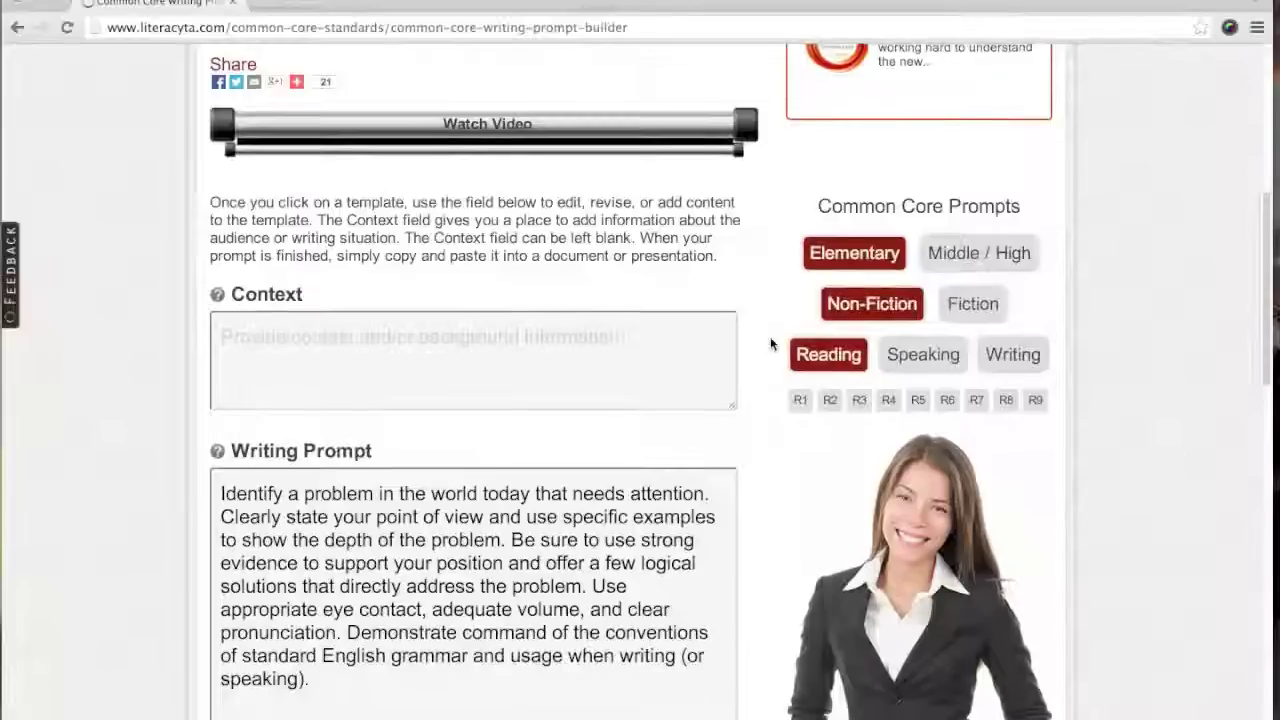